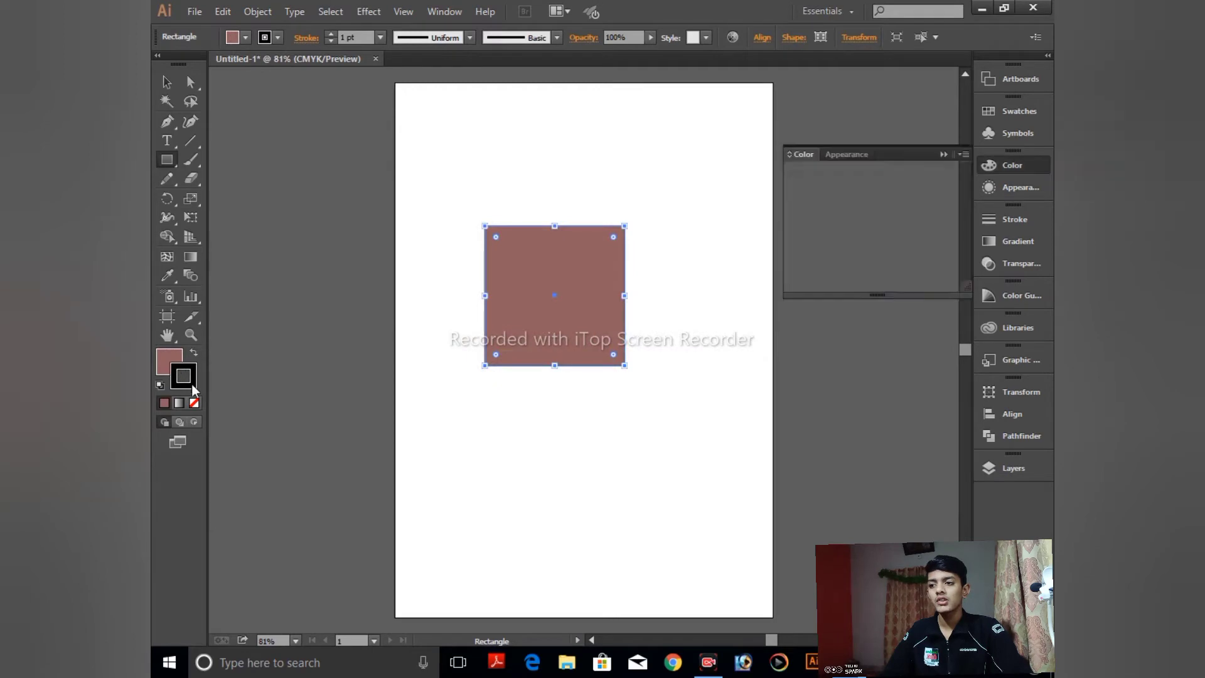
Remove the square's stroke, make its fill the active color attribute and hide the color settings.
click(194, 403)
click(176, 362)
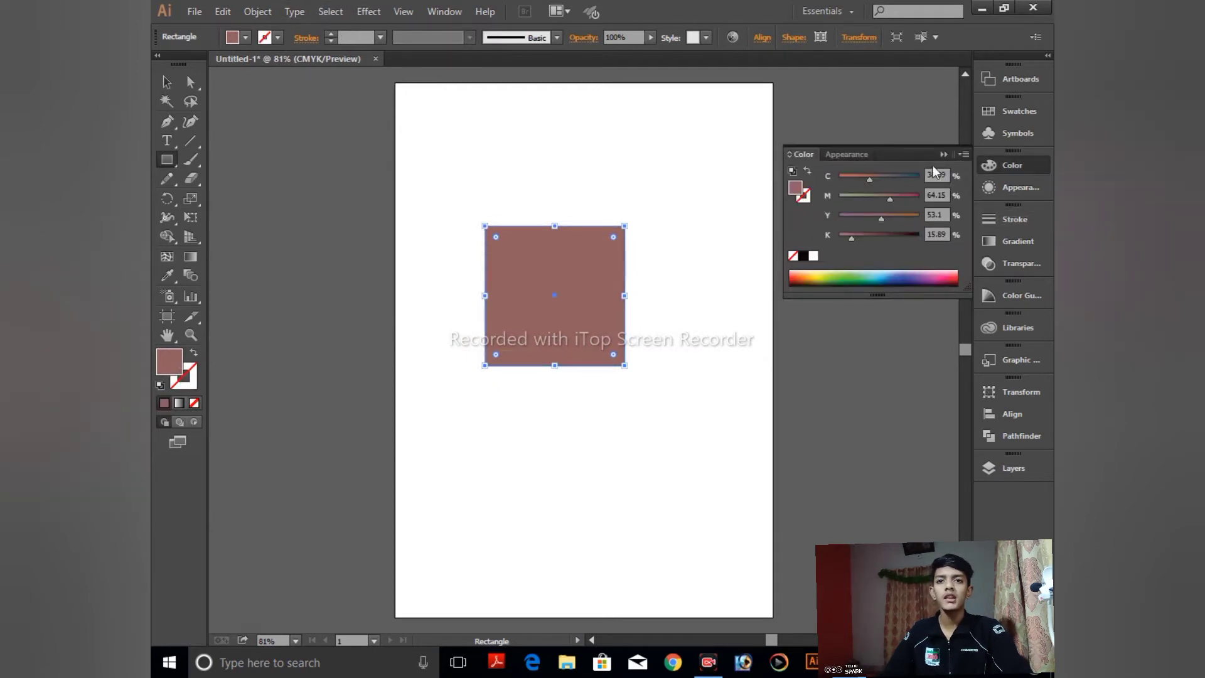
click(942, 155)
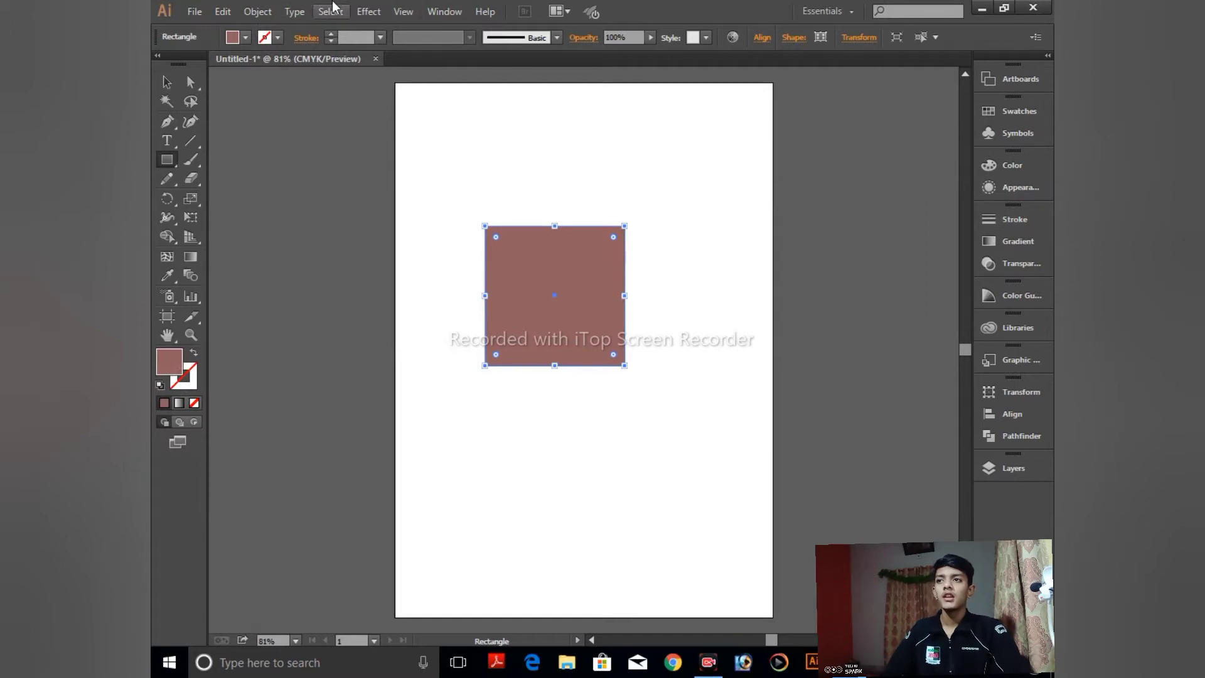
click(368, 12)
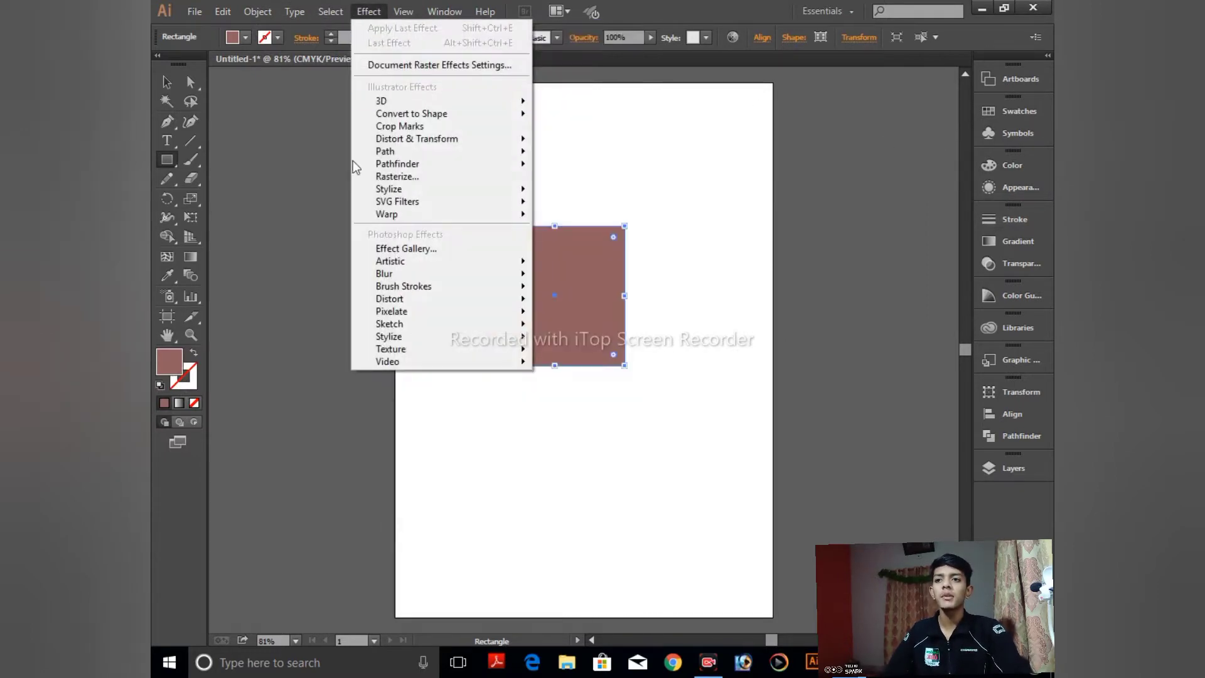
click(714, 622)
click(662, 351)
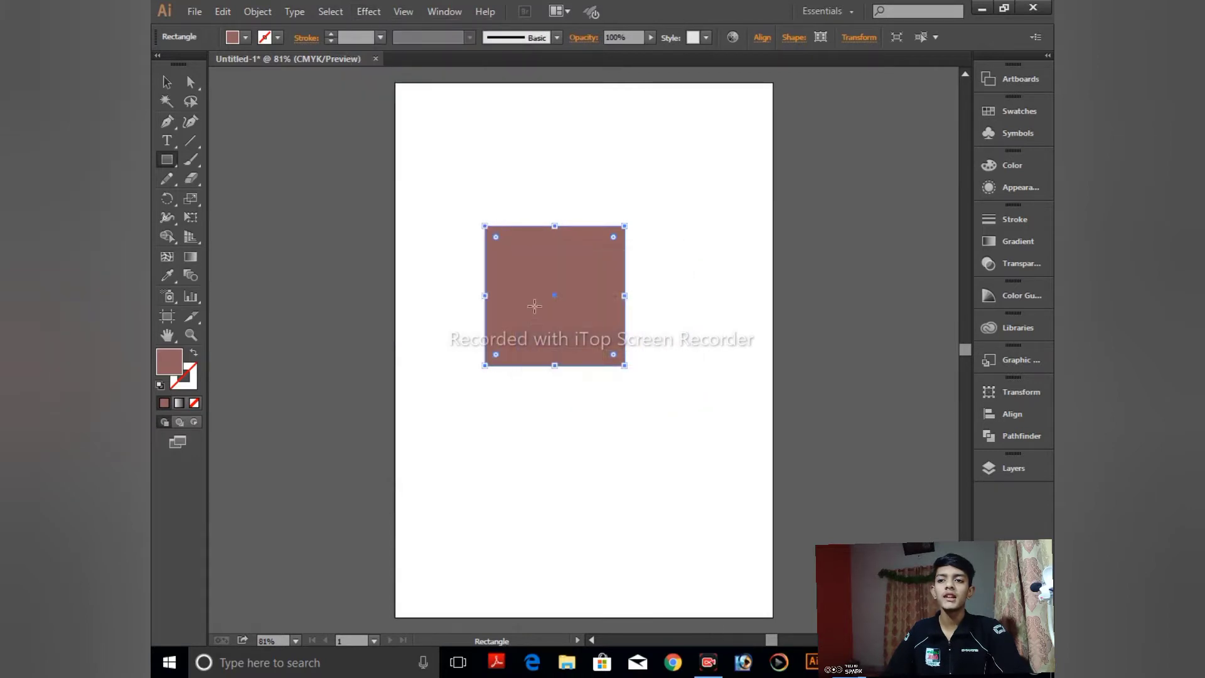
Start a 3D Rotate effect on the square and, with preview on, turn it freely to about -22°, -55° and 12°.
key(v)
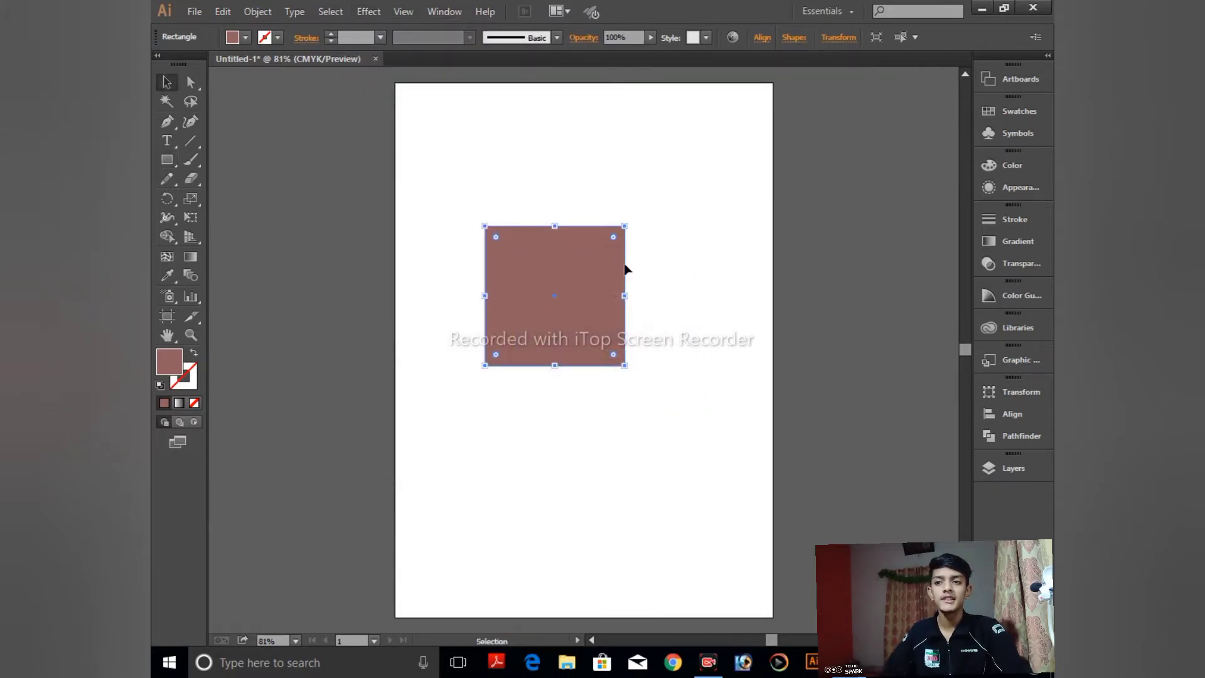
click(619, 159)
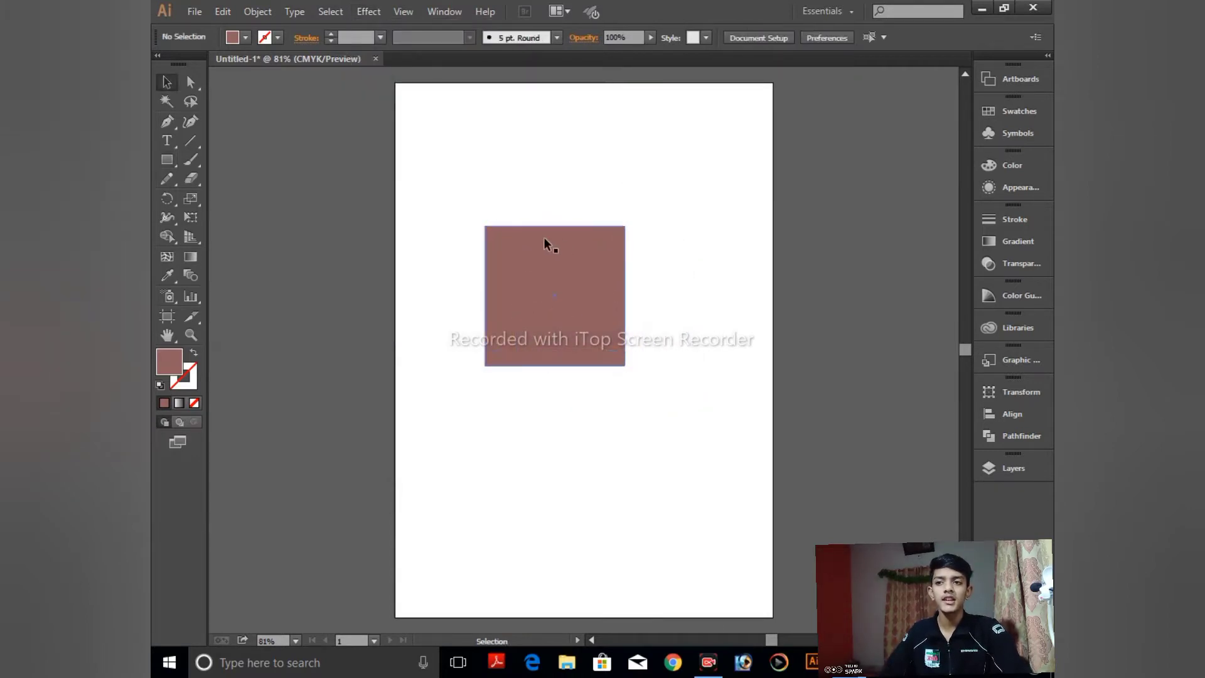
click(512, 280)
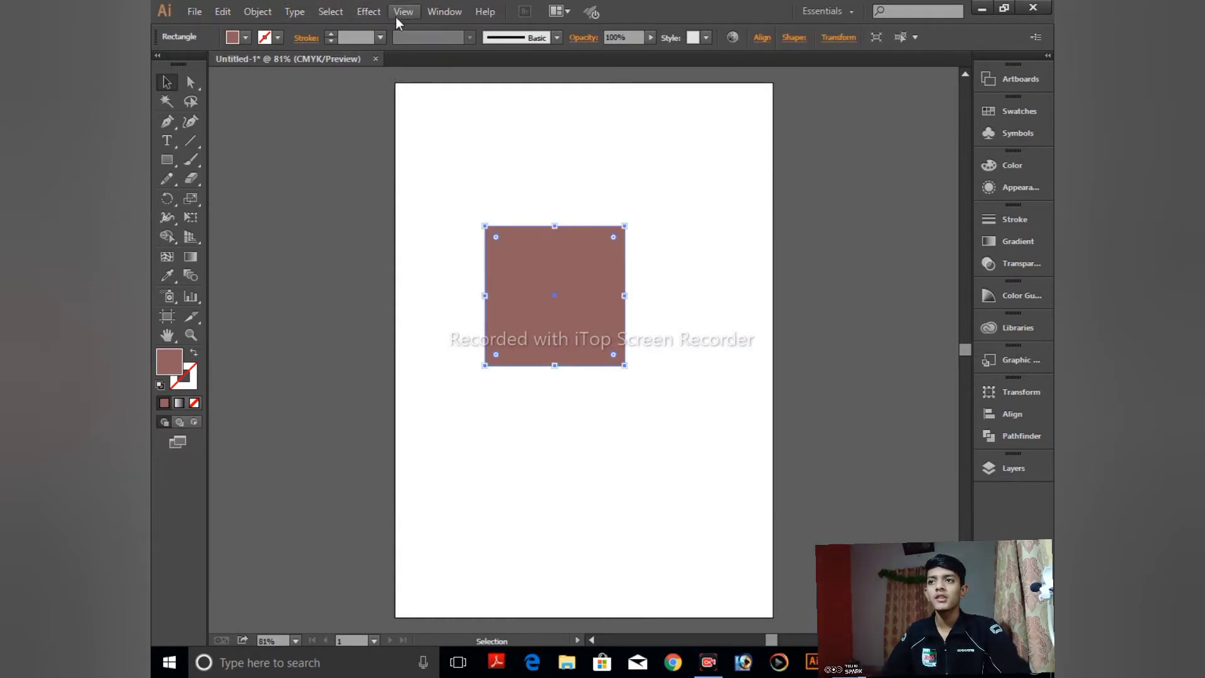
click(369, 11)
mouse_move(409, 103)
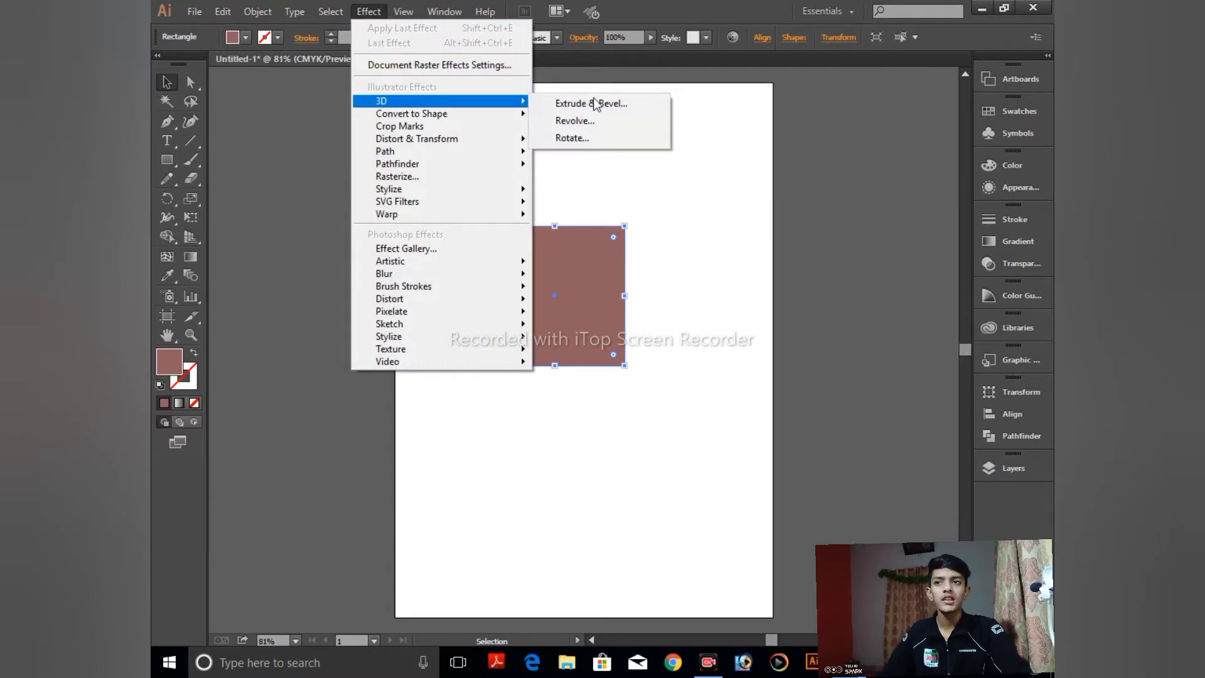
click(584, 138)
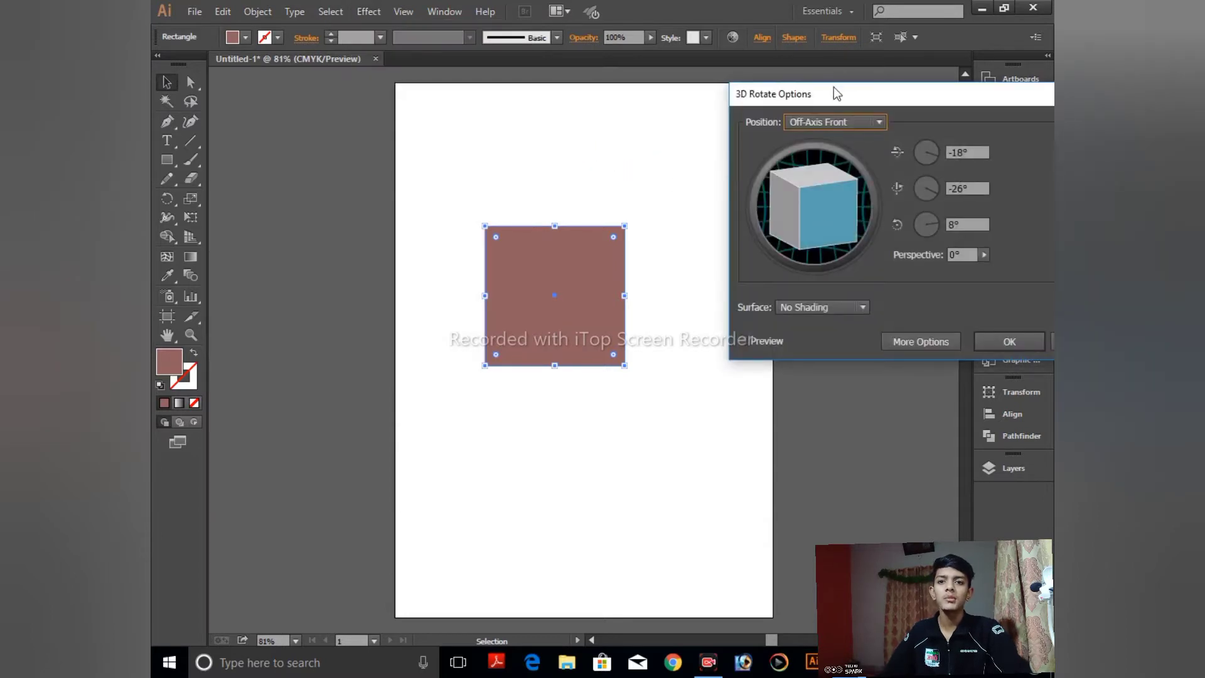
drag(879, 104, 779, 67)
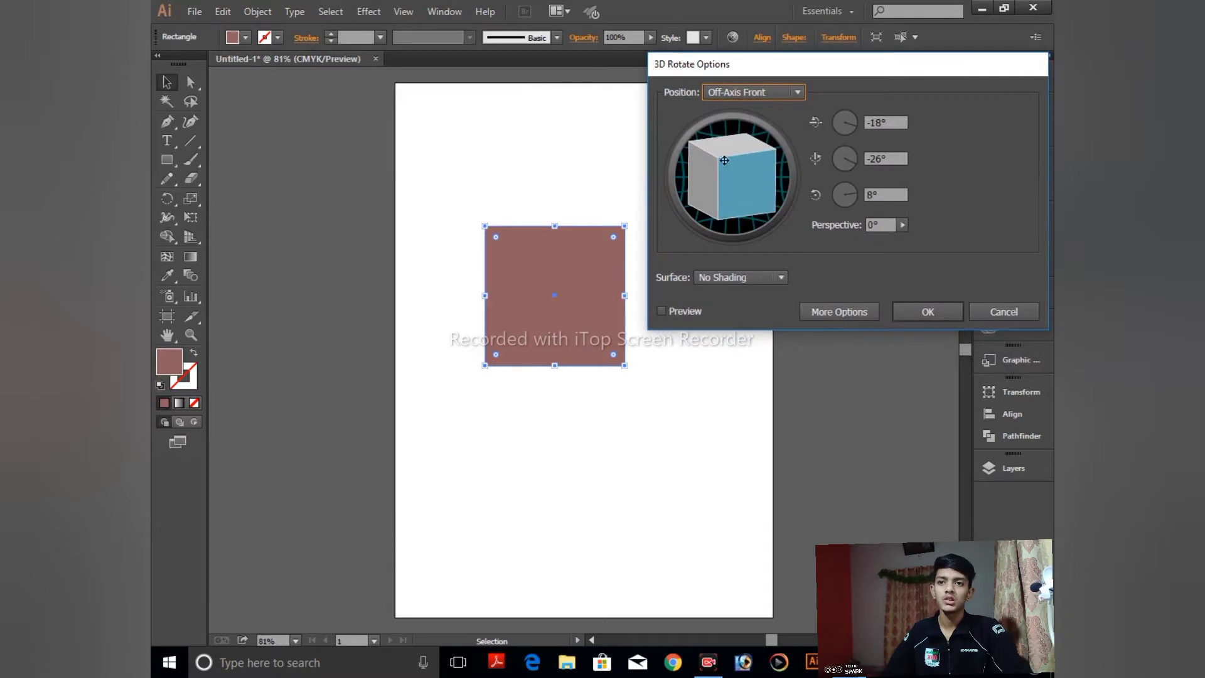
drag(725, 160, 757, 179)
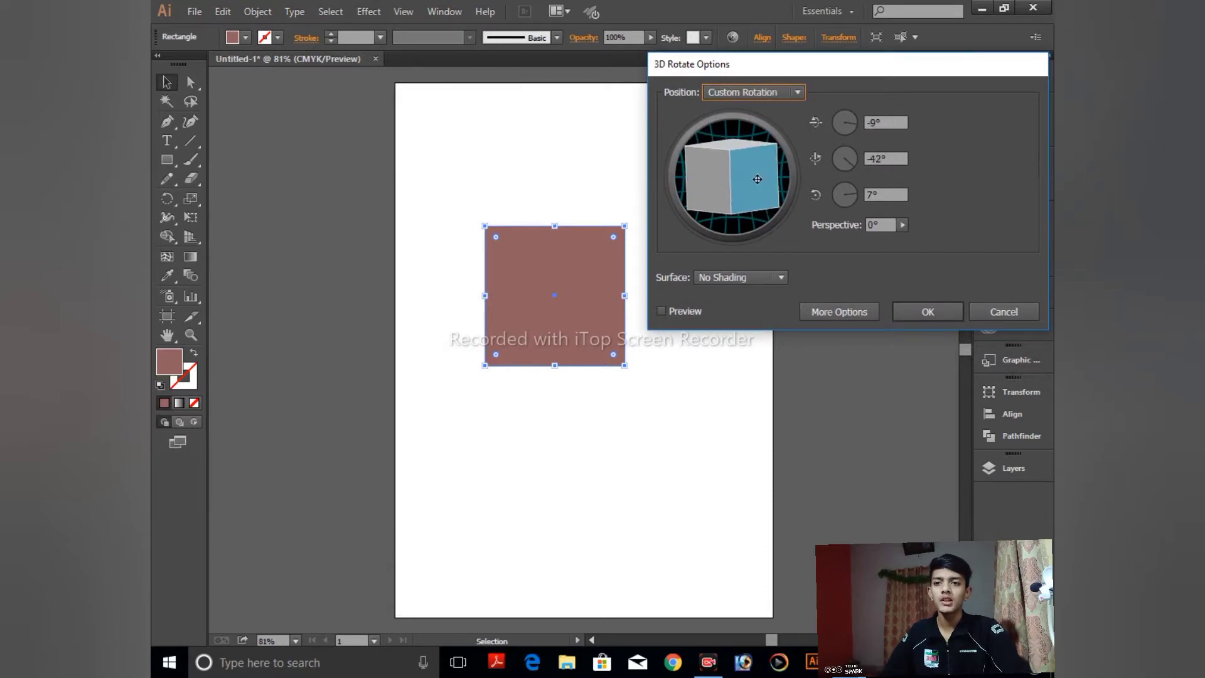
click(676, 312)
drag(701, 226, 735, 158)
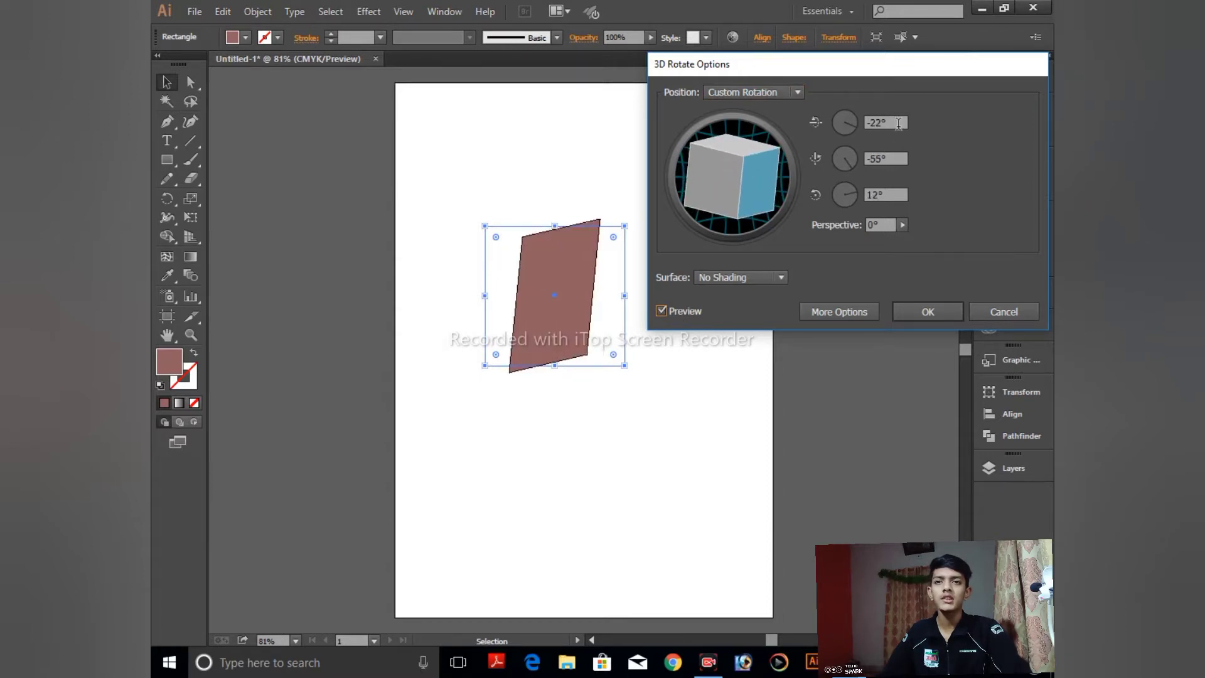
Set the X-axis rotation to -72°, and turn the square freely to about -86°, -55° and 4°.
click(882, 119)
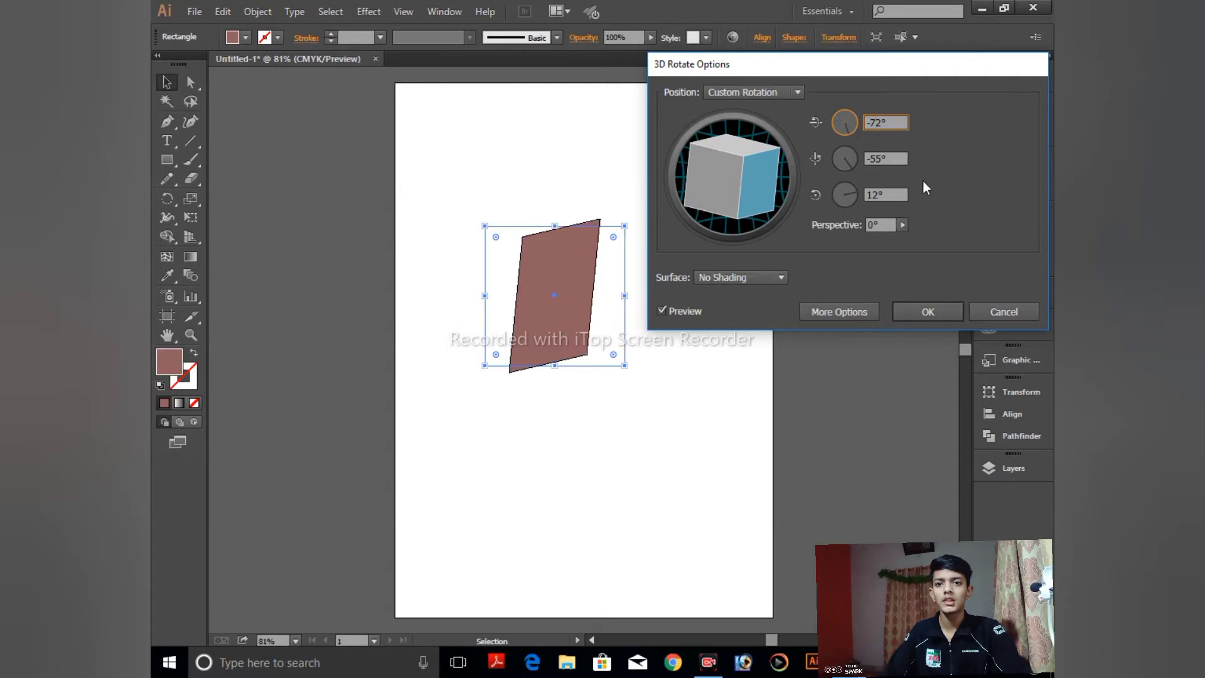
click(879, 158)
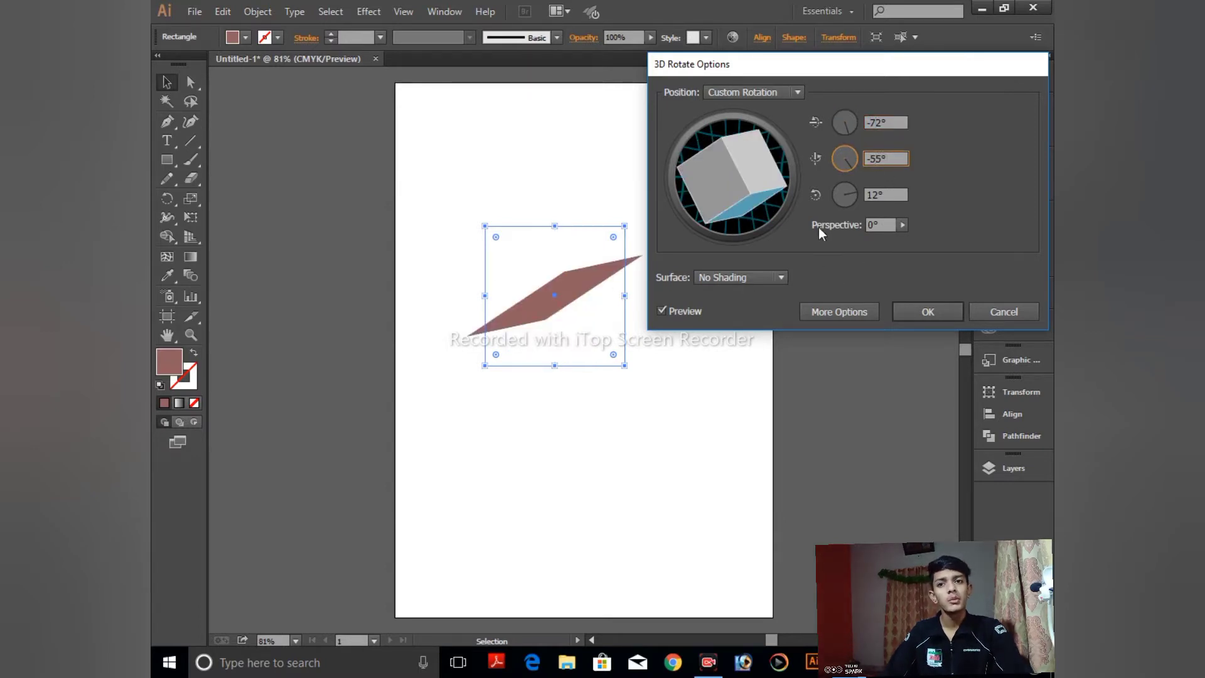
drag(771, 180, 746, 171)
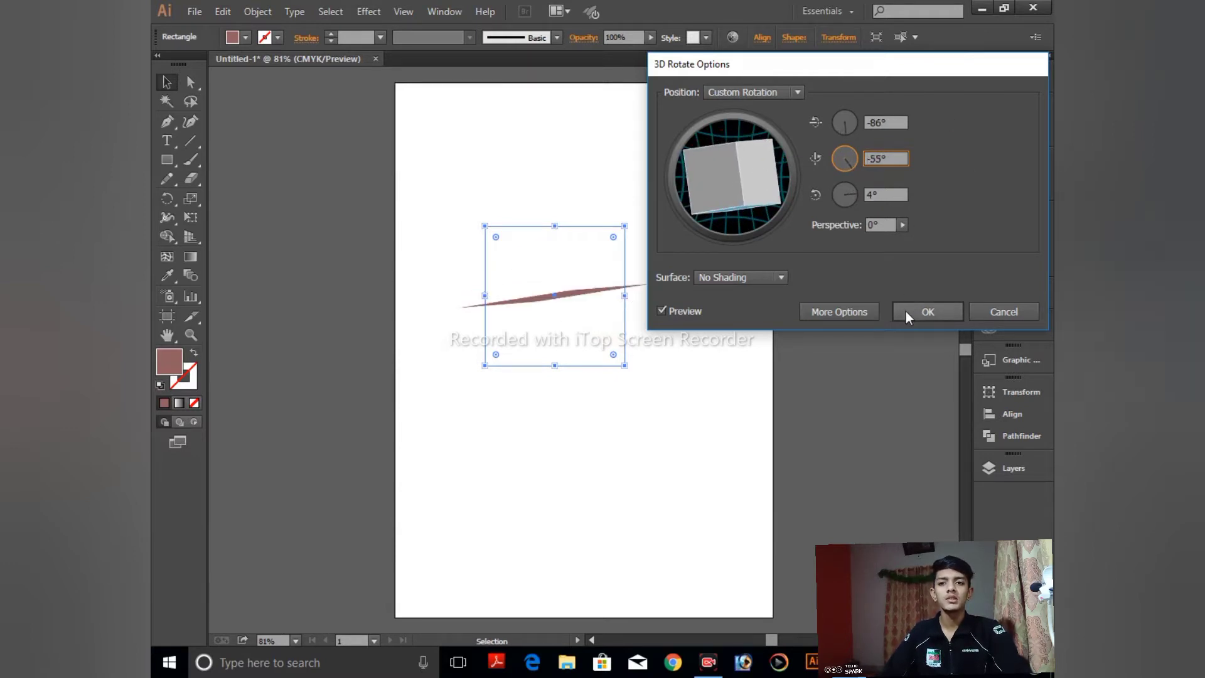
Try the Preserve Spot Colors option, switch it back off and apply the 3D rotation to the square.
click(830, 307)
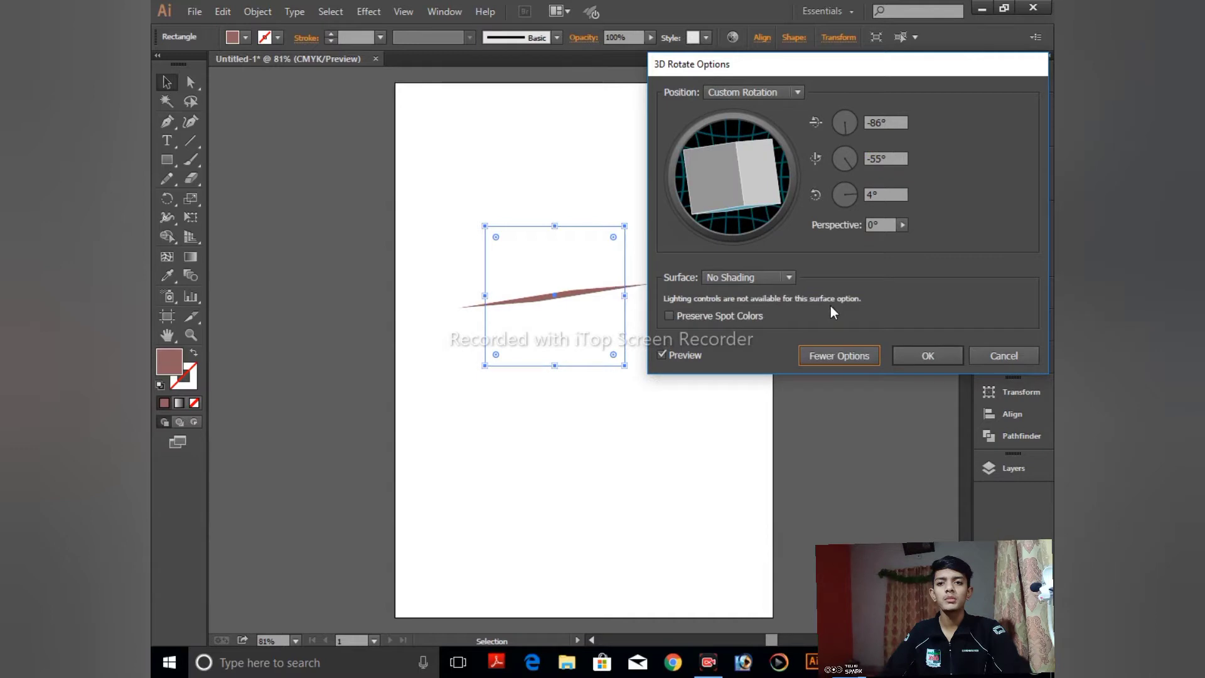
click(688, 317)
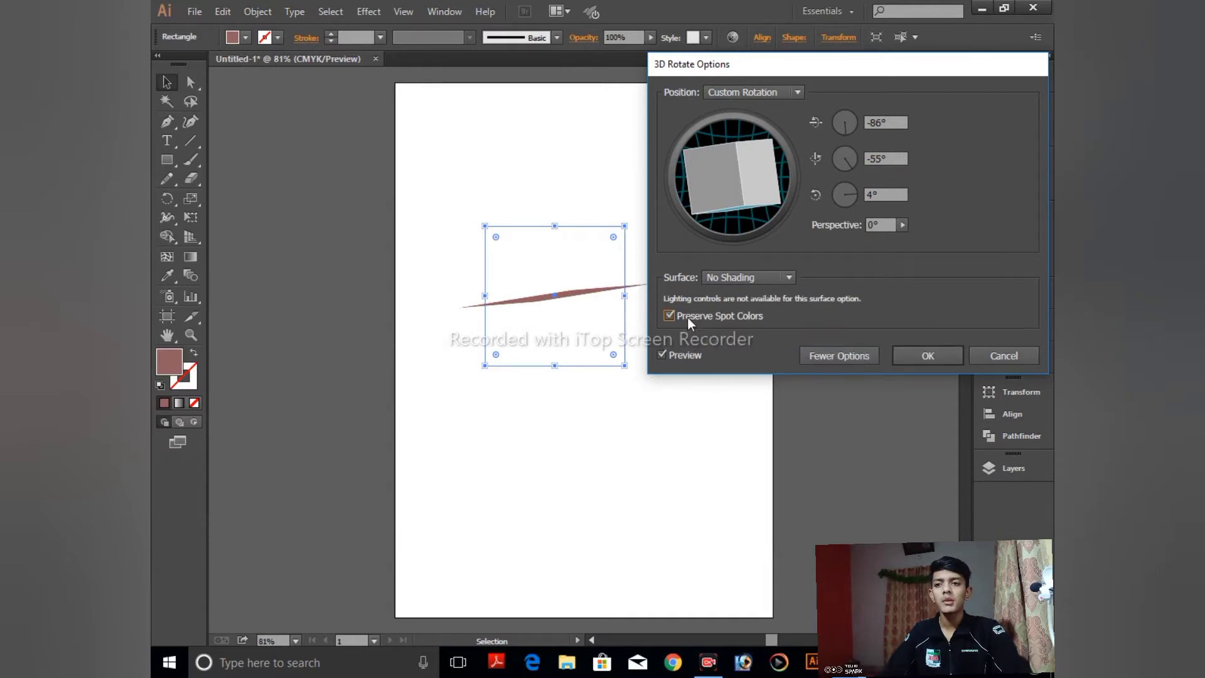
click(688, 318)
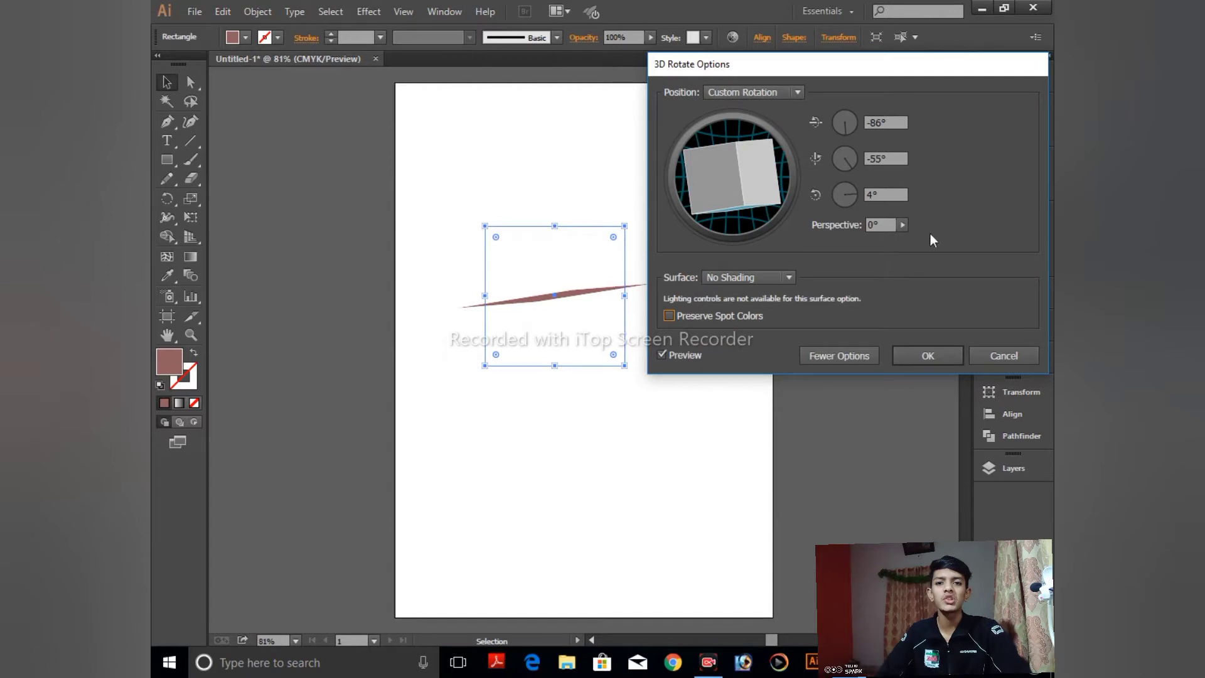
click(928, 356)
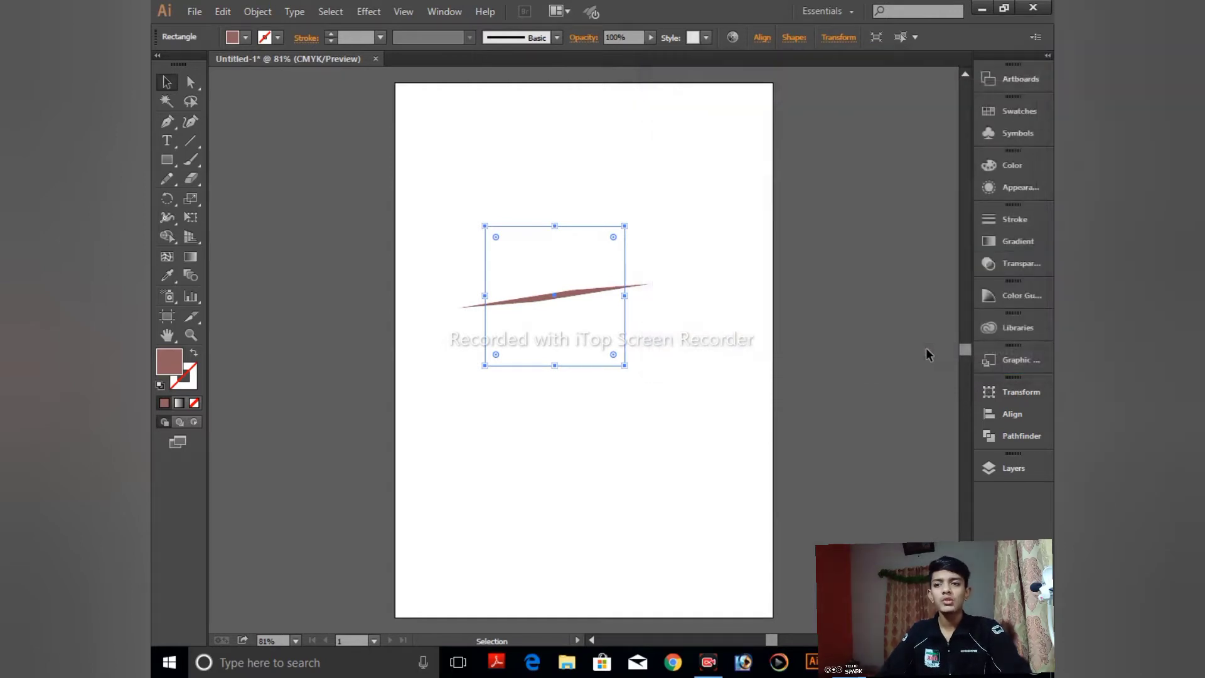
Delete the 3D-rotated square from the artboard.
drag(614, 289, 601, 311)
key(Delete)
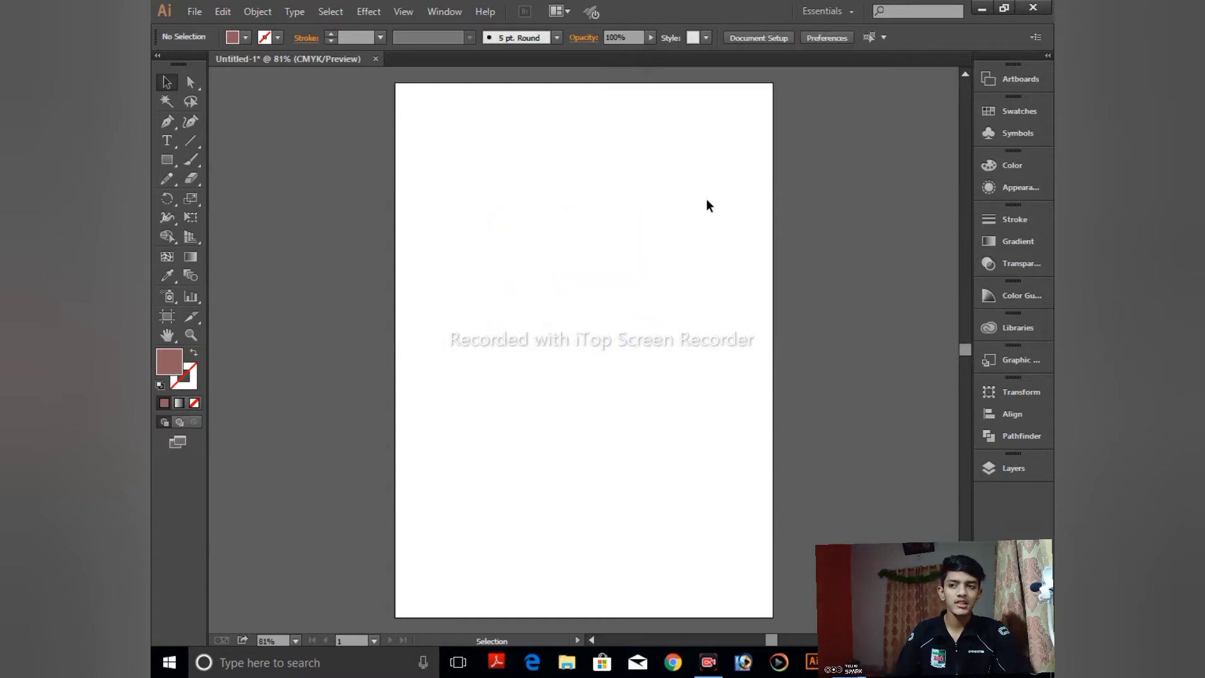
Draw a new, smaller square near the upper middle of the artboard and delete the tiny stray square above it.
click(167, 161)
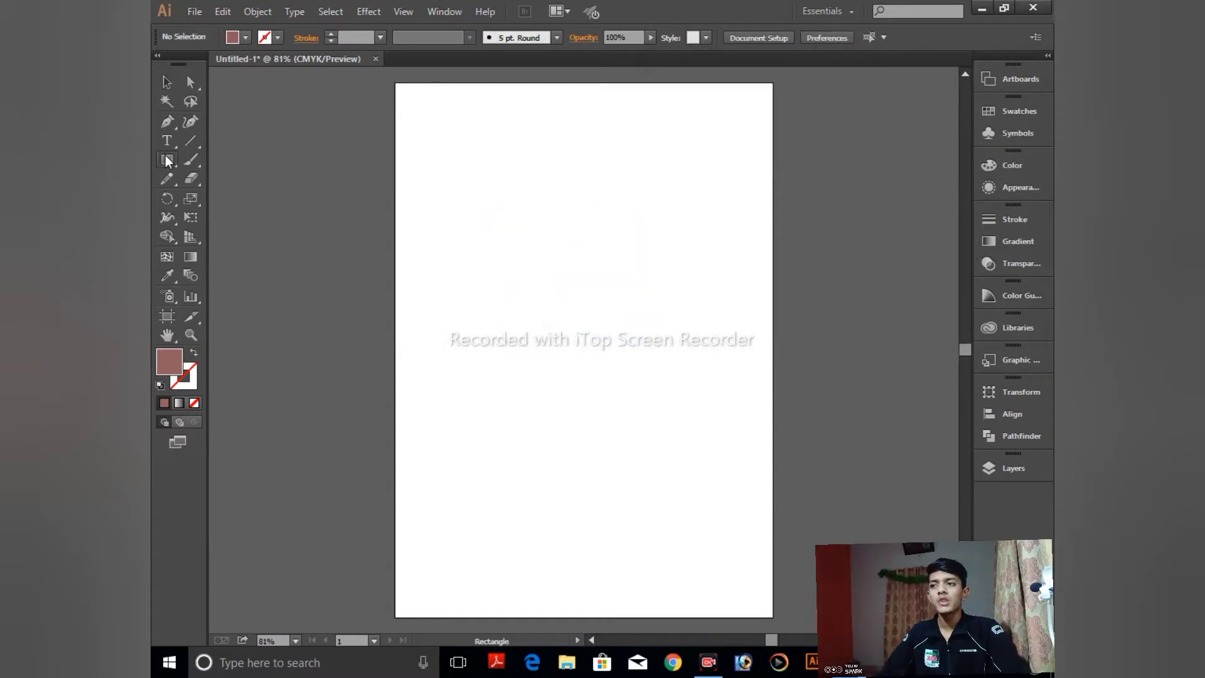
drag(474, 208, 494, 226)
drag(501, 256, 599, 354)
key(v)
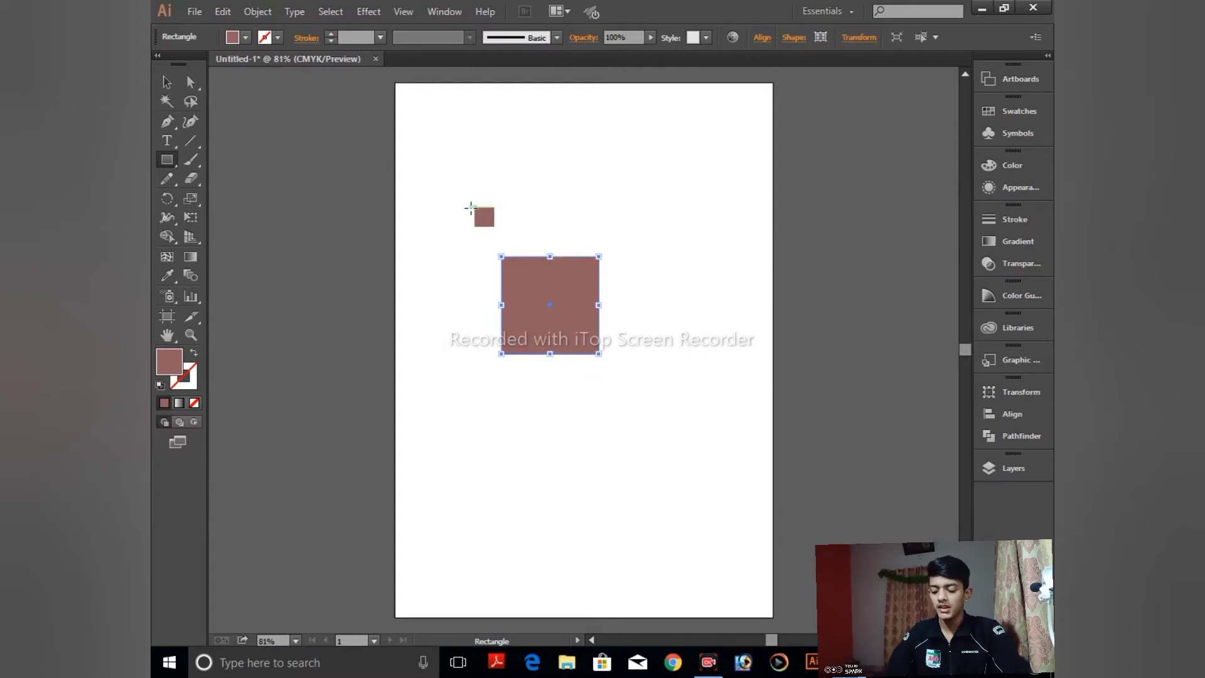
click(487, 220)
key(Delete)
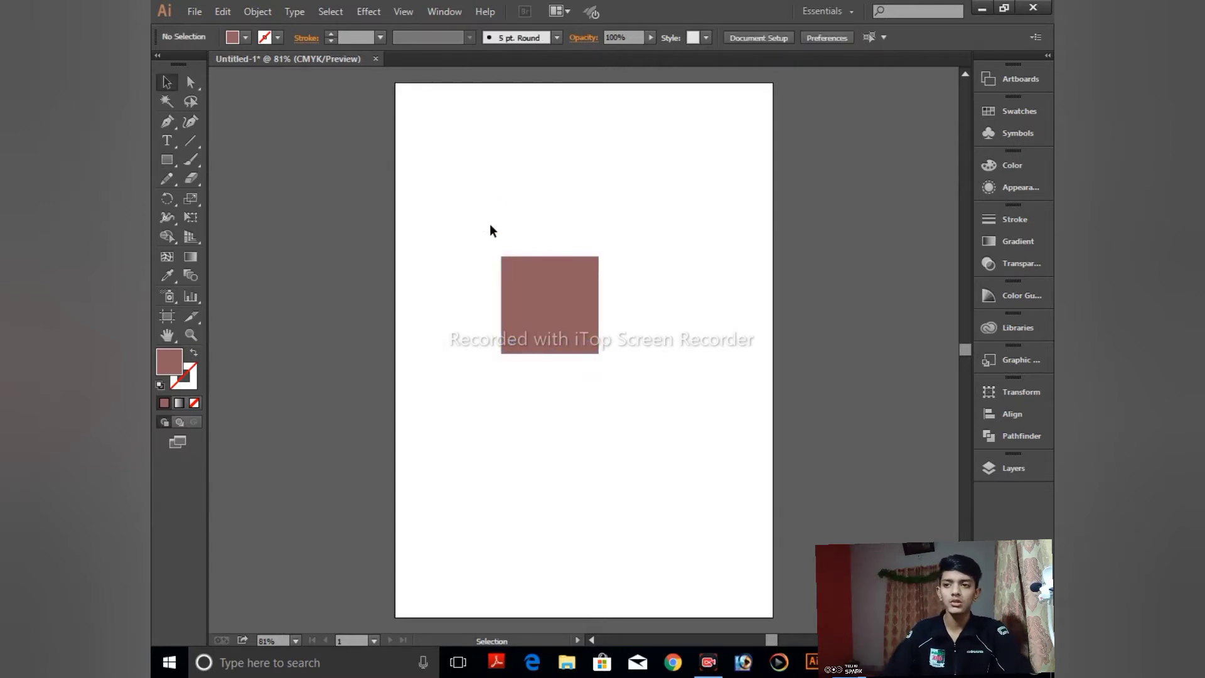
Start a 3D Extrude & Bevel effect on the new square, rotated freely to about -5°, -46° and 2° with preview on.
click(541, 280)
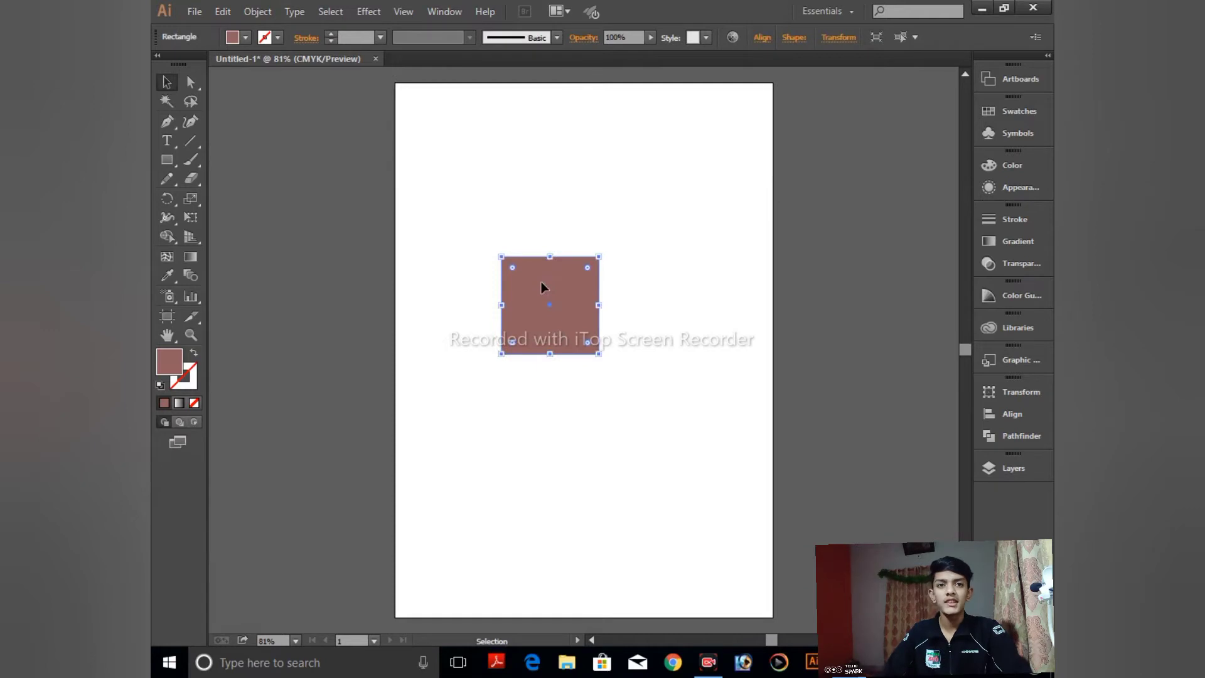
click(369, 11)
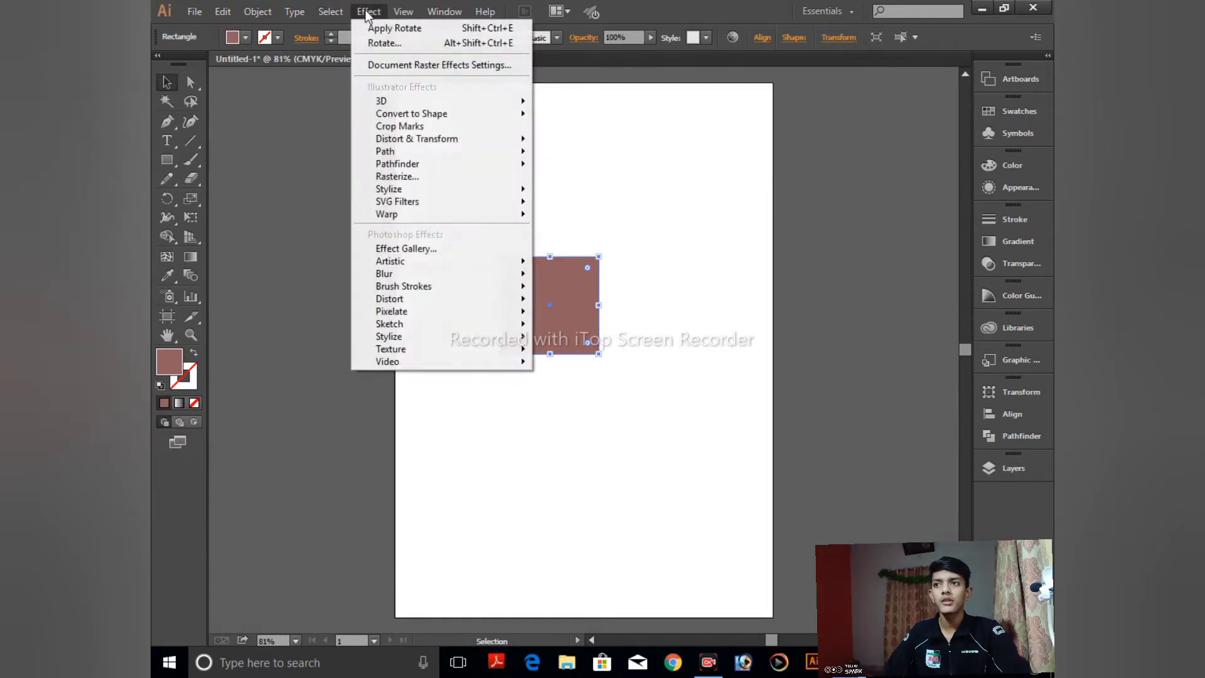
mouse_move(393, 102)
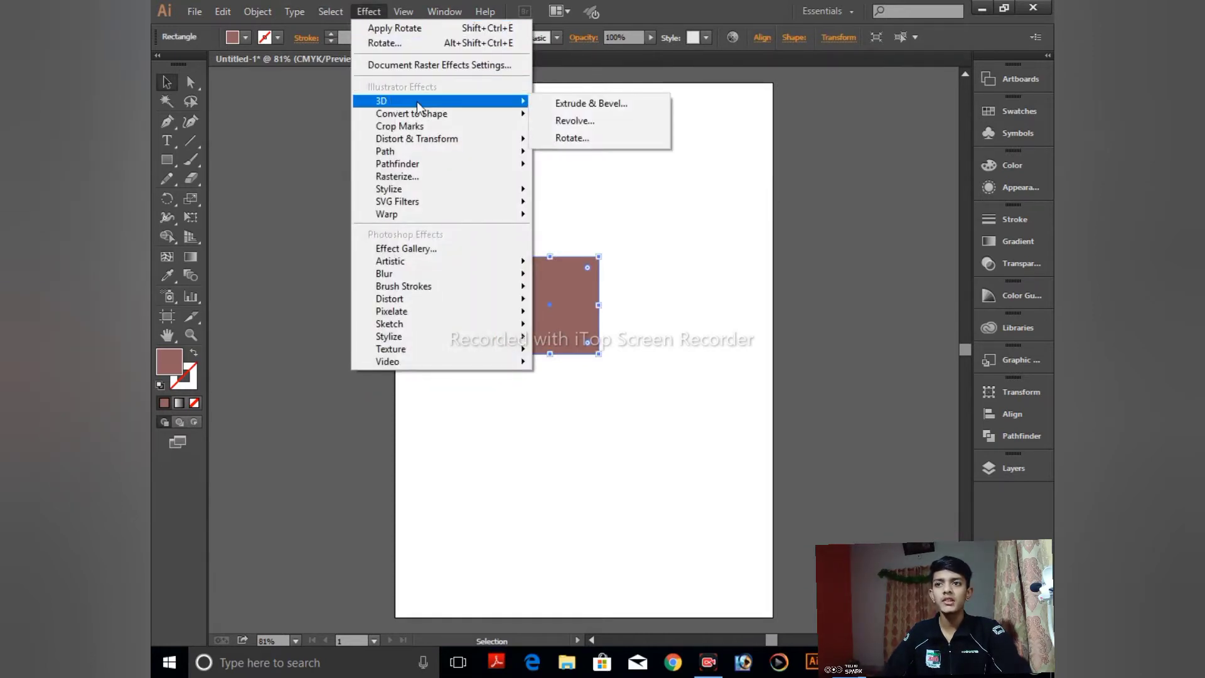
click(568, 107)
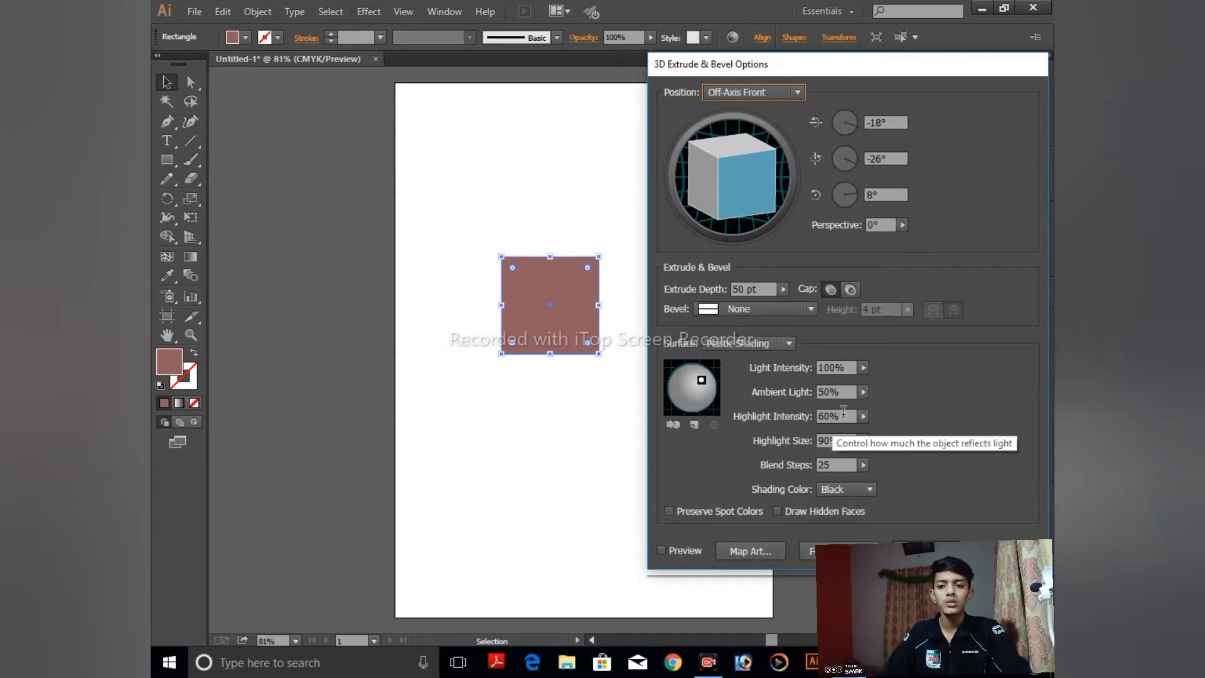
click(840, 551)
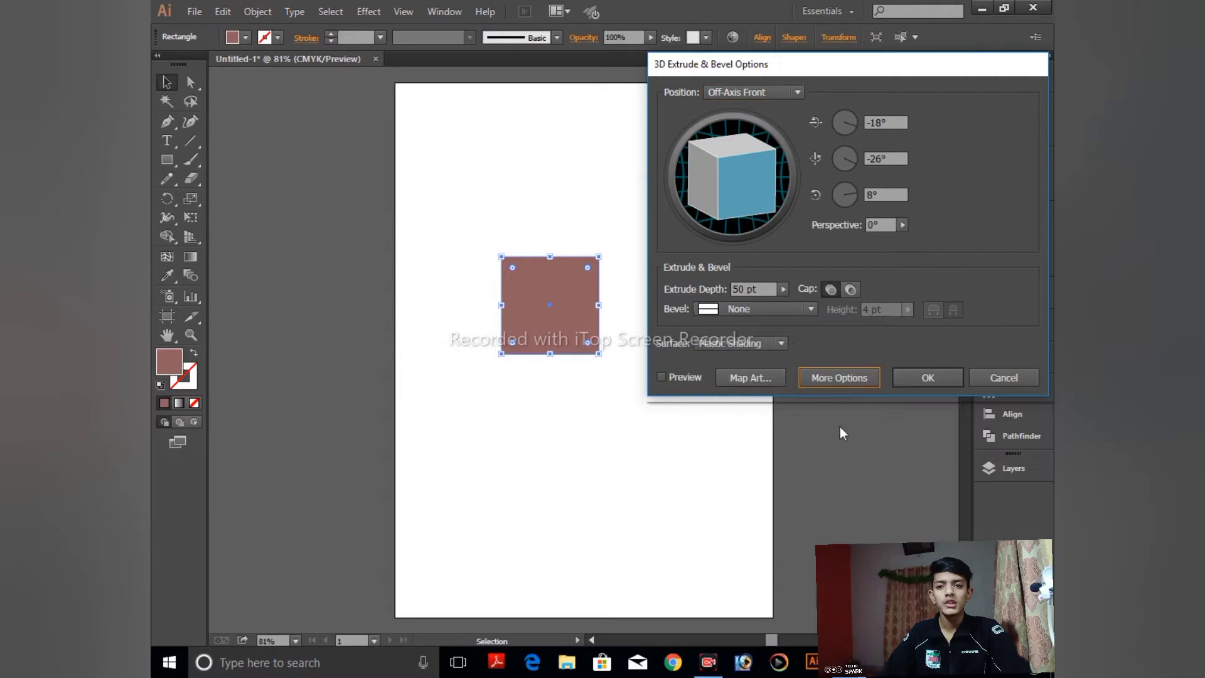
click(840, 378)
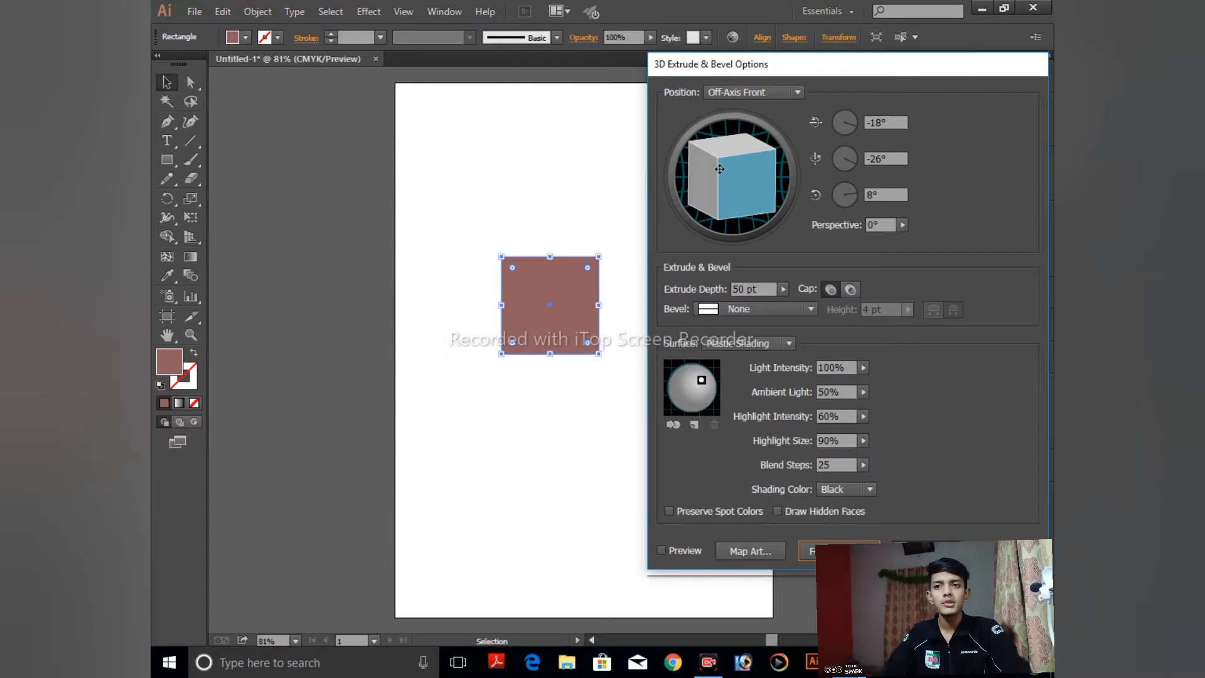
drag(735, 161, 737, 153)
mouse_move(705, 192)
mouse_down()
mouse_move(711, 176)
mouse_move(700, 169)
mouse_move(690, 186)
mouse_move(746, 154)
mouse_up()
click(661, 551)
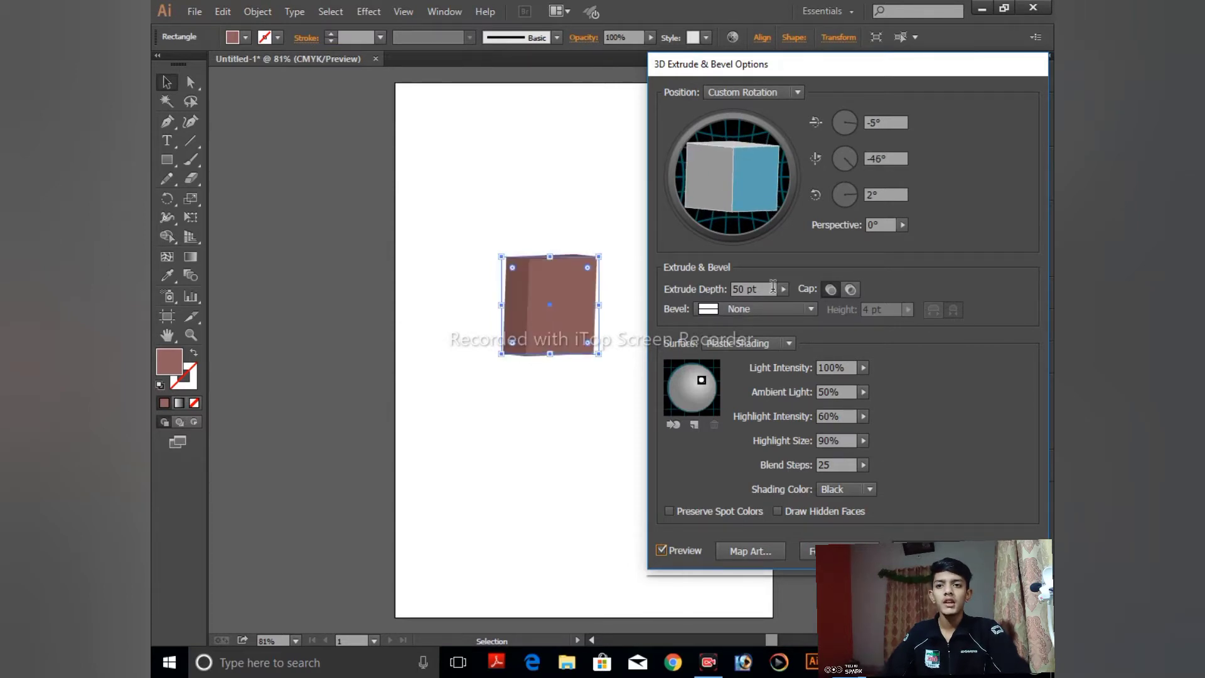
Set the extrusion's perspective to 13° and reduce its extrude depth to 0 pt.
click(902, 225)
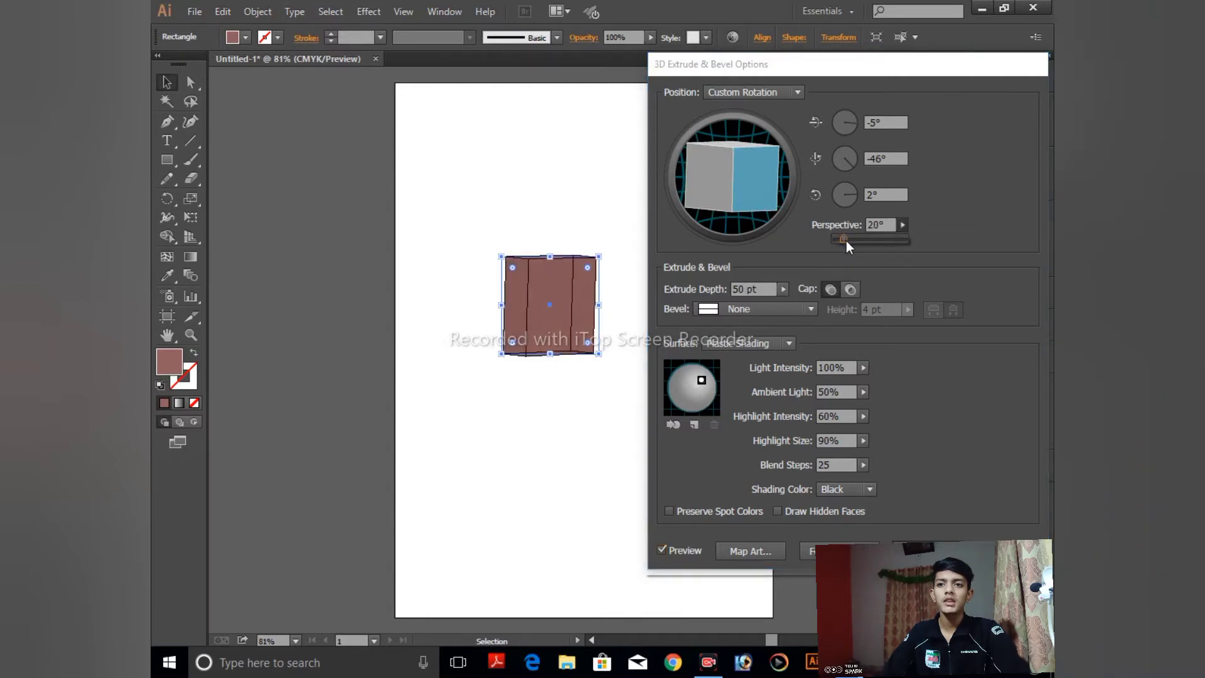
mouse_move(846, 241)
mouse_down()
mouse_move(862, 242)
mouse_move(840, 242)
mouse_up()
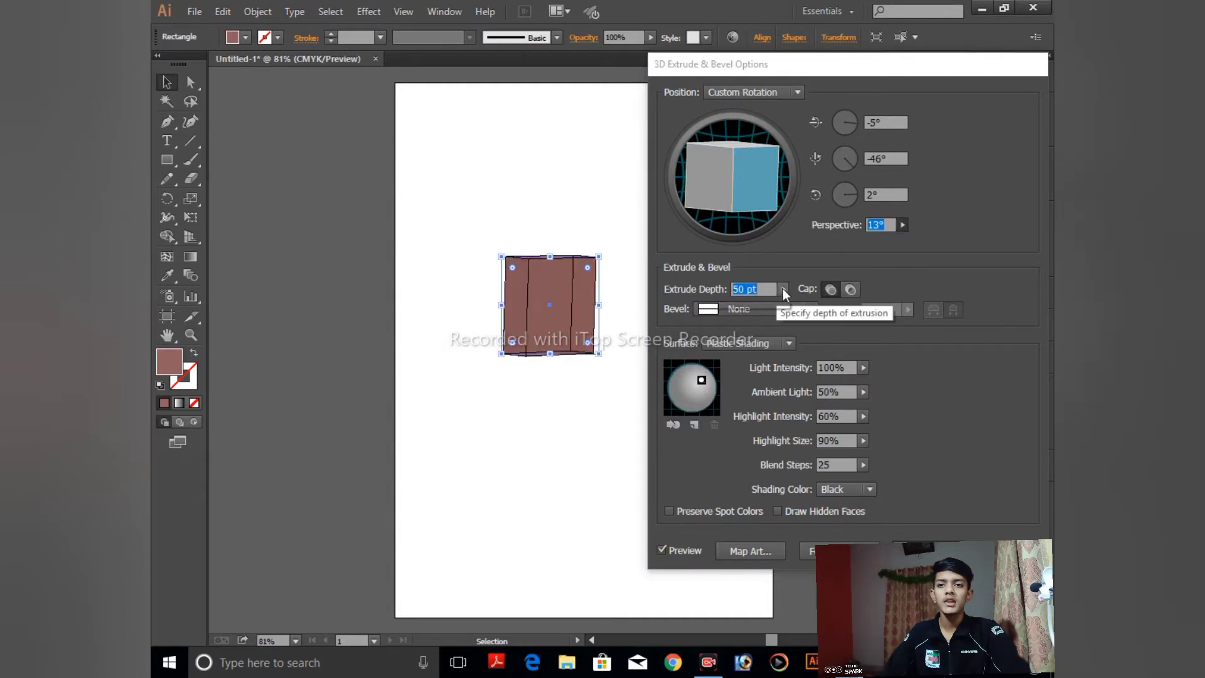
click(783, 288)
mouse_move(712, 303)
mouse_down()
mouse_move(729, 301)
mouse_move(714, 304)
mouse_up()
Give the extrusion a Classic bevel and raise its extrude depth to about 202 pt.
click(799, 310)
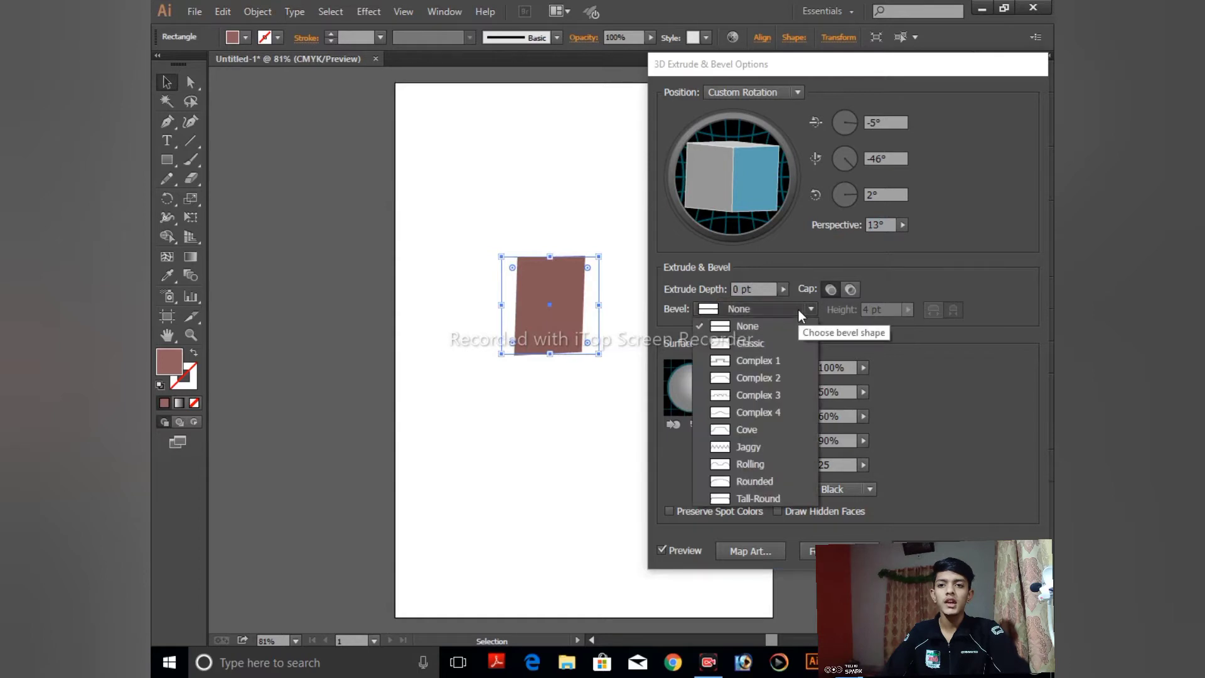
click(759, 342)
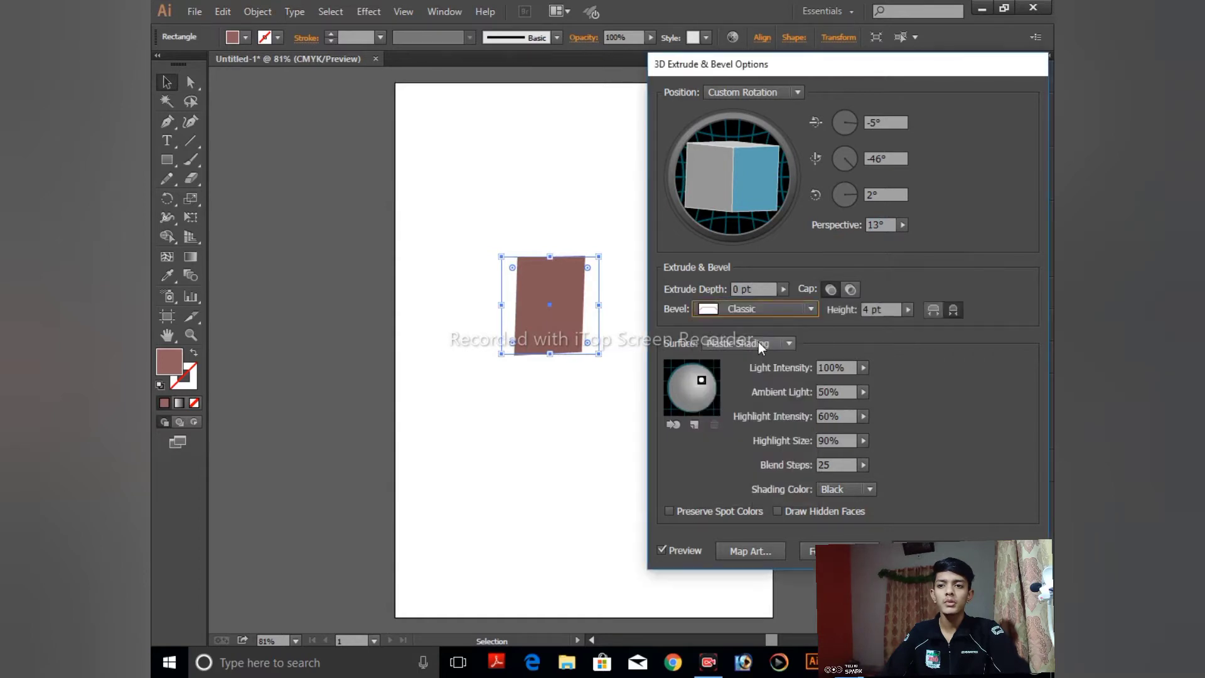
click(782, 290)
drag(721, 302, 726, 302)
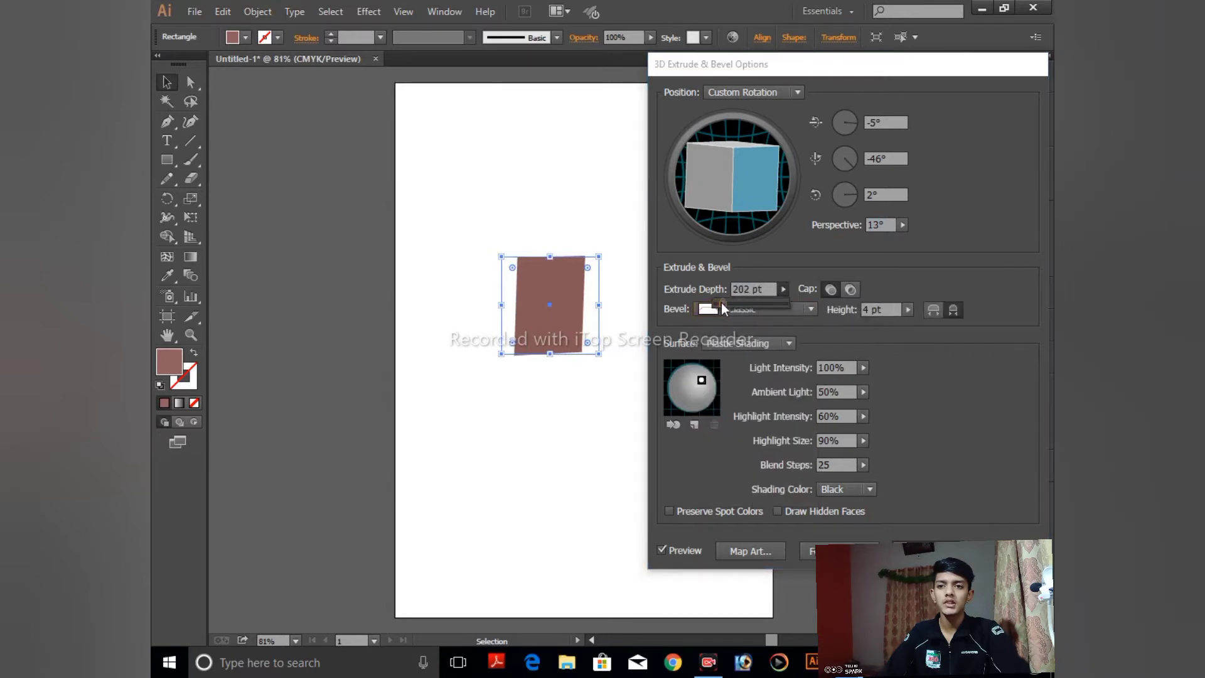
Add a second light to the extrusion, place the lights at the shading sphere's right edge and top, and rotate the cube to about -4°, -22°, 3°.
click(797, 312)
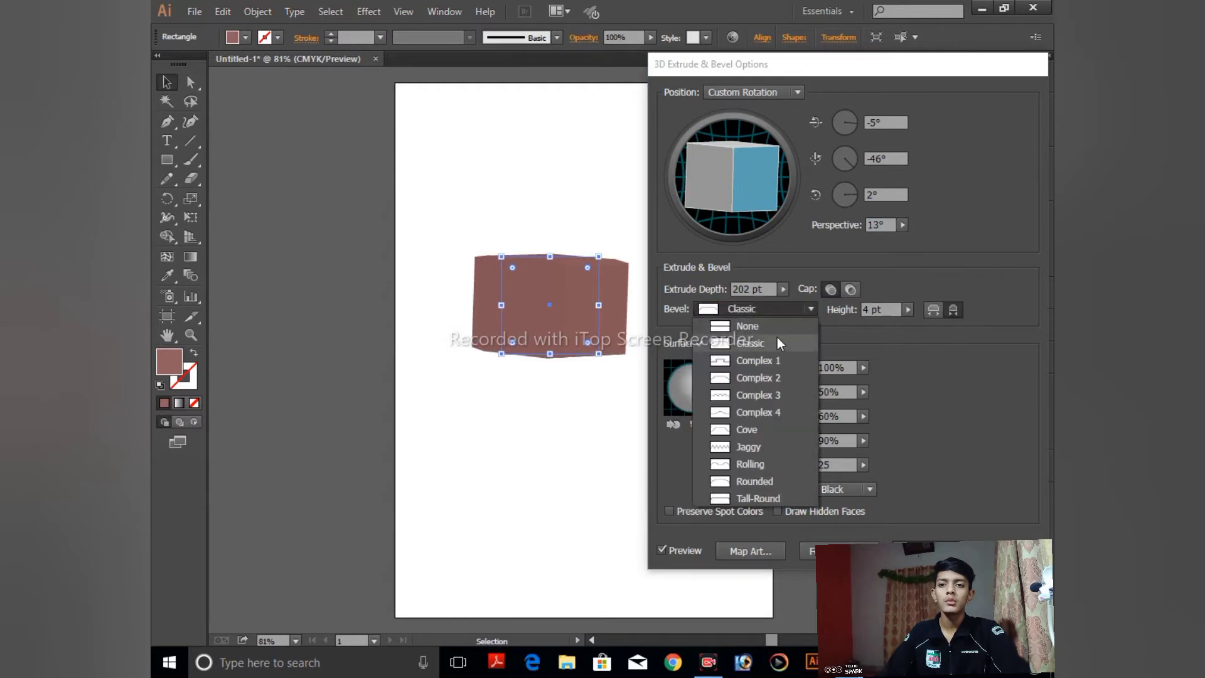
click(777, 338)
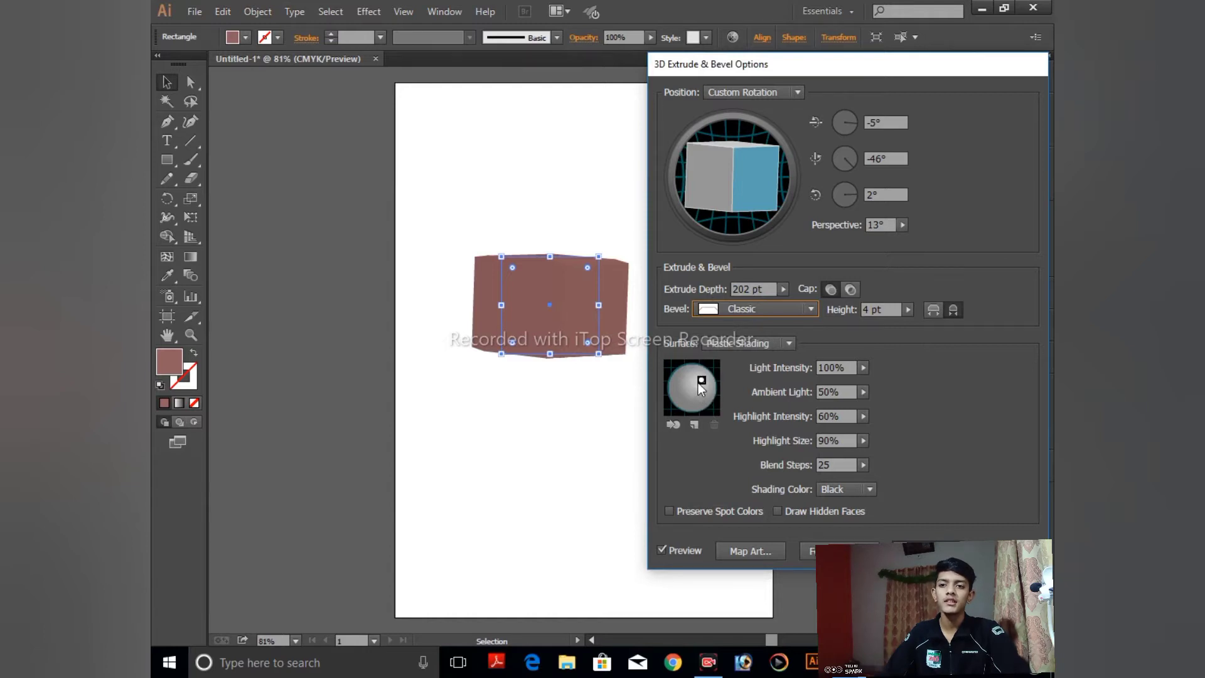
click(694, 425)
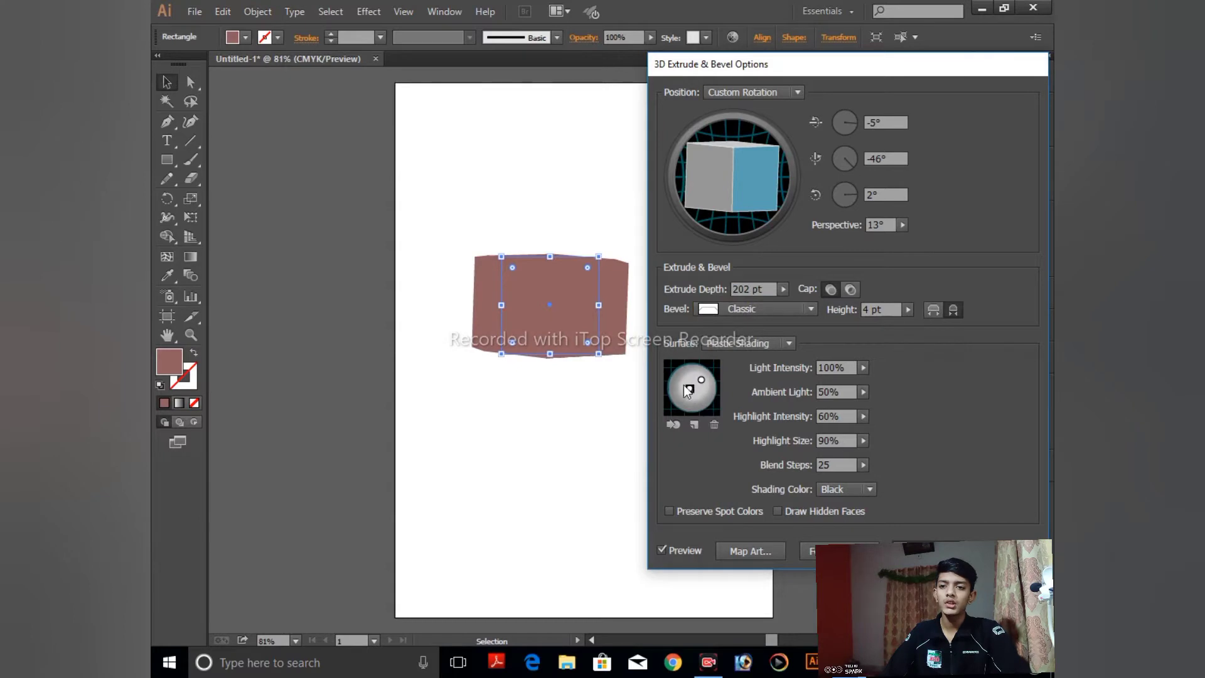
drag(688, 388, 683, 385)
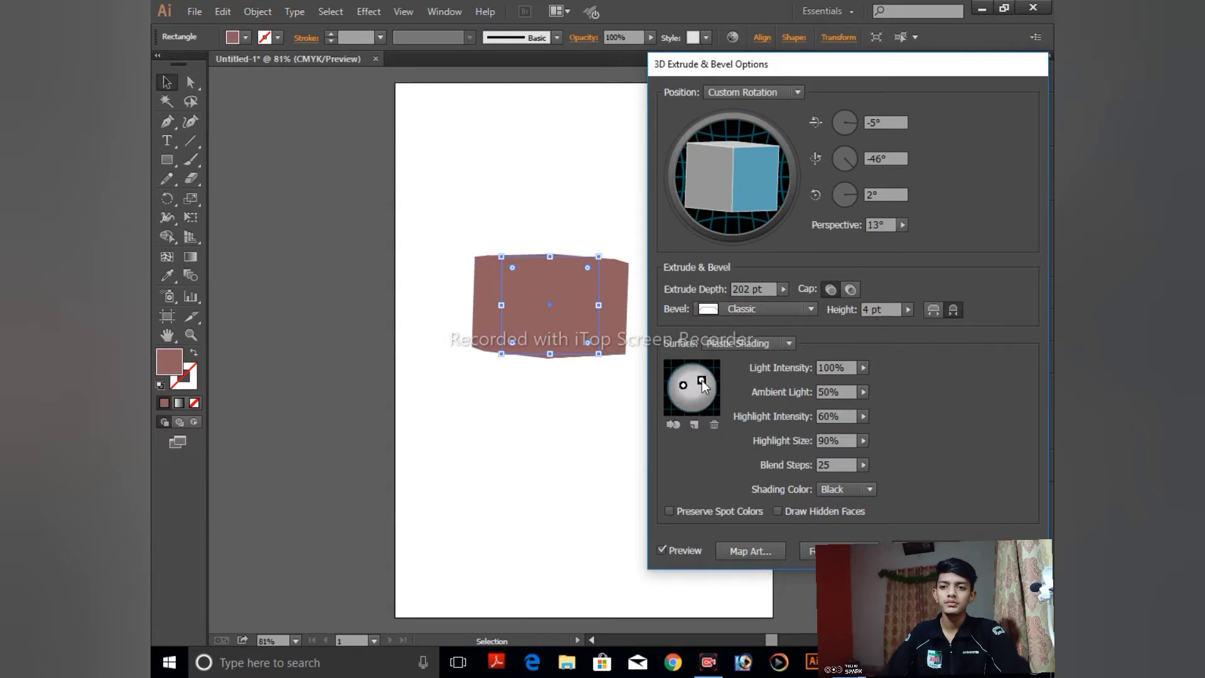
mouse_move(704, 379)
mouse_down()
mouse_move(725, 400)
mouse_move(702, 407)
mouse_move(717, 389)
mouse_move(683, 390)
mouse_up()
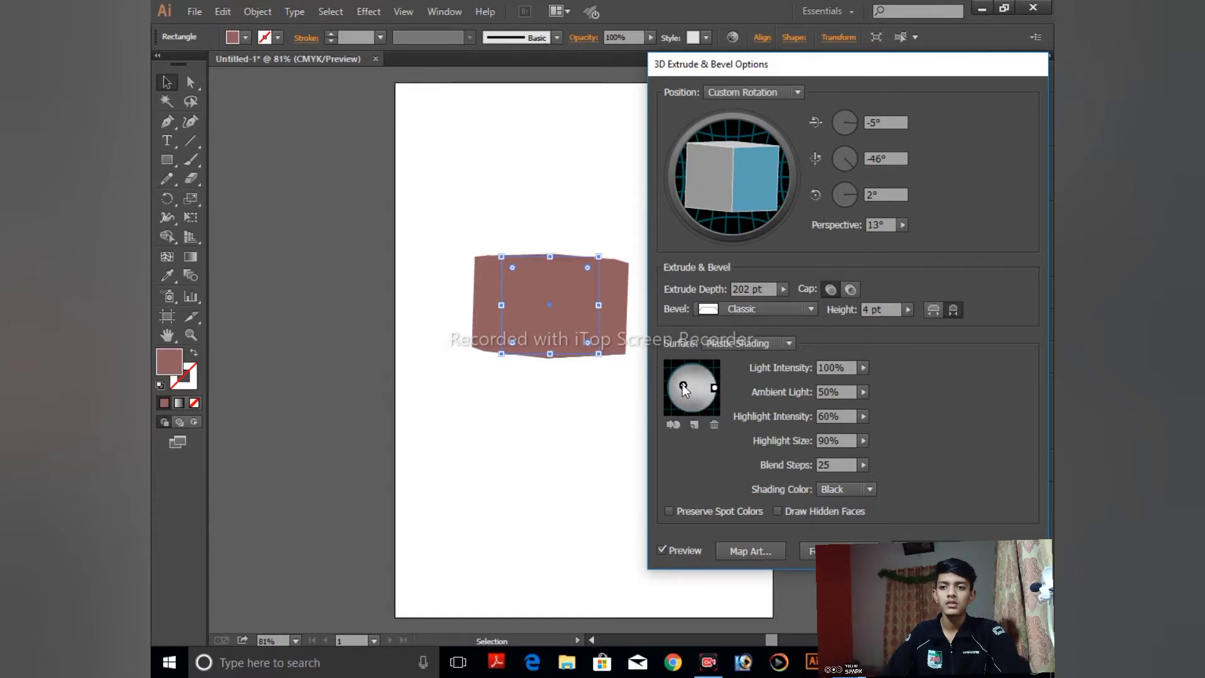
drag(683, 385, 694, 369)
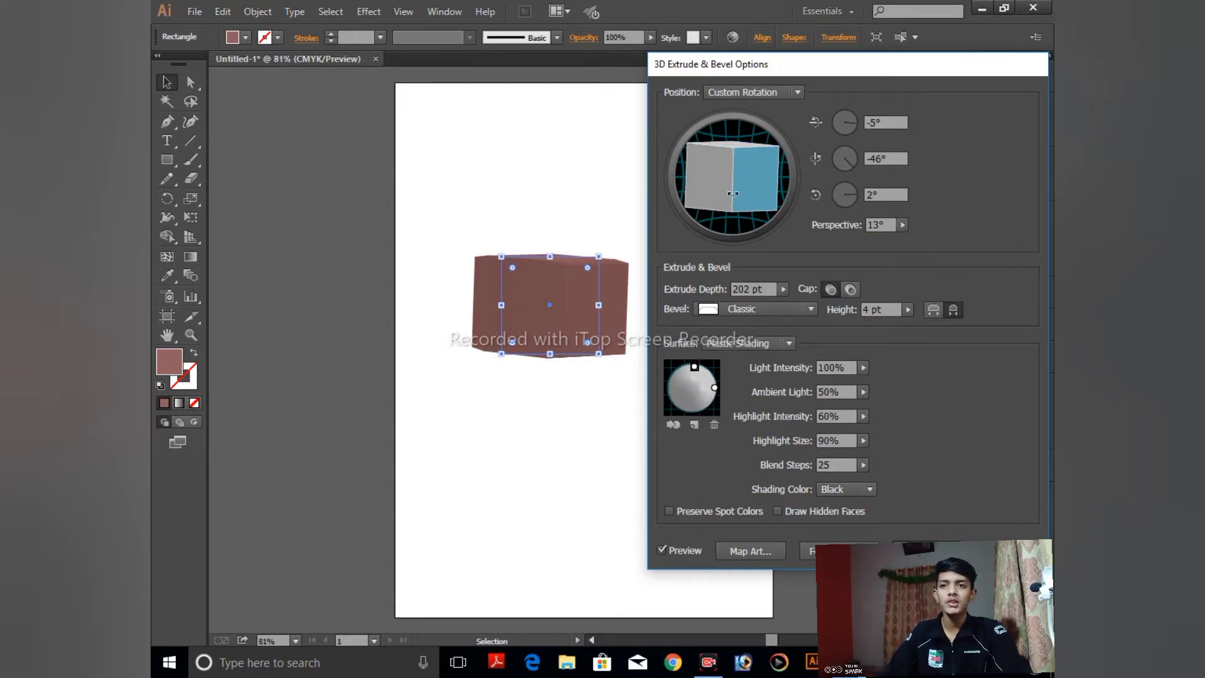
drag(744, 194, 719, 154)
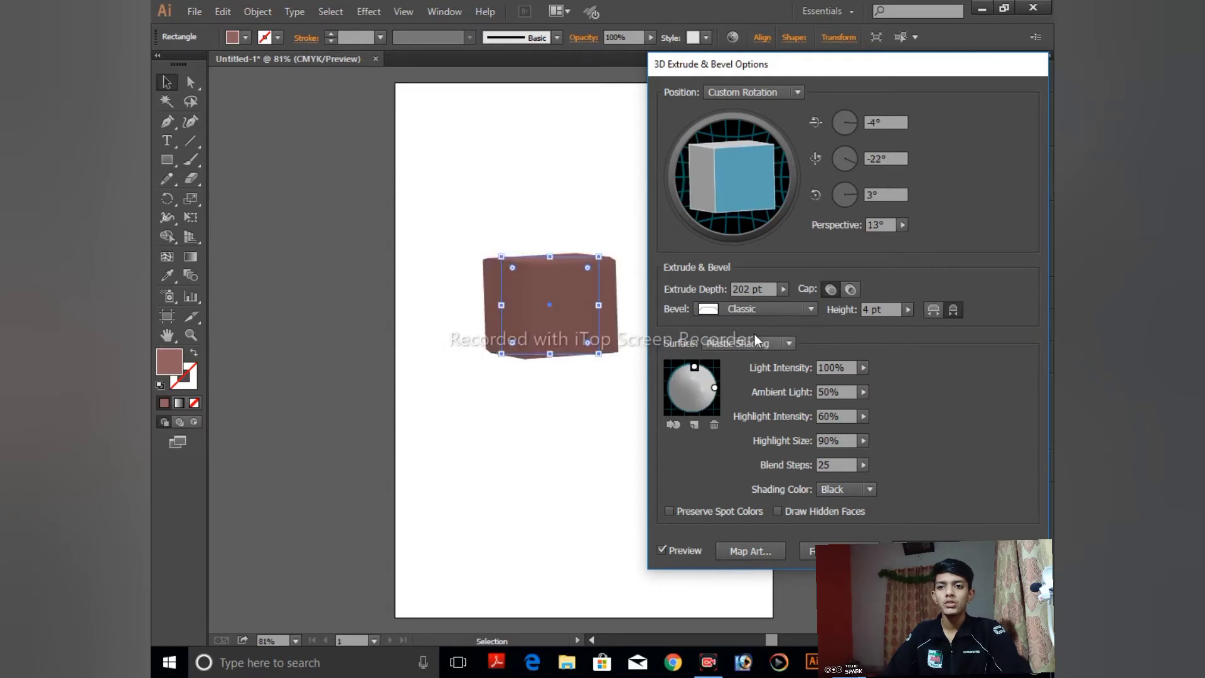
Try the Complex 1 and Jaggy bevels on the extrusion and return it to Classic.
click(771, 305)
click(749, 359)
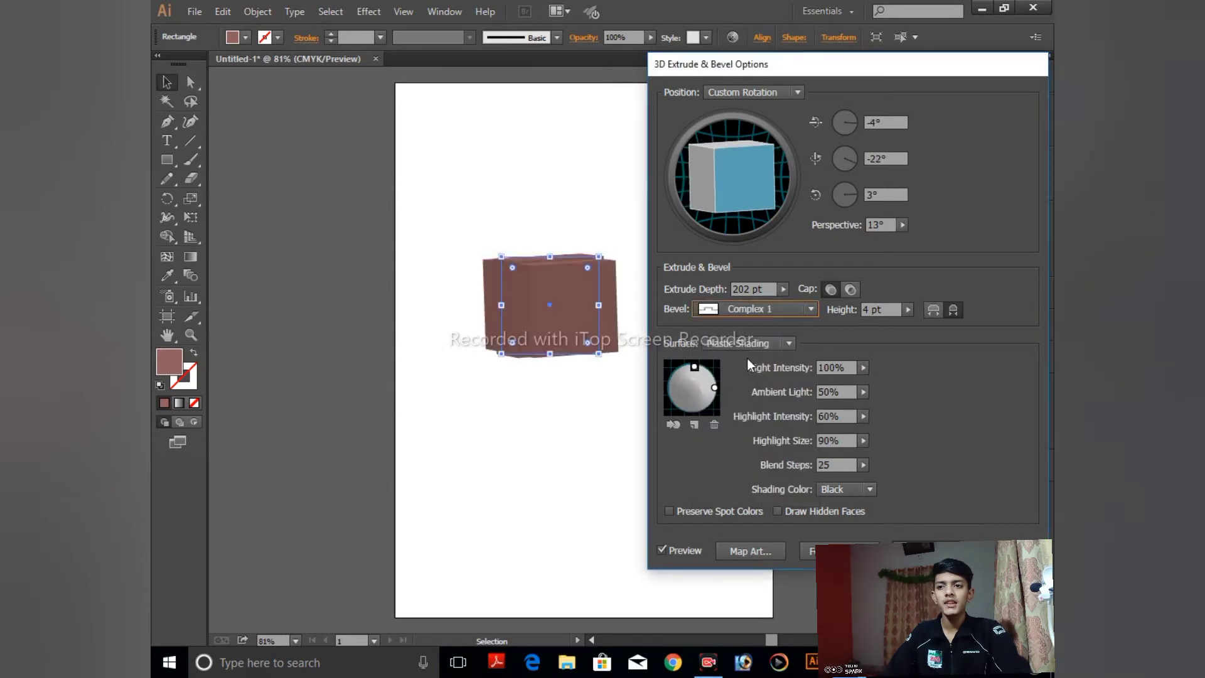
click(759, 315)
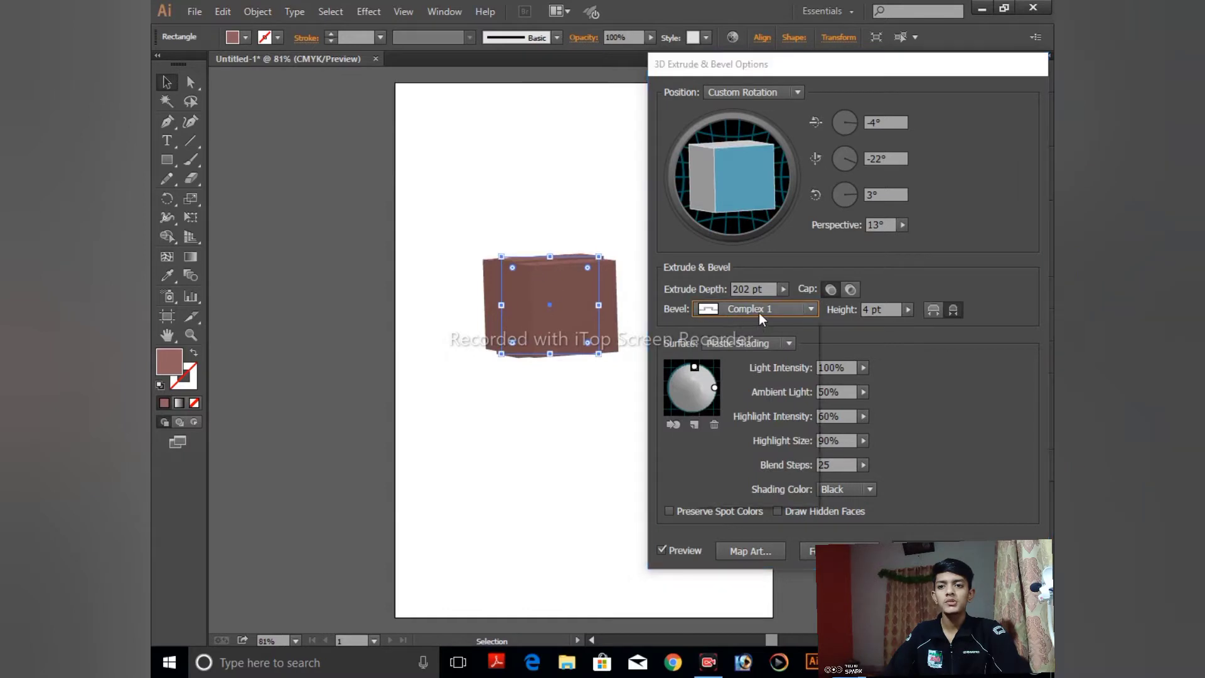
click(743, 446)
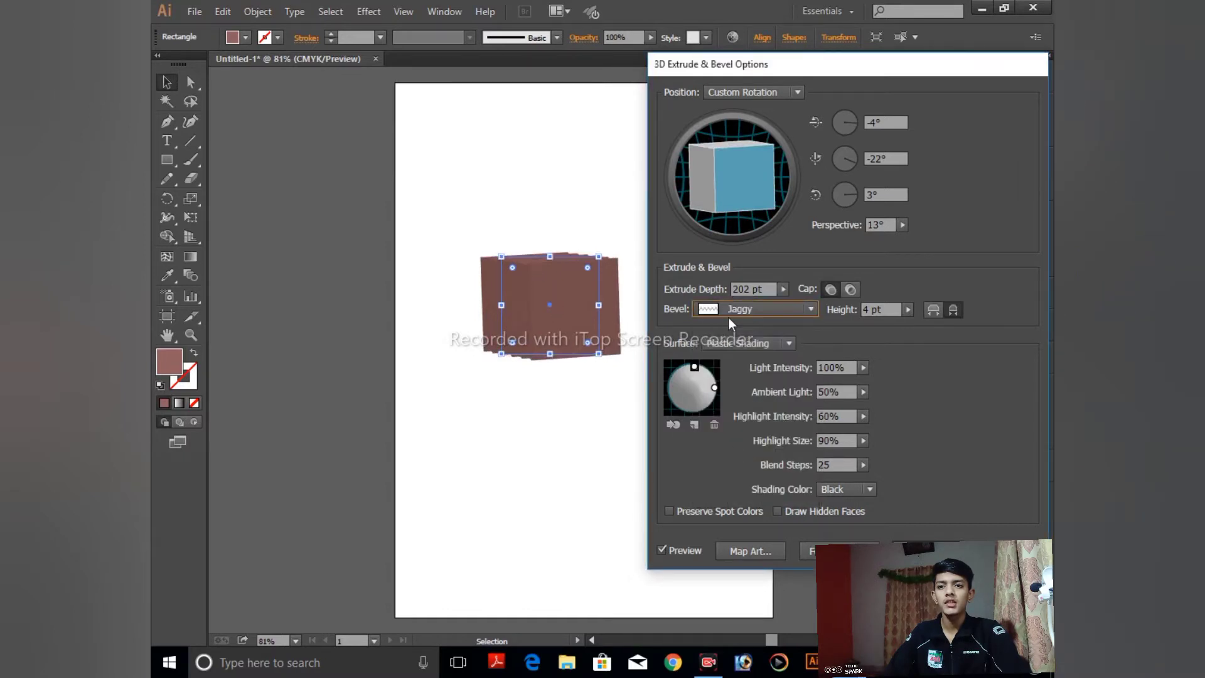
click(770, 308)
click(762, 337)
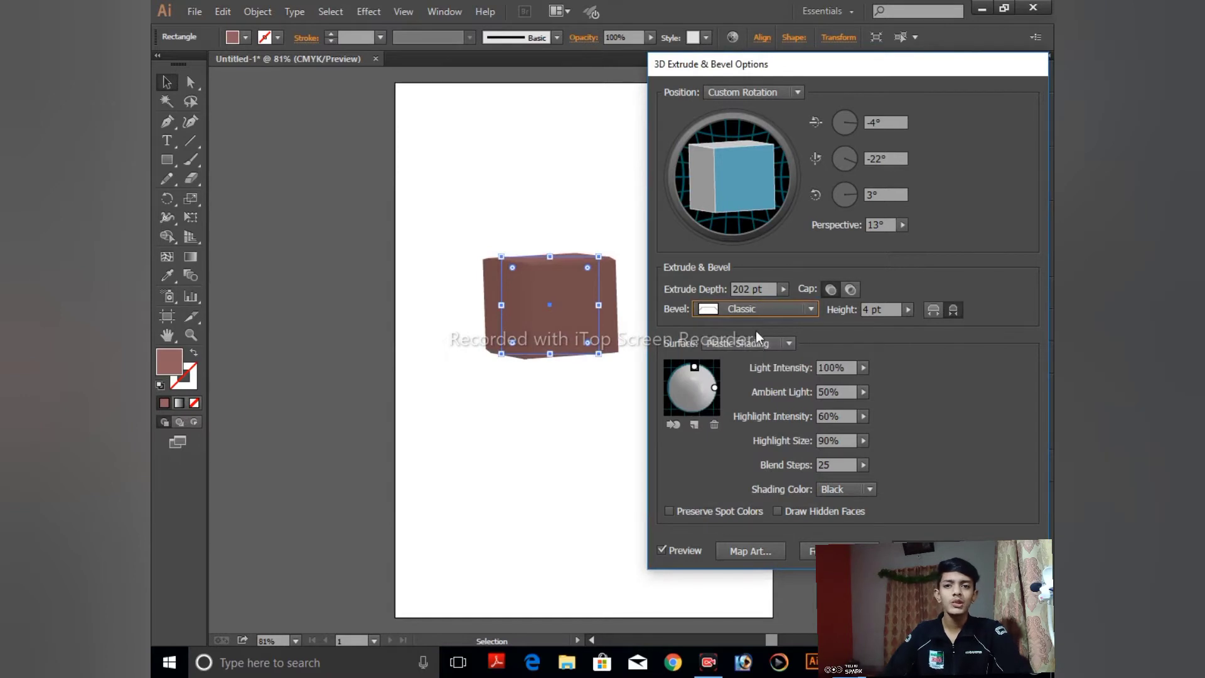
Set the bevel height to about 14 pt, apply the 3D Extrude & Bevel effect and deselect the cube.
click(908, 309)
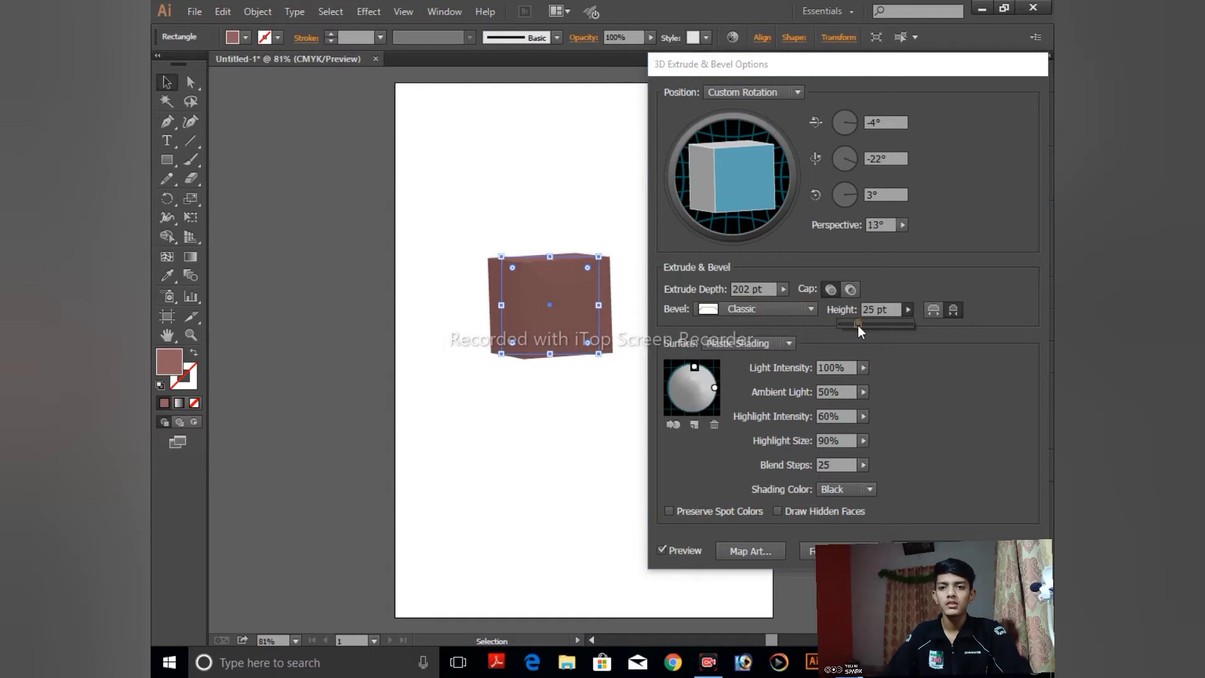
drag(852, 325, 853, 324)
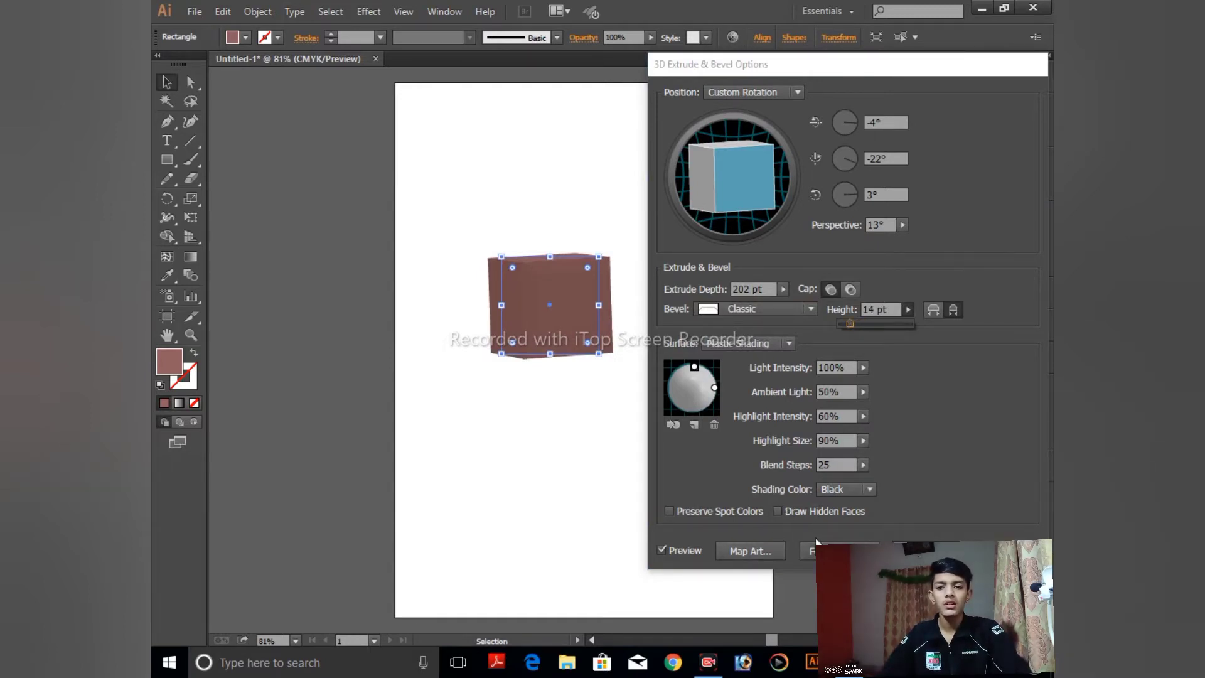
click(926, 551)
click(561, 359)
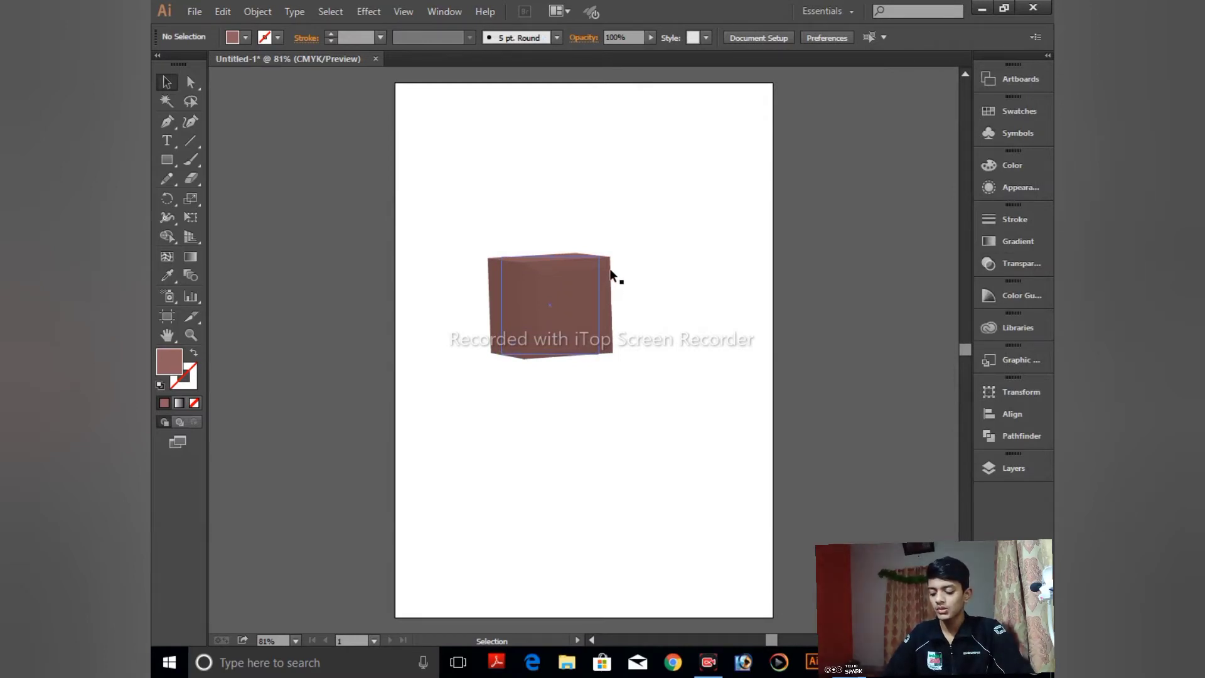
Examine the extruded cube's bevelled upper edges and shading up close.
key(b)
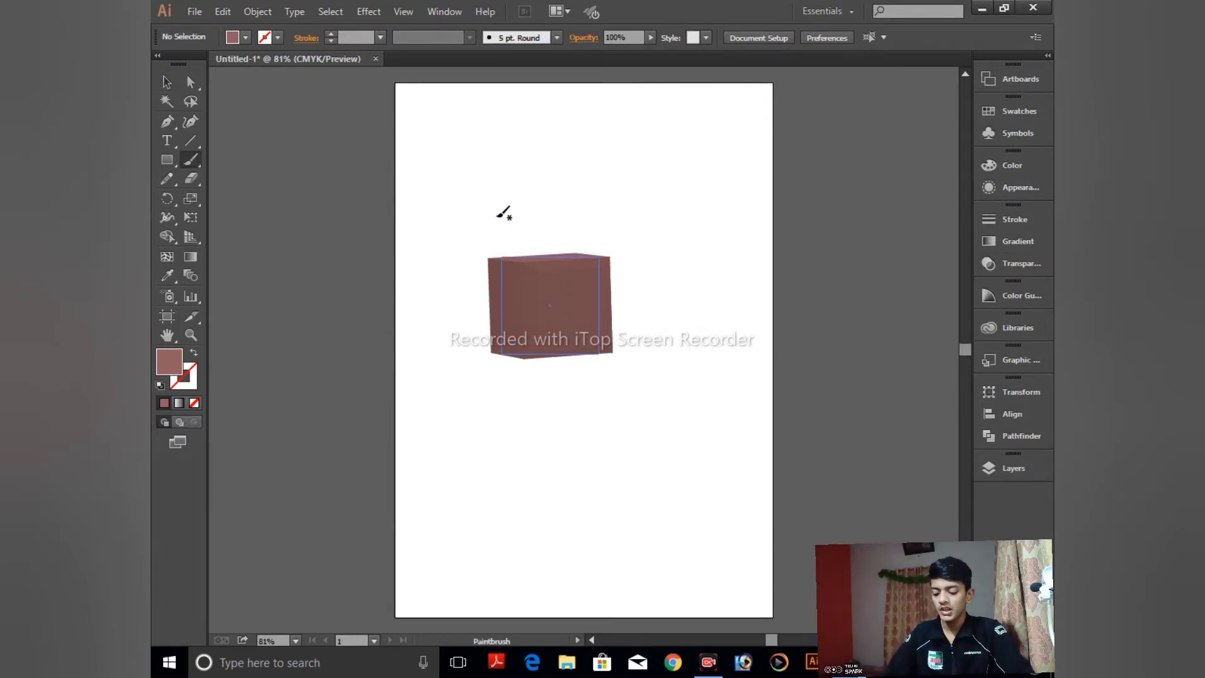
key(z)
click(550, 271)
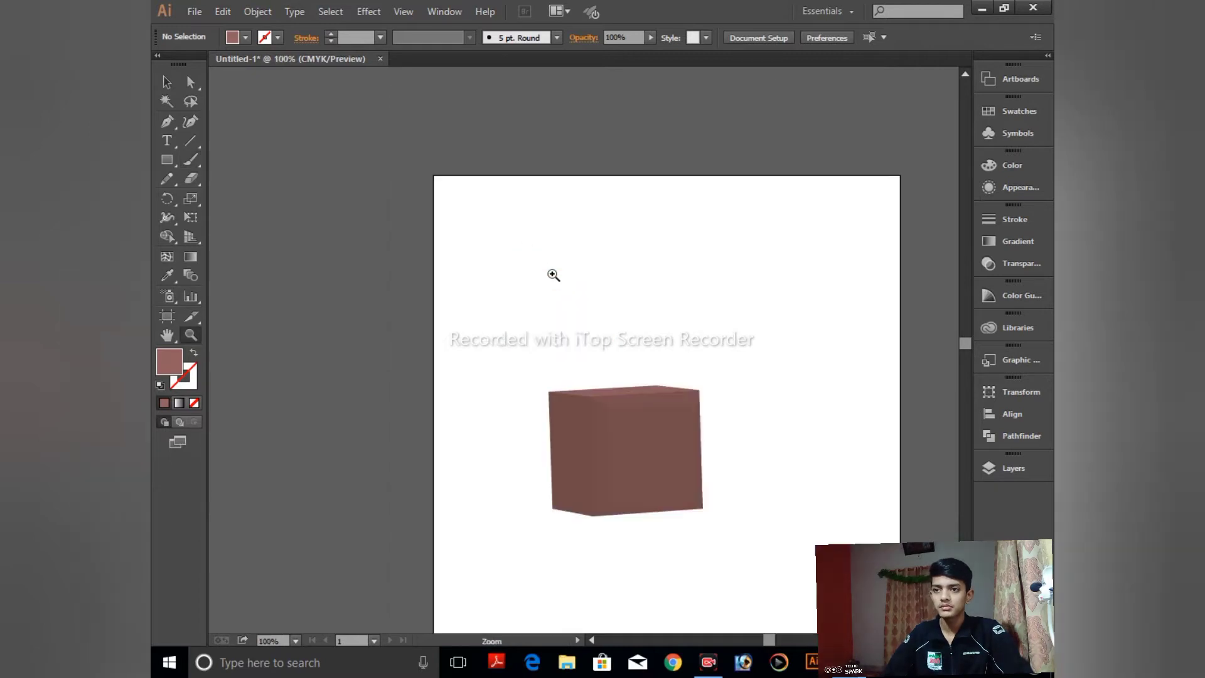
drag(548, 269, 600, 340)
key(v)
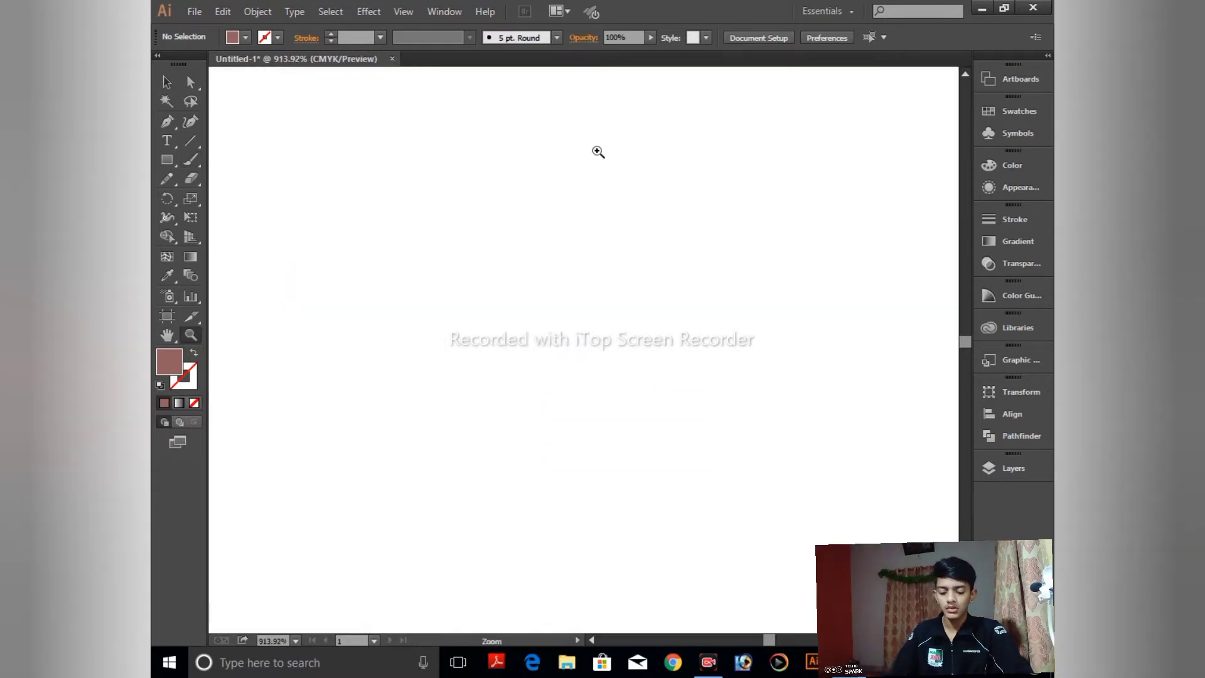
key(ctrl+minus)
key(ctrl+minus)
key(ctrl+minus)
key(ctrl+minus)
key(ctrl+minus)
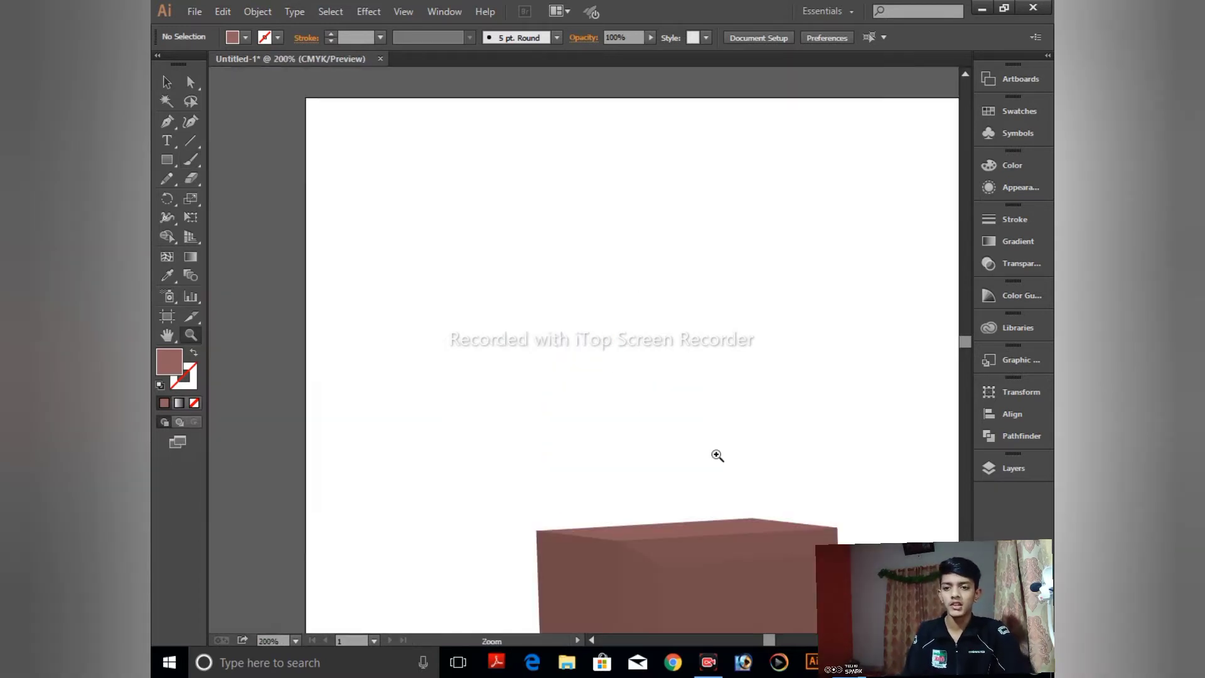
key(space)
drag(710, 305, 708, 298)
drag(770, 462, 583, 133)
key(ctrl+plus)
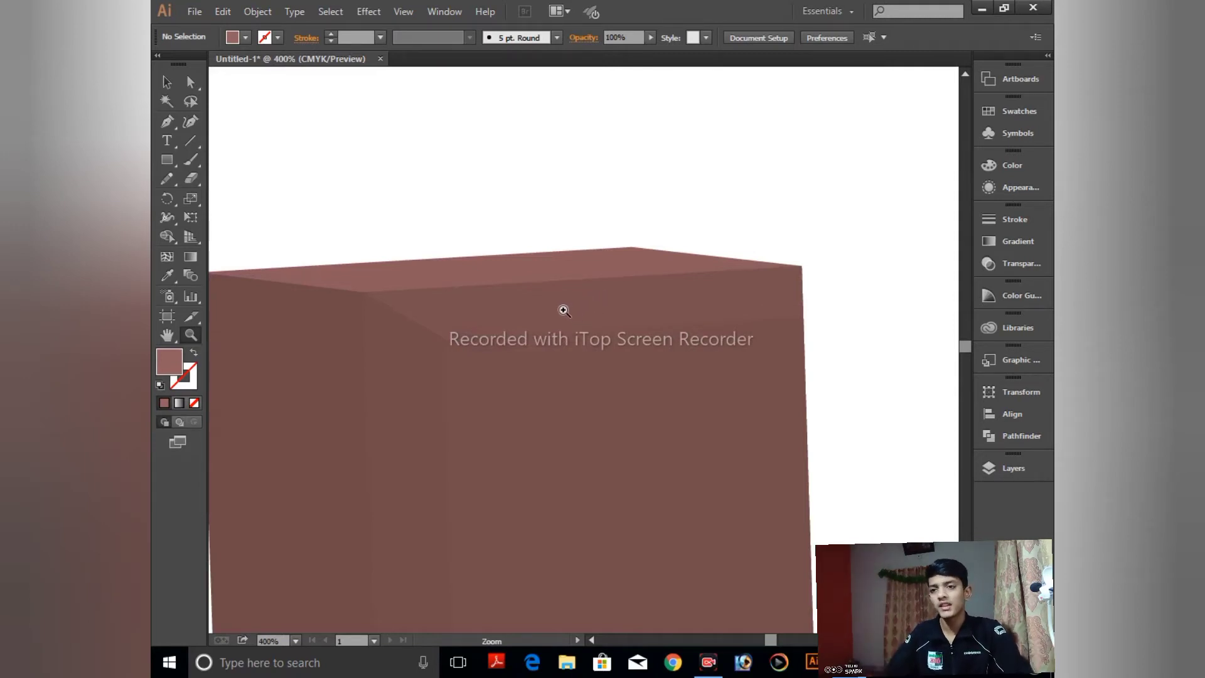
drag(598, 307, 691, 308)
key(ctrl+minus)
key(ctrl+minus)
key(ctrl+minus)
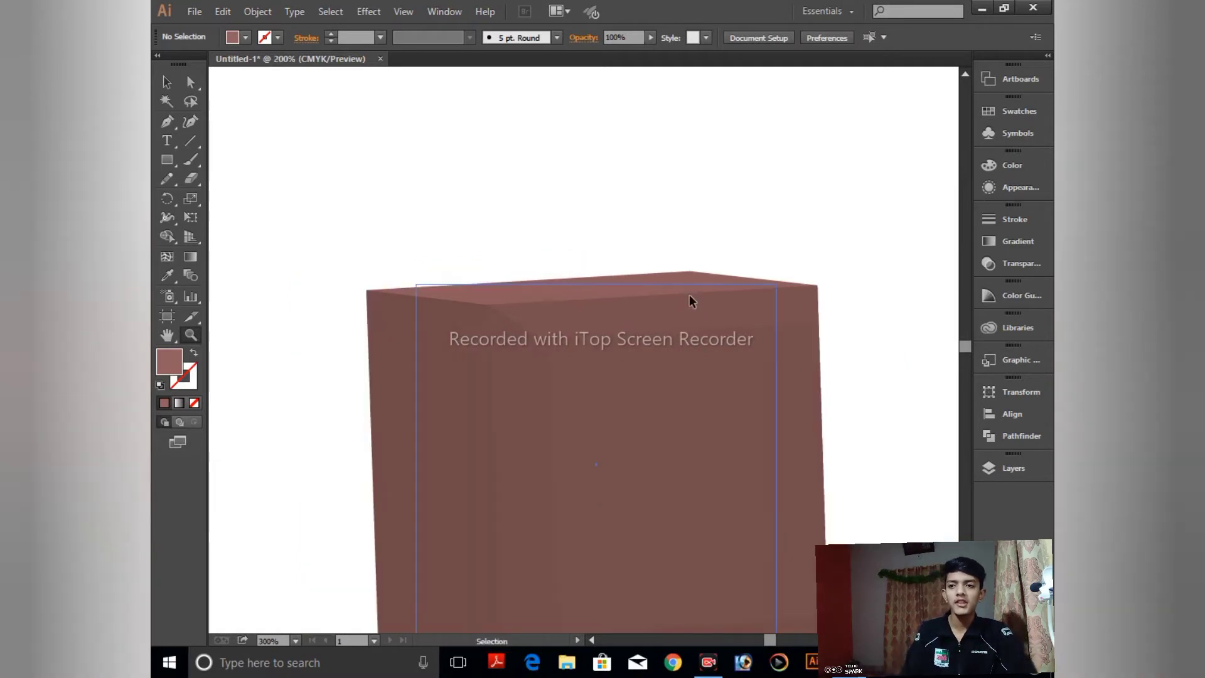
Delete the extruded cube from the artboard.
key(v)
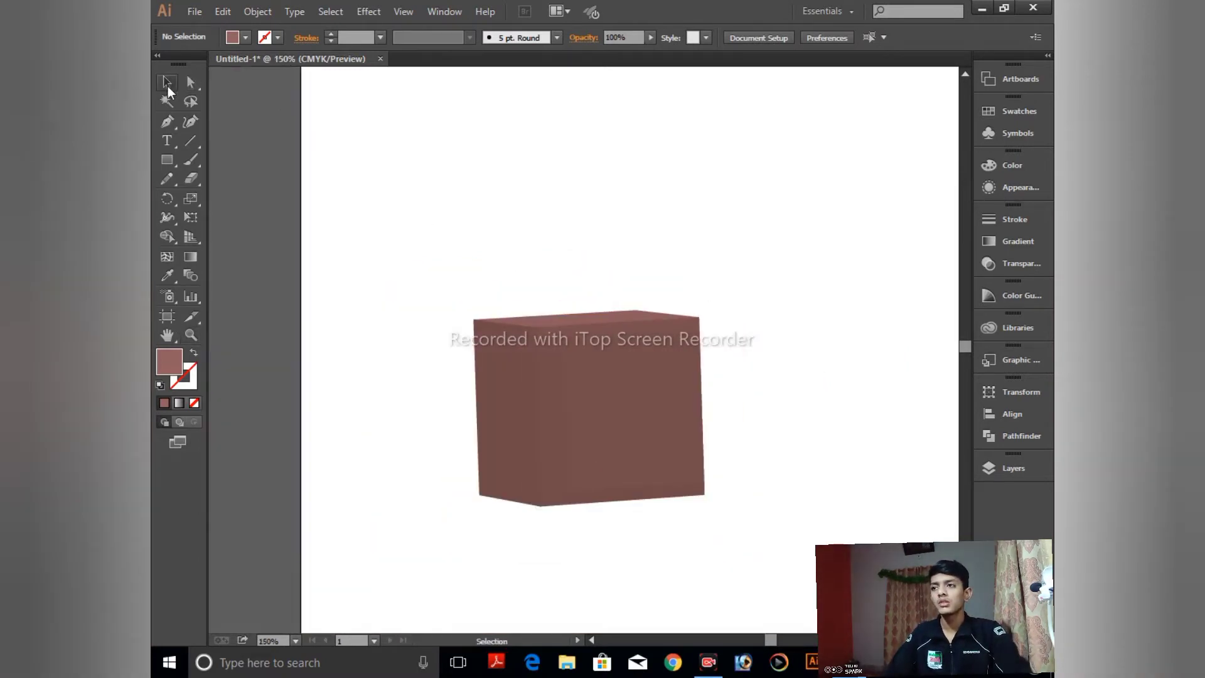
click(608, 359)
key(ctrl+a)
key(Delete)
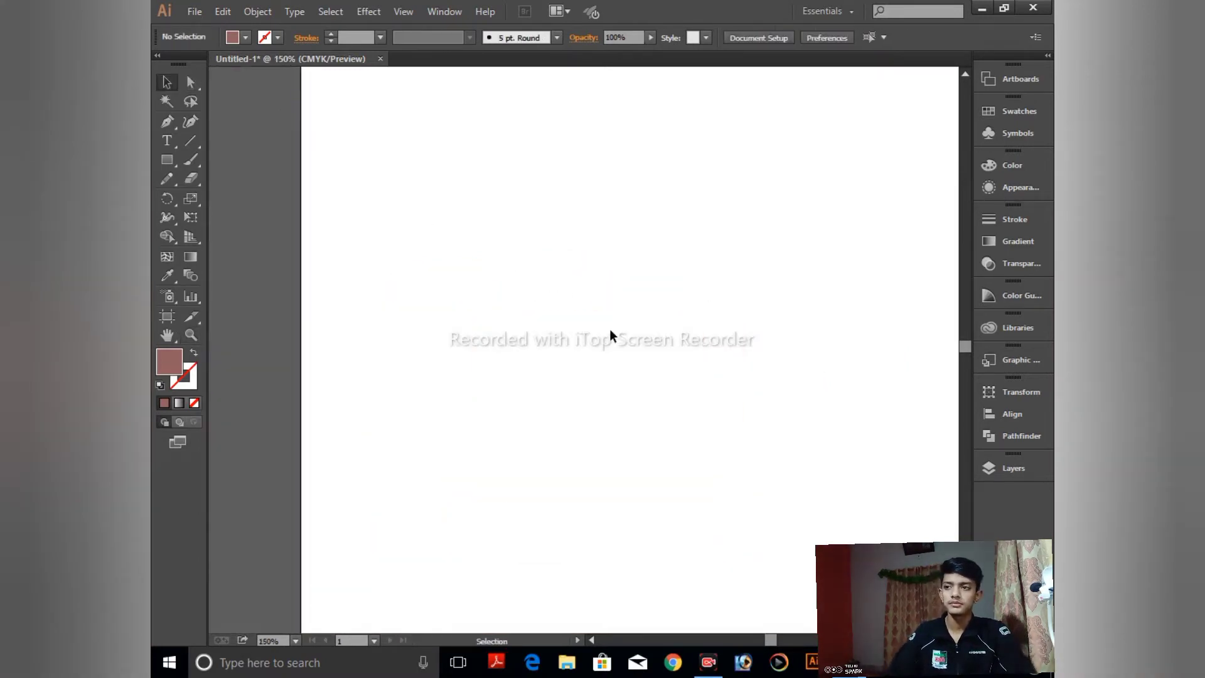
Fit the artboard in view and add a line of text in its upper part with a first name followed by "PG".
click(167, 163)
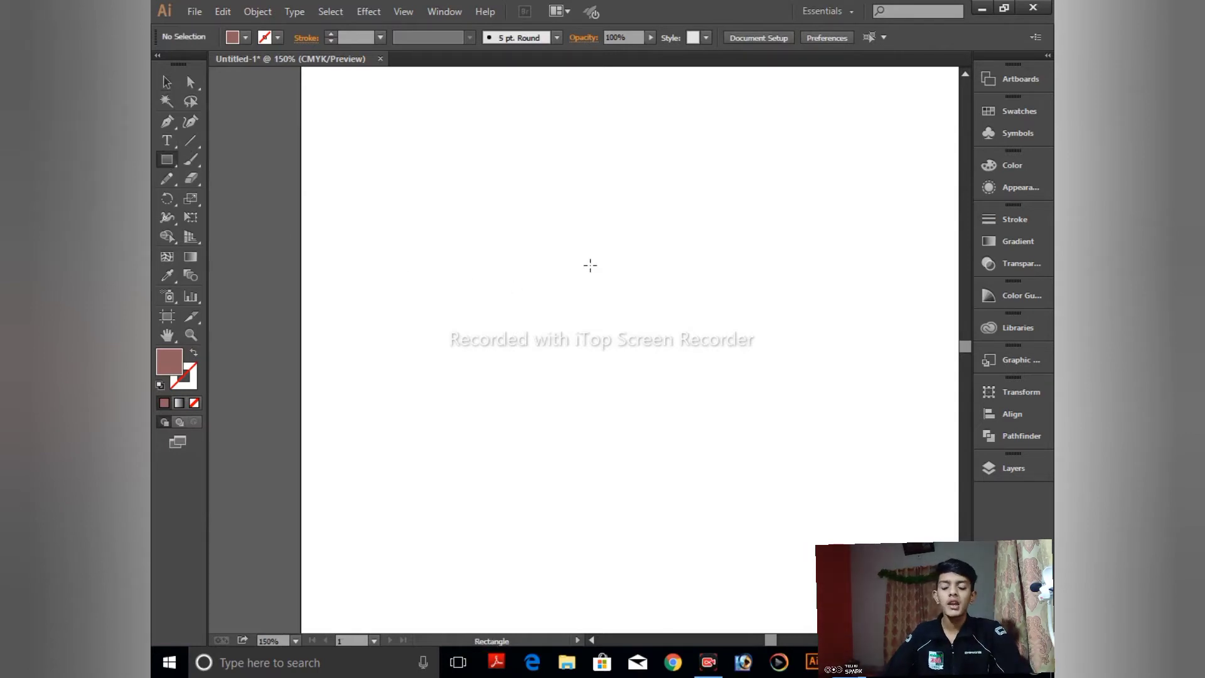
key(ctrl+1)
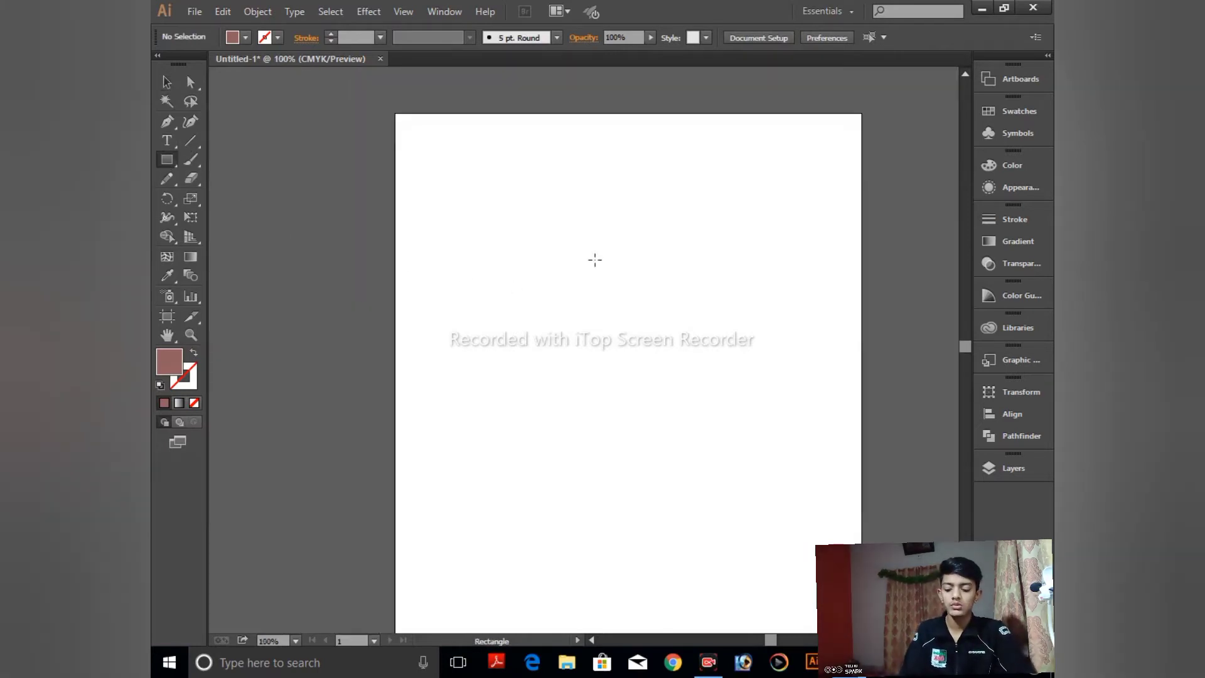
key(ctrl+0)
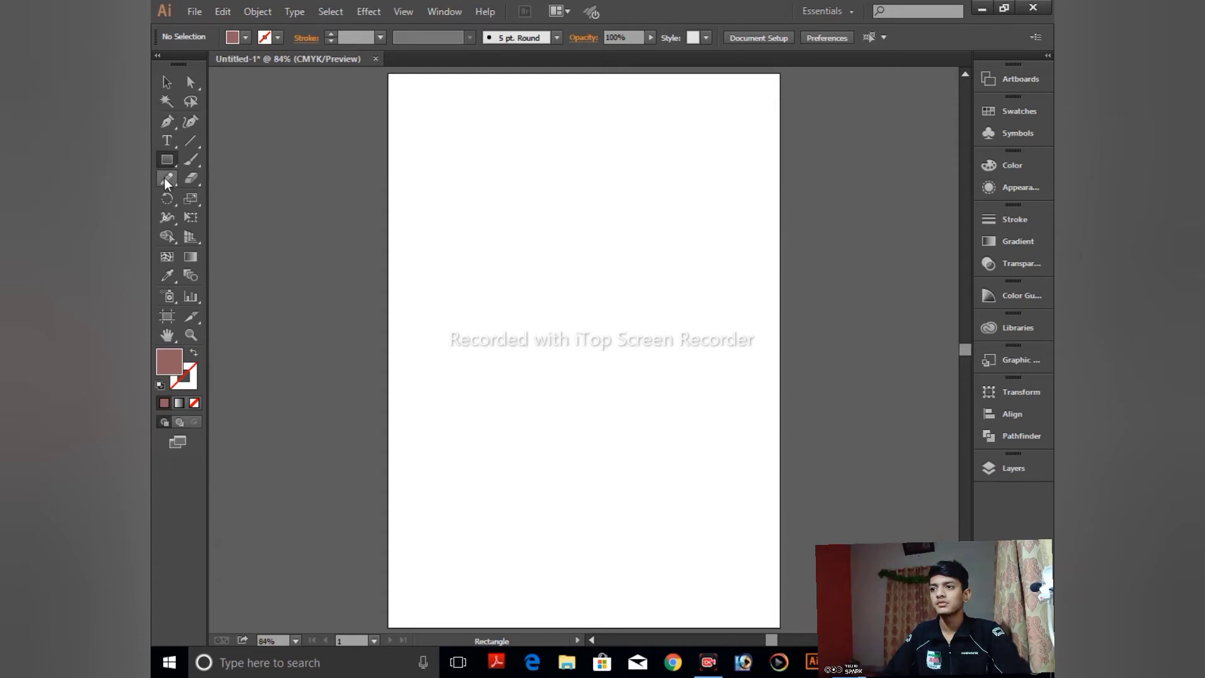
click(168, 141)
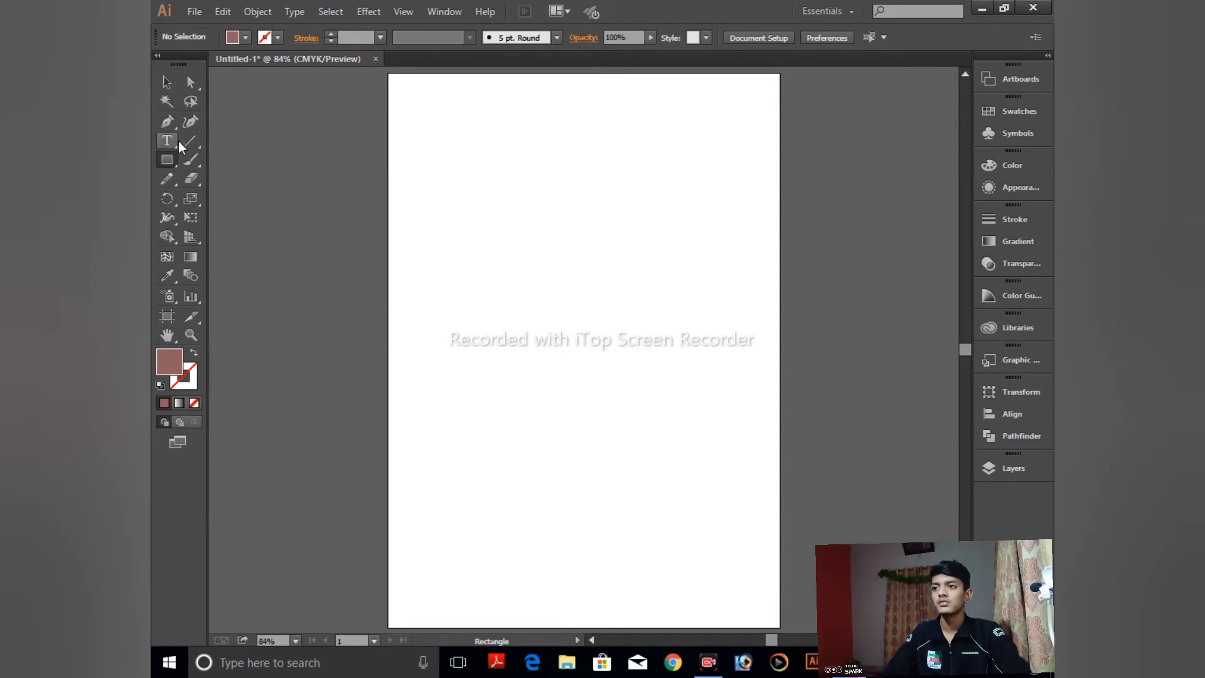
click(472, 251)
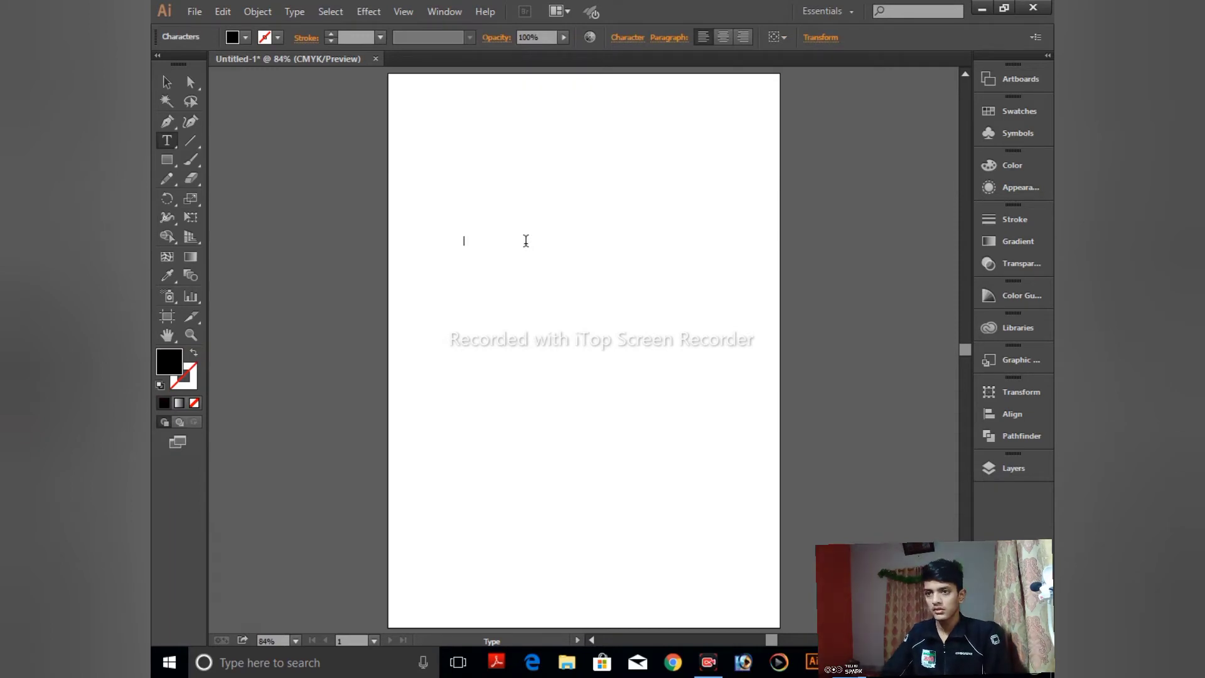
text(sha)
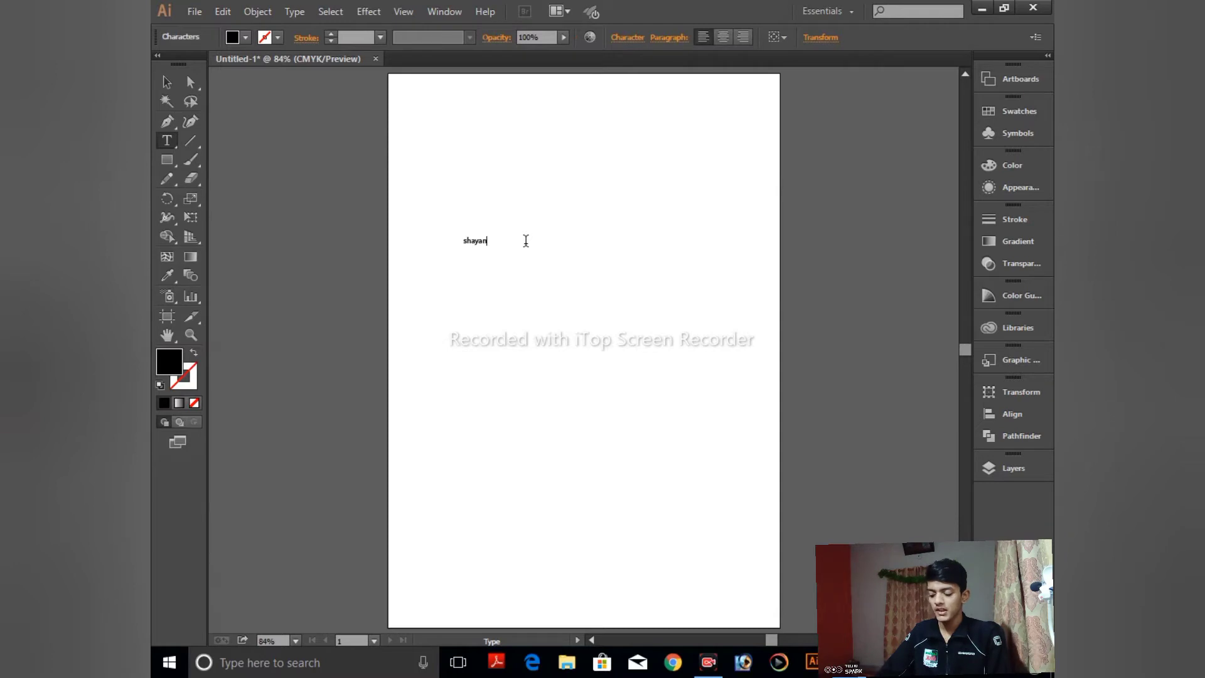
text(yan)
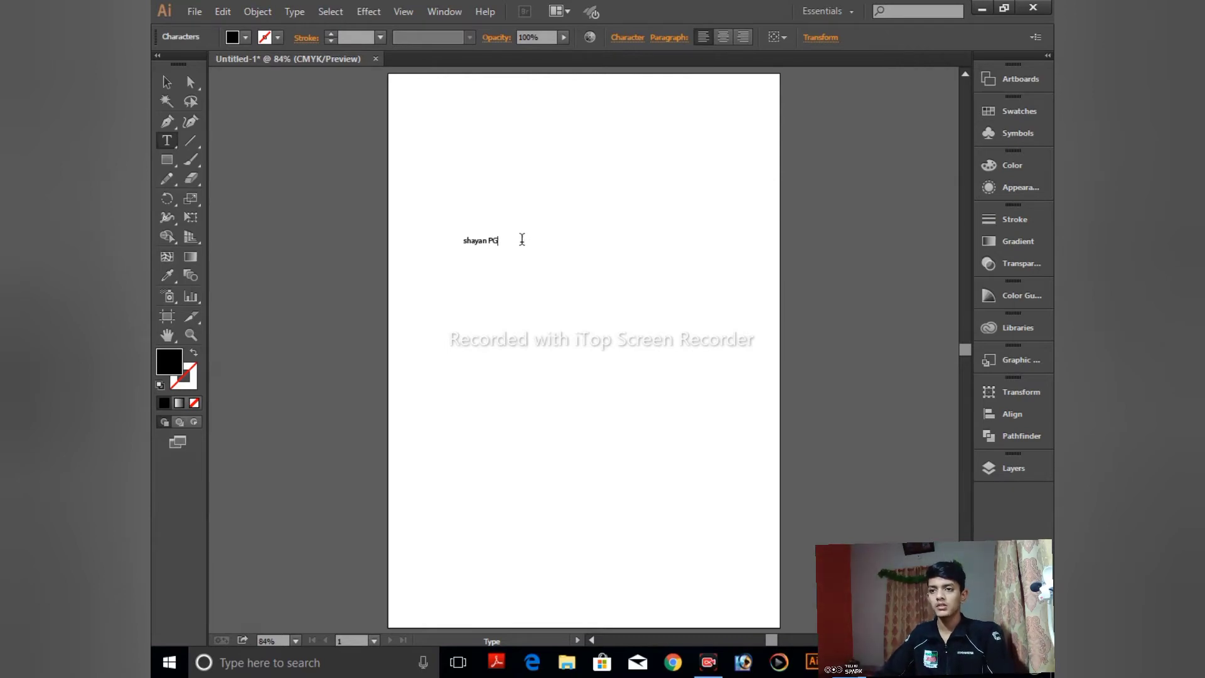
Change the whole text's font to Modern No. 20, leaving its tracking at 0.
drag(500, 241, 439, 253)
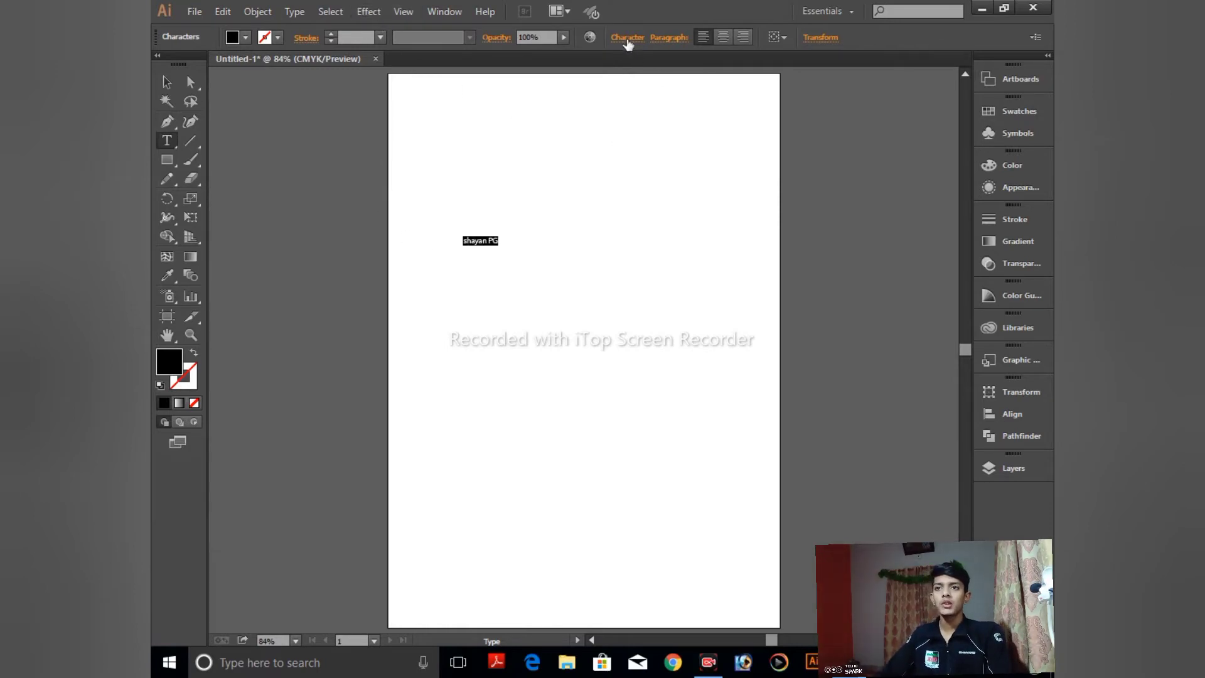
click(627, 37)
click(631, 89)
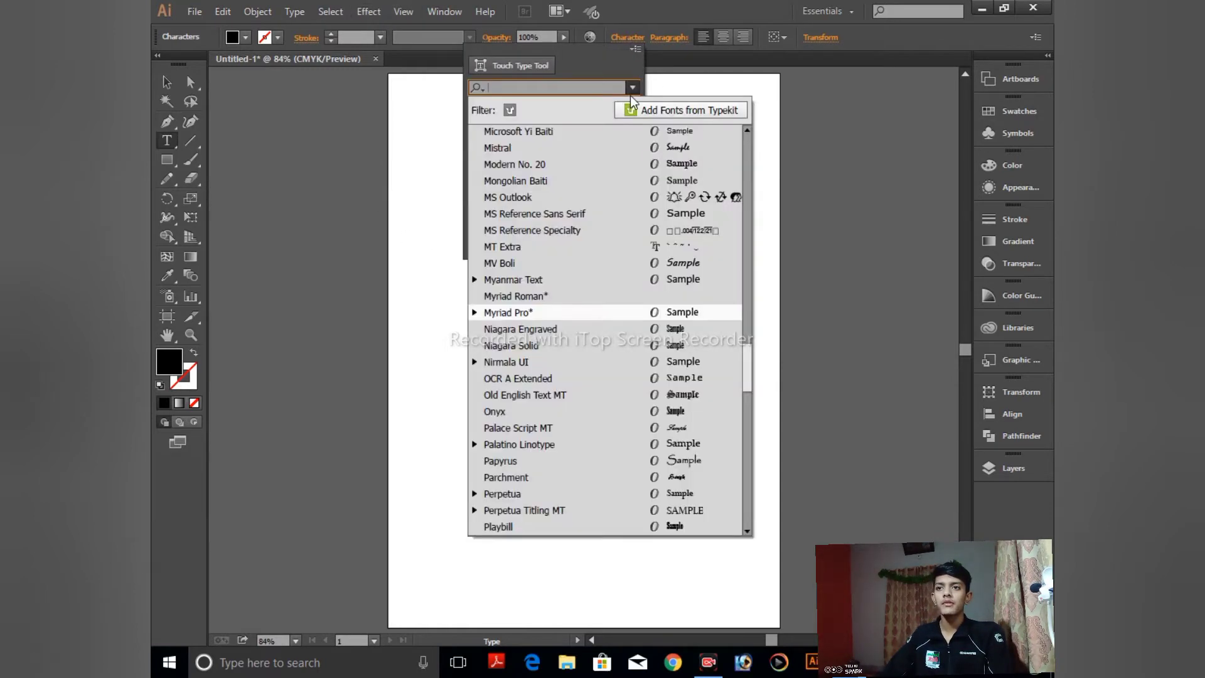
click(664, 161)
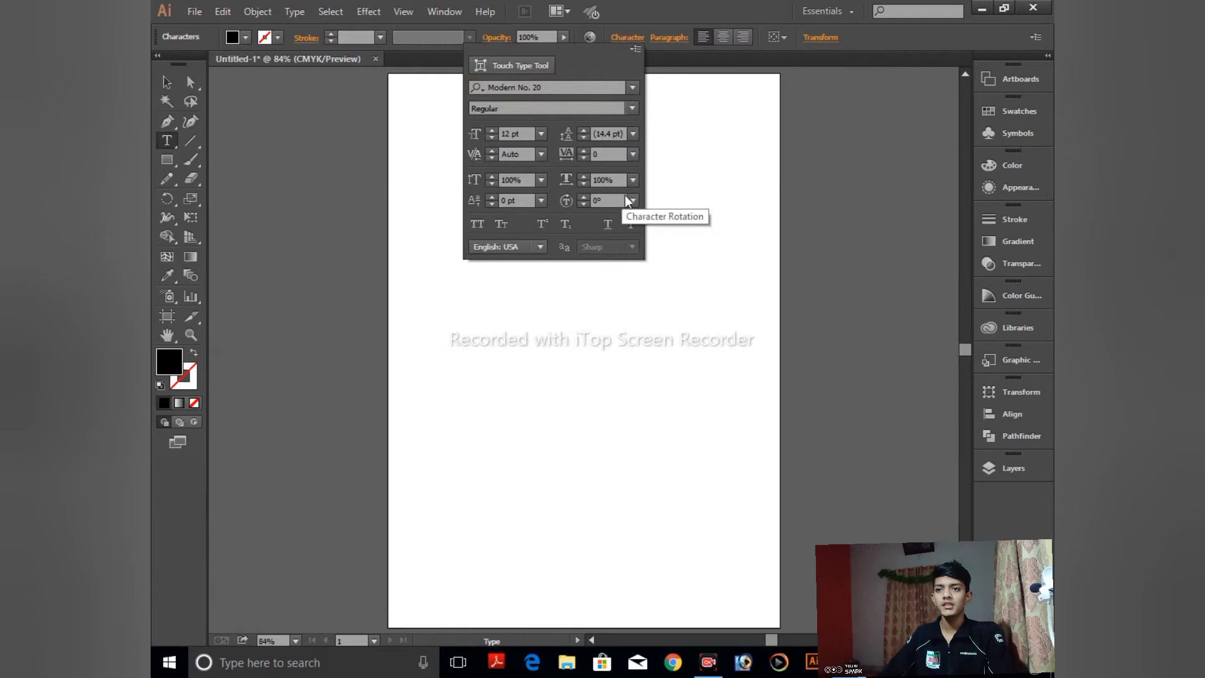
click(633, 154)
click(653, 223)
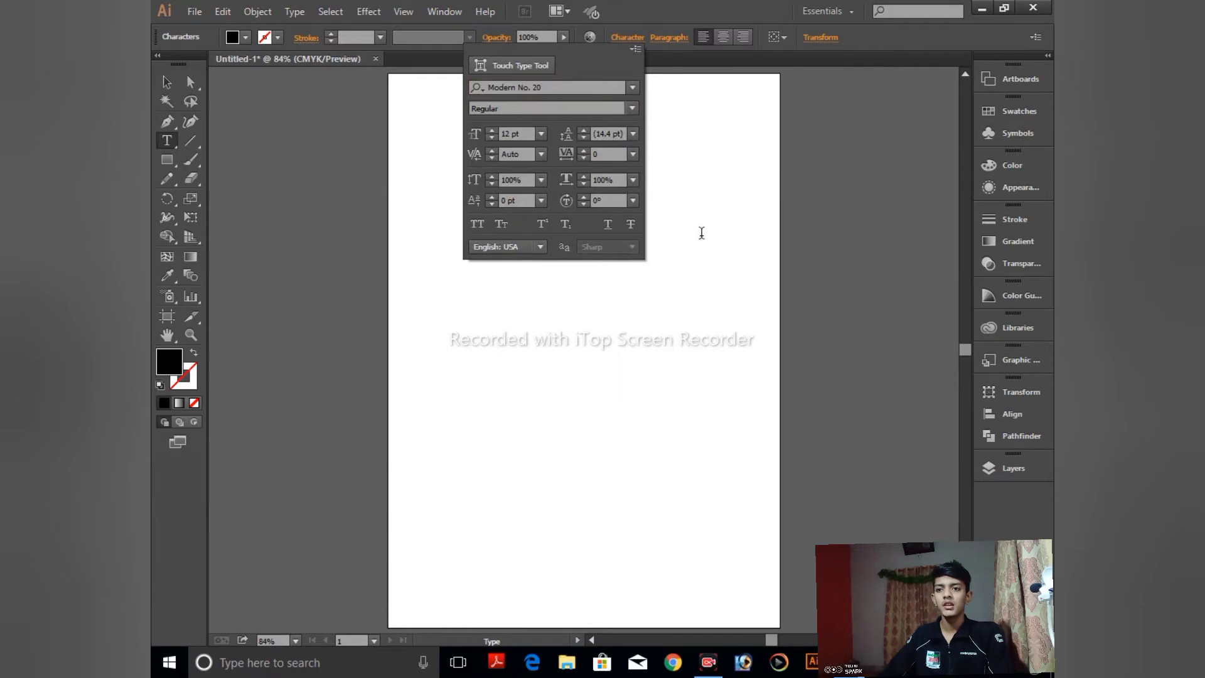
Enlarge the text proportionally to slightly more than half the artboard's width and deselect it.
key(Escape)
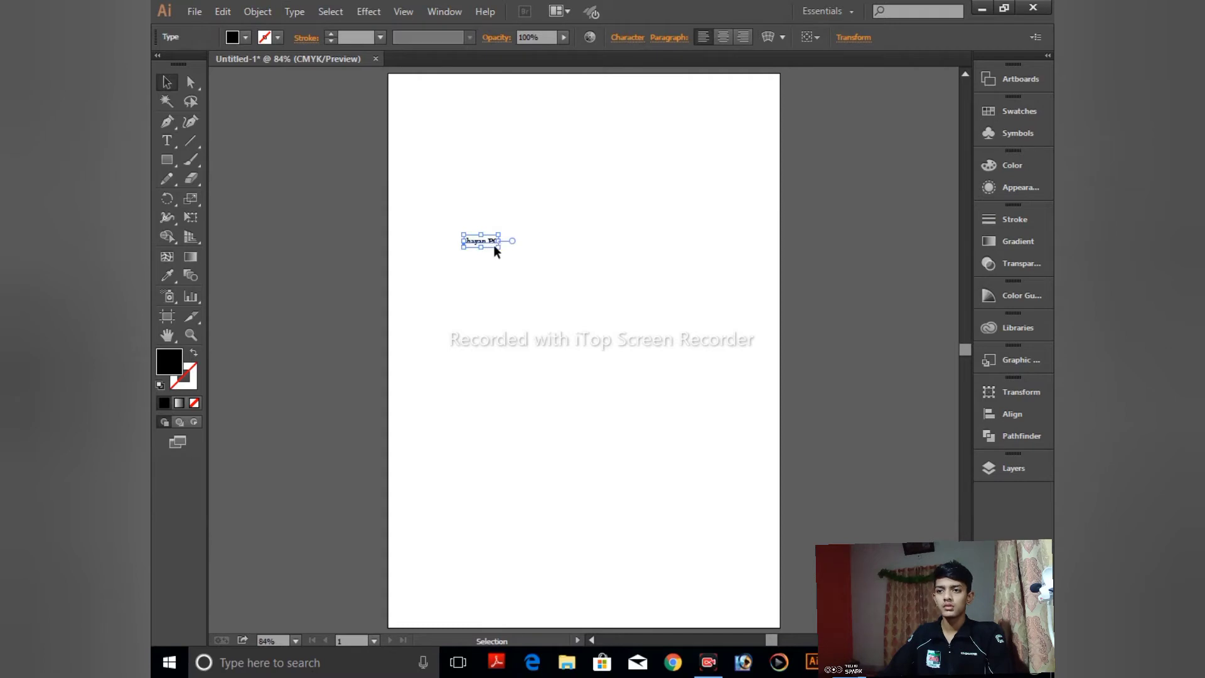
drag(497, 244, 681, 409)
click(657, 392)
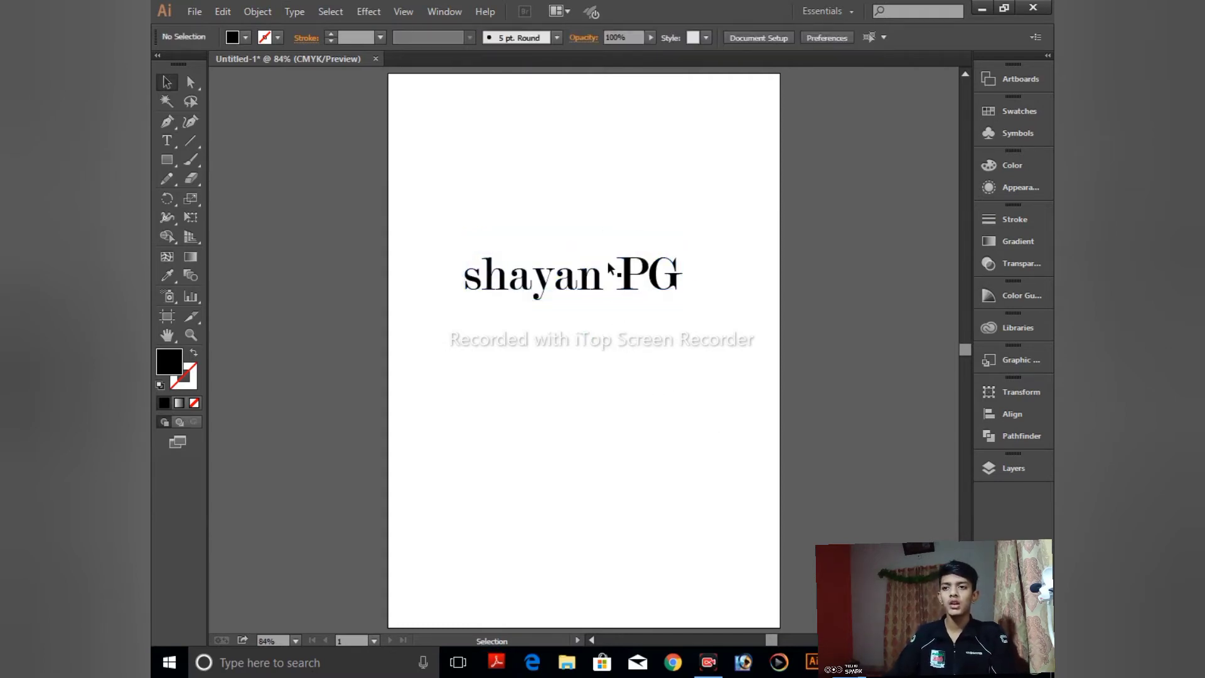
Change the whole text's font to Magneto Bold.
drag(489, 232, 564, 306)
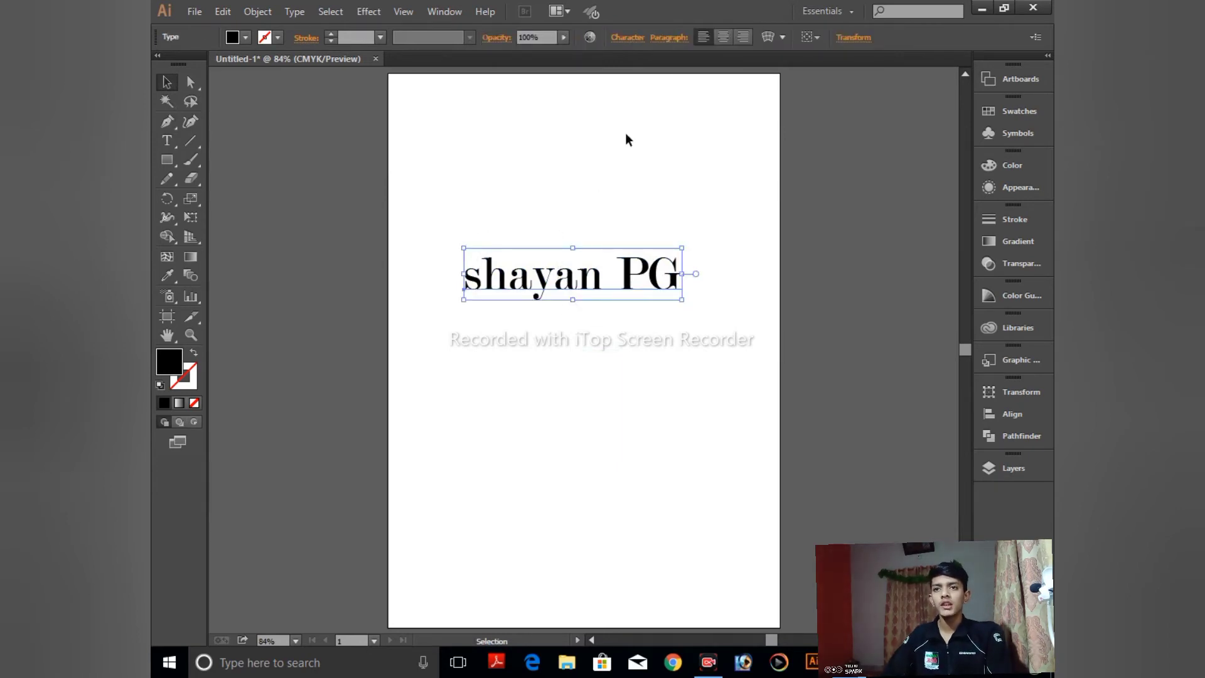
click(628, 39)
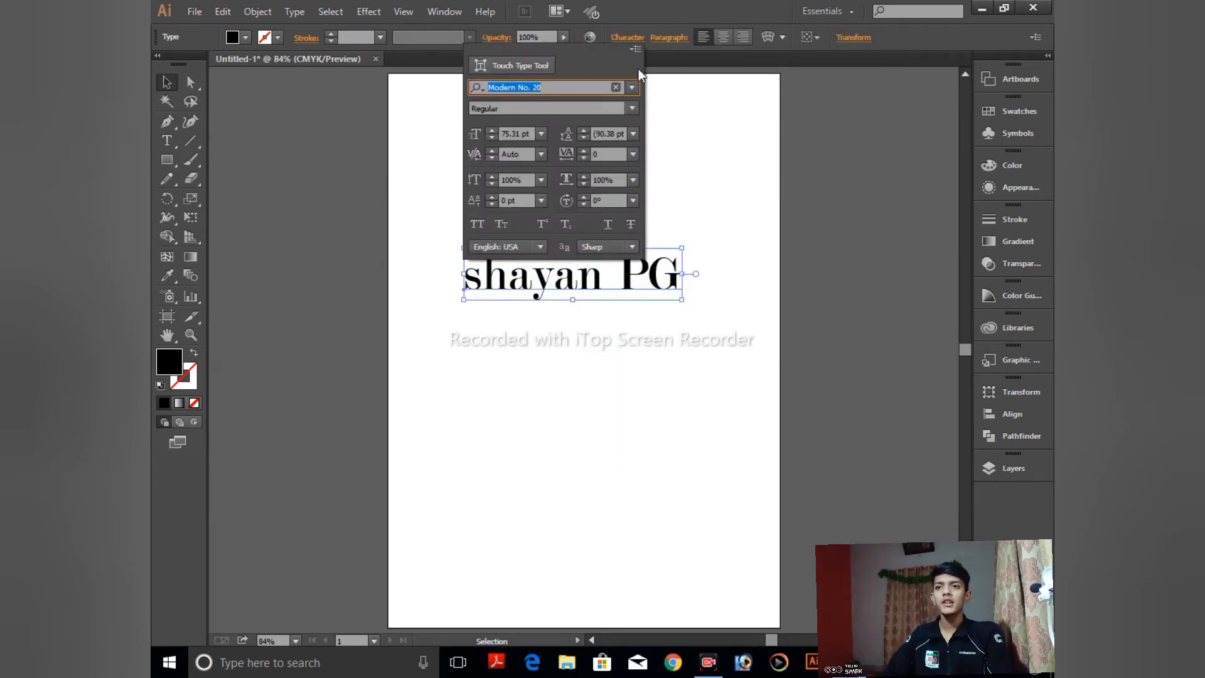
click(633, 87)
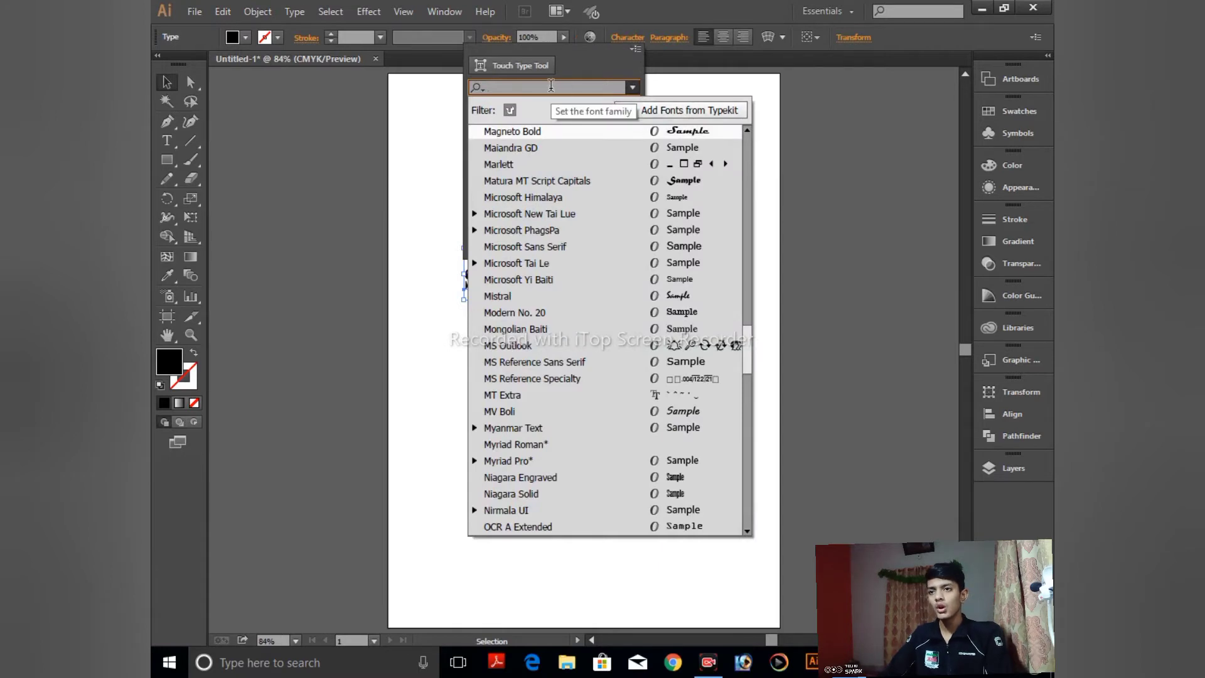
click(559, 131)
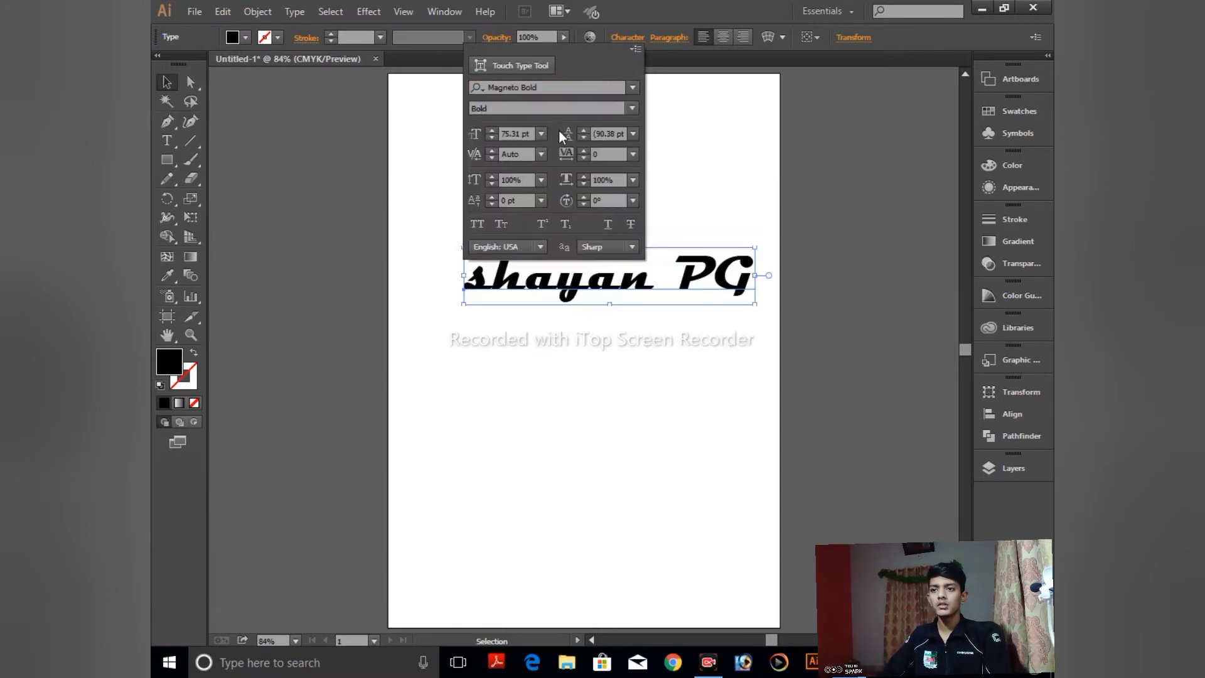
click(639, 403)
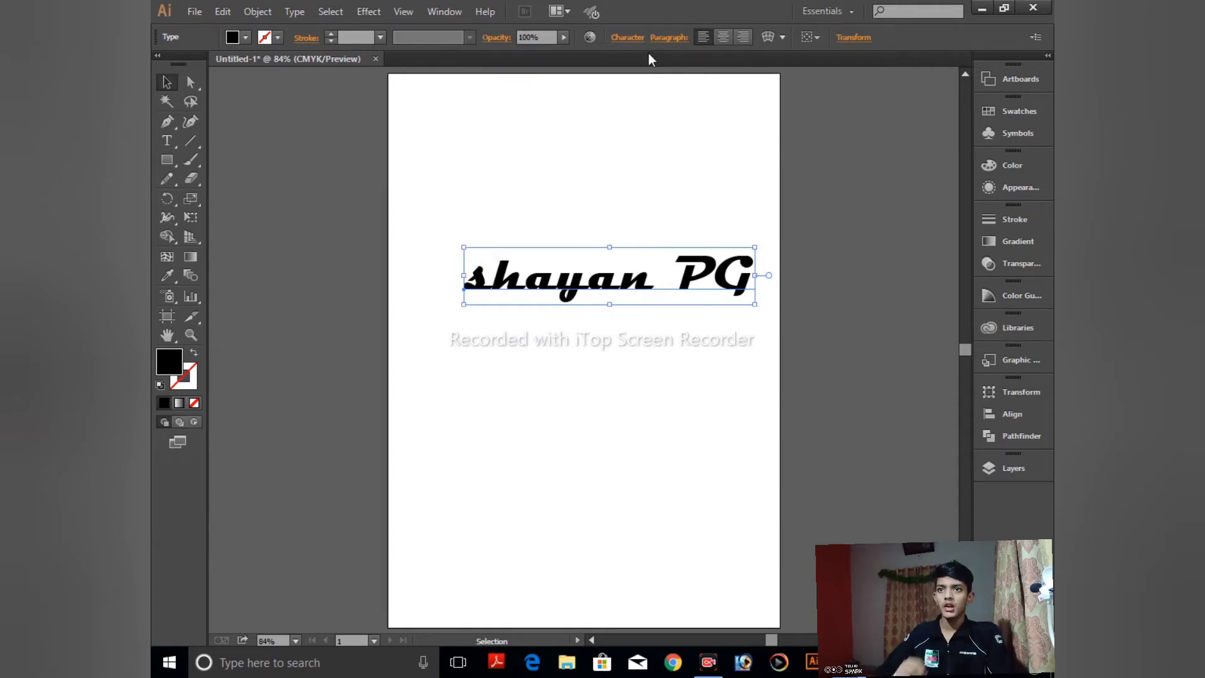
Search the font list for "BL" and set the whole text's font to Arial Black.
click(629, 39)
click(631, 88)
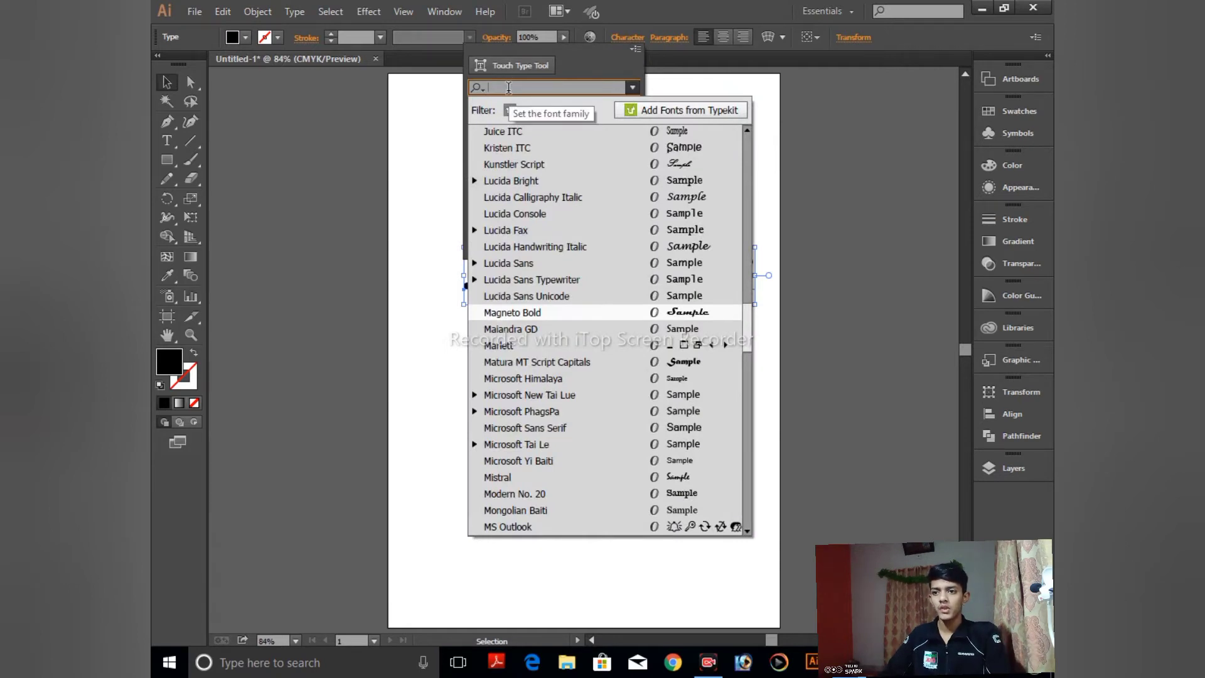
text(BLO)
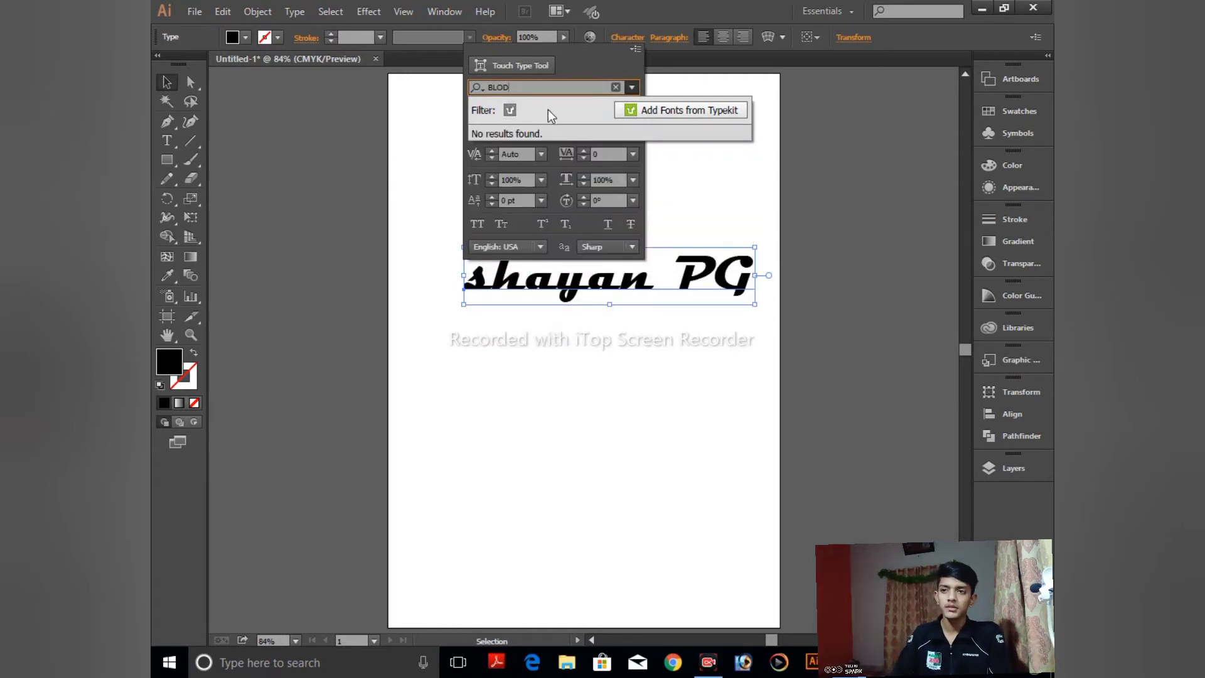
key(BackSpace)
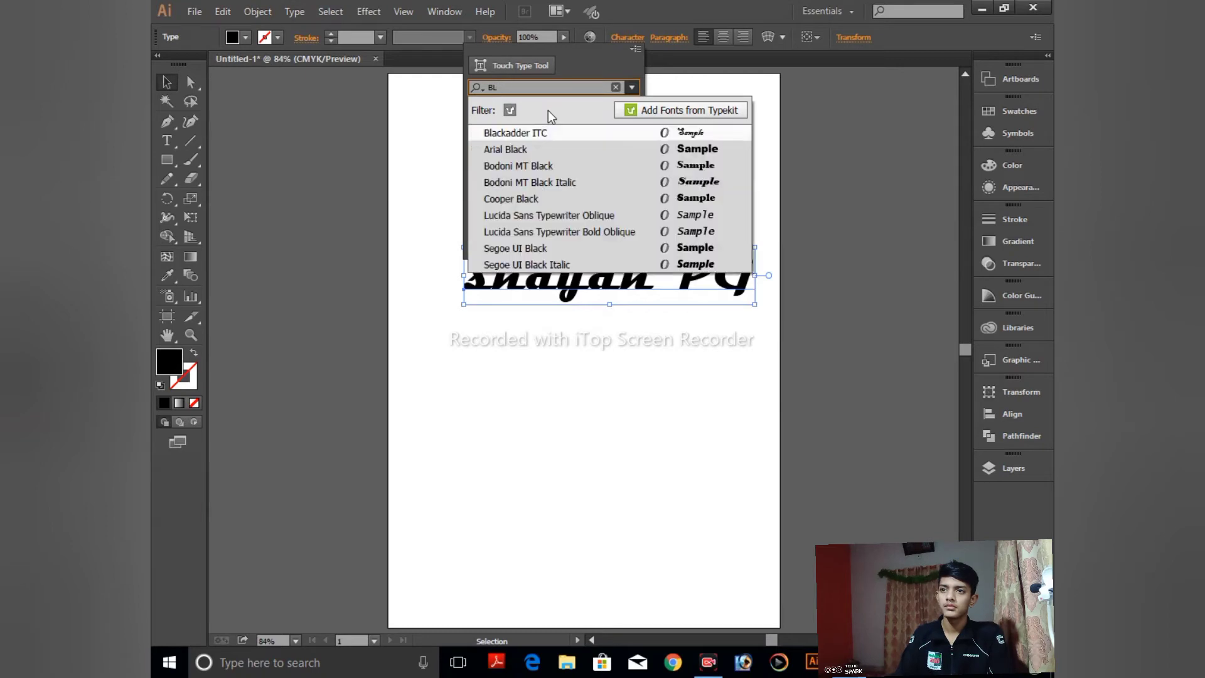
click(543, 157)
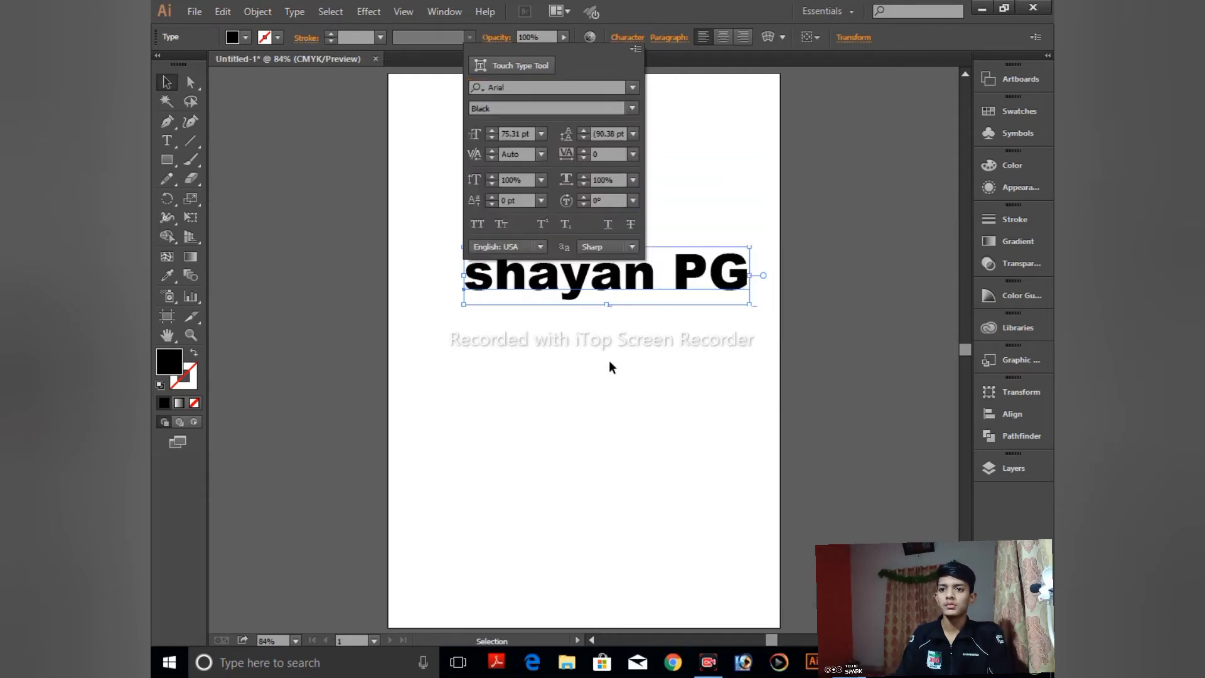
click(602, 323)
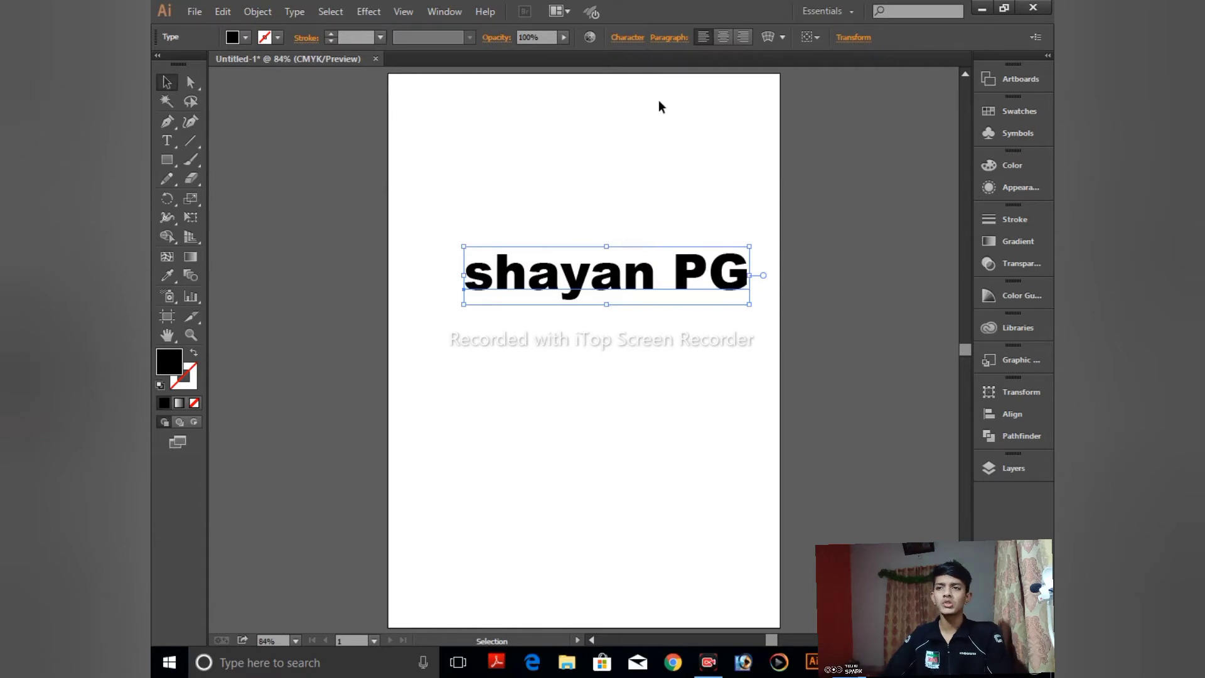
Select the text object and convert it to outlines.
click(380, 11)
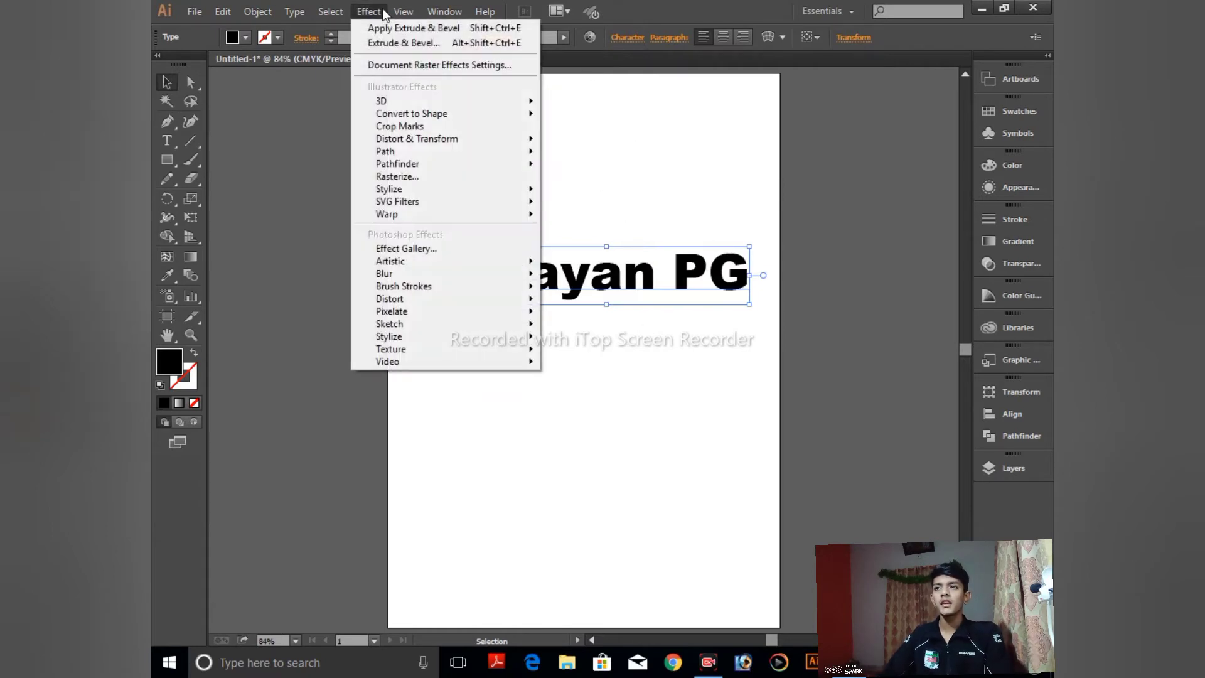
click(585, 137)
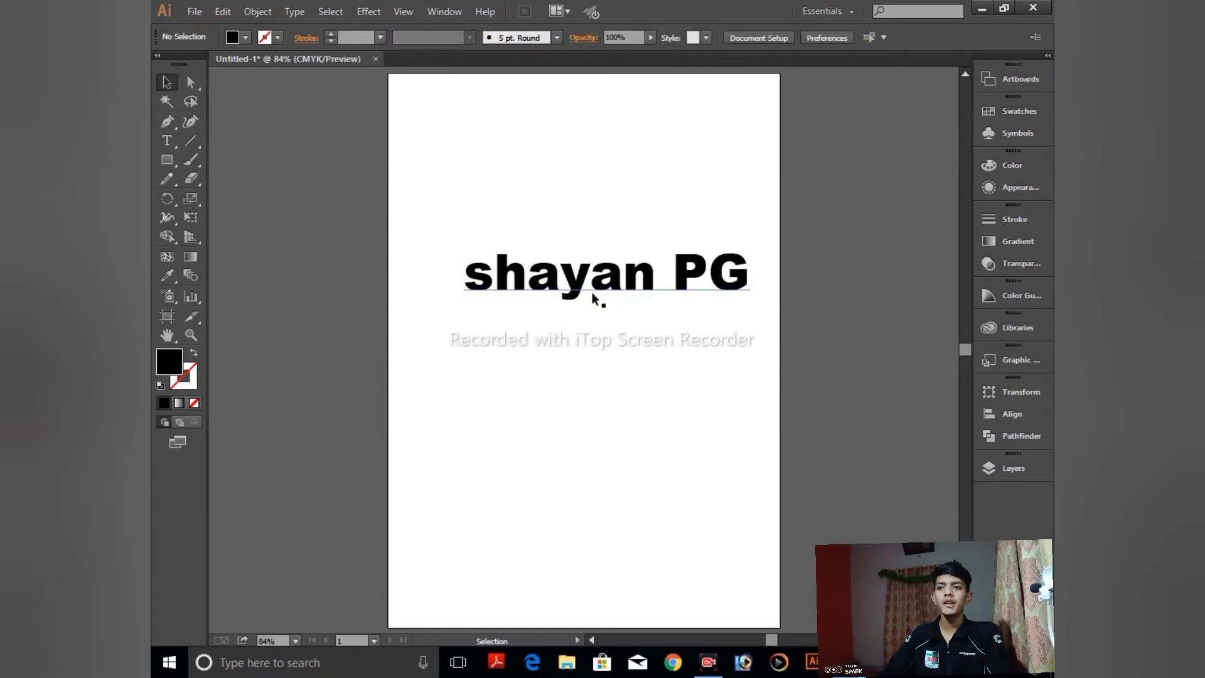
right_click(585, 276)
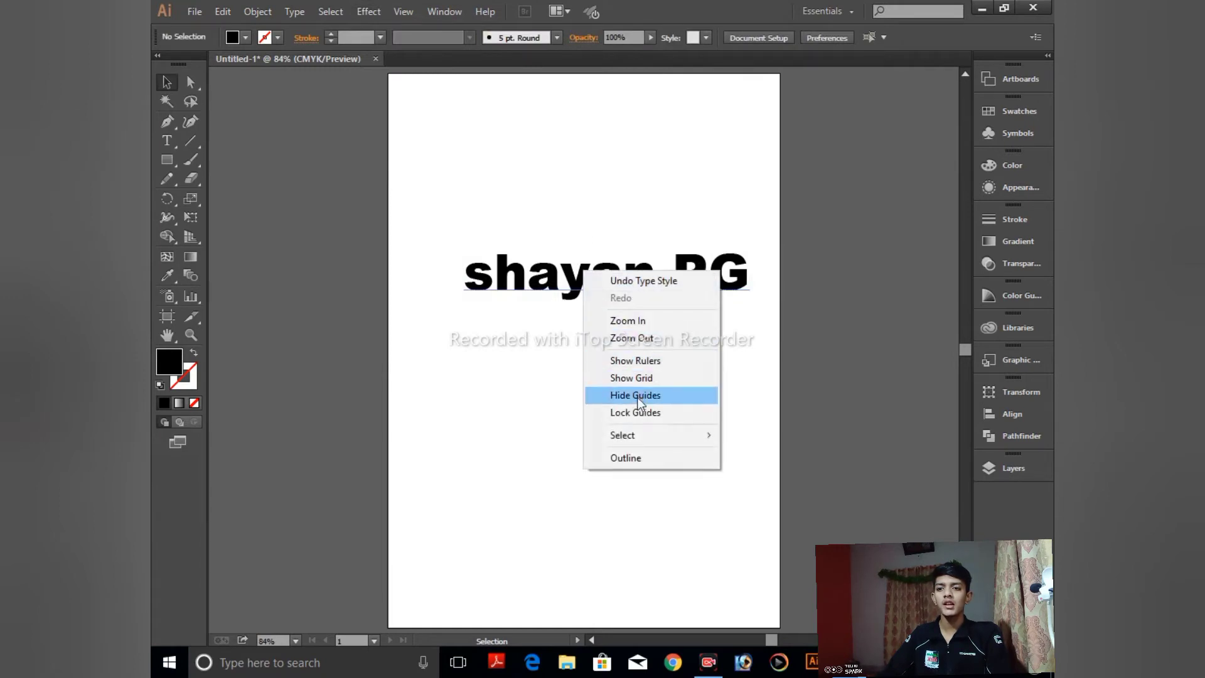
drag(453, 218, 556, 277)
right_click(556, 277)
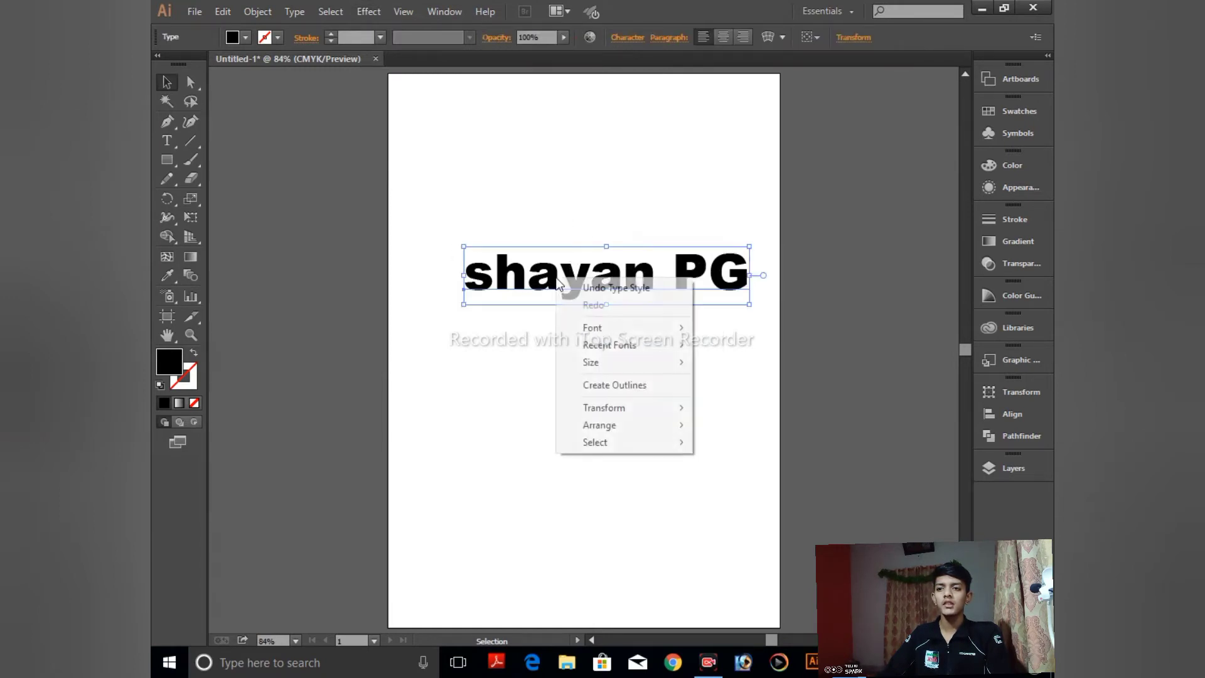
click(630, 391)
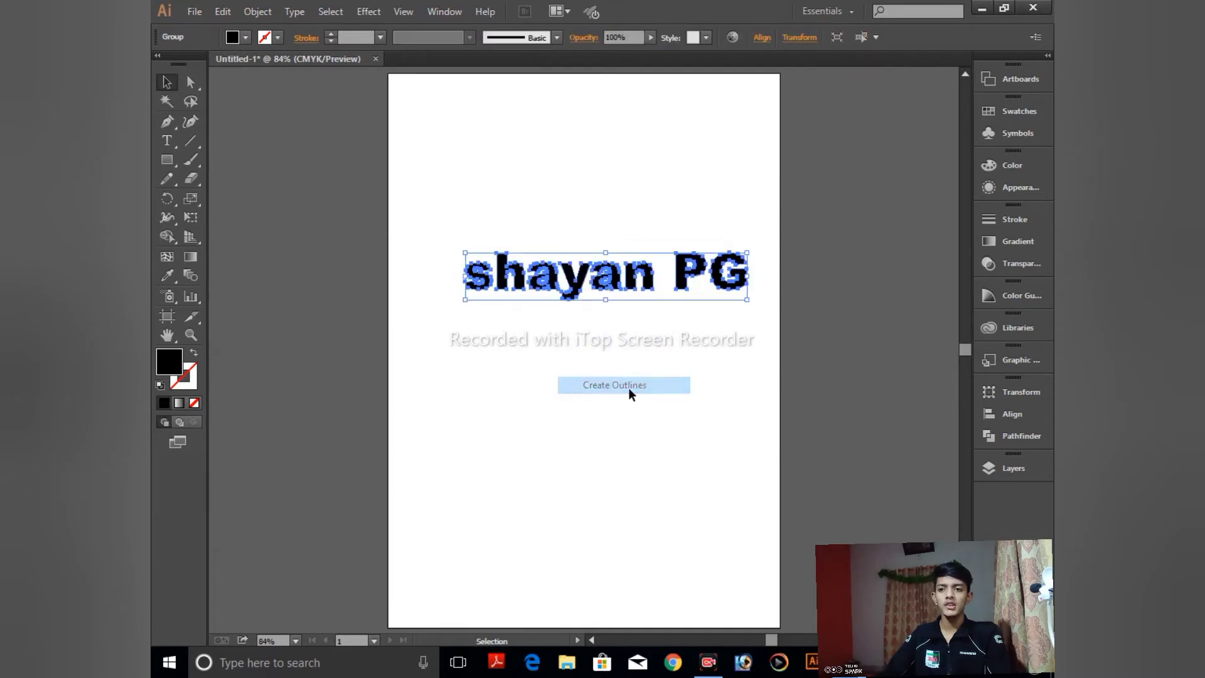
Start a 3D Extrude & Bevel effect on the whole outlined text, with the preview on and the options dialog moved off the text.
click(596, 241)
drag(546, 208, 706, 345)
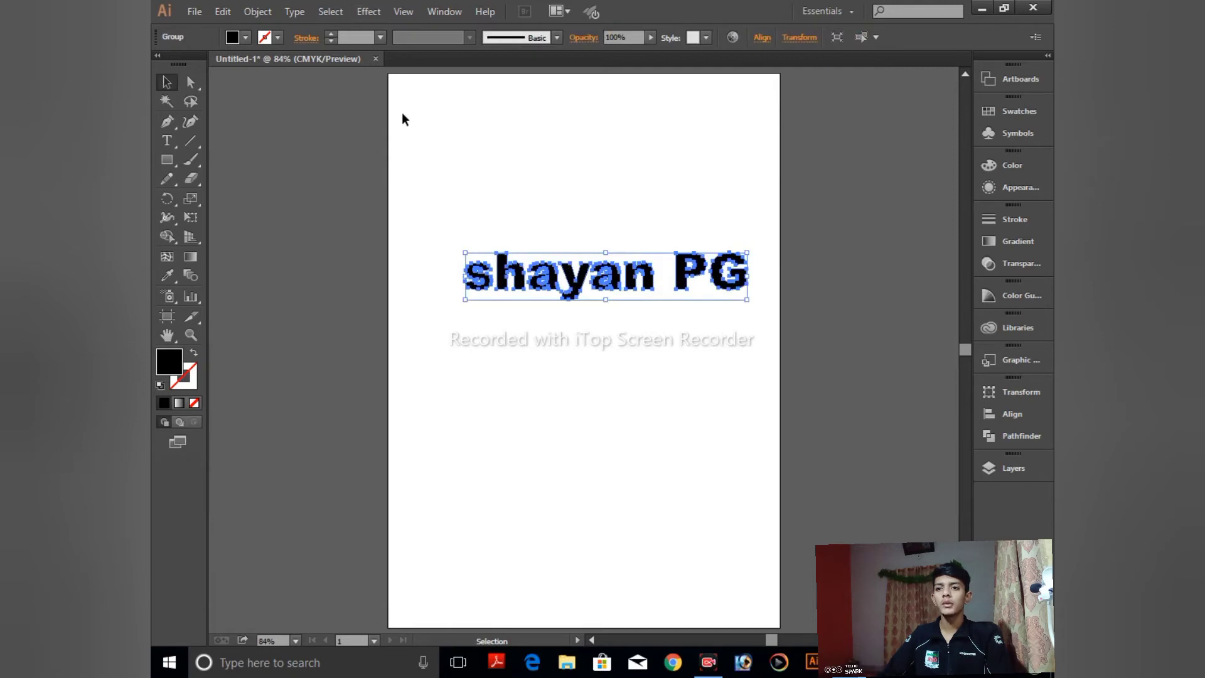
drag(416, 151, 785, 345)
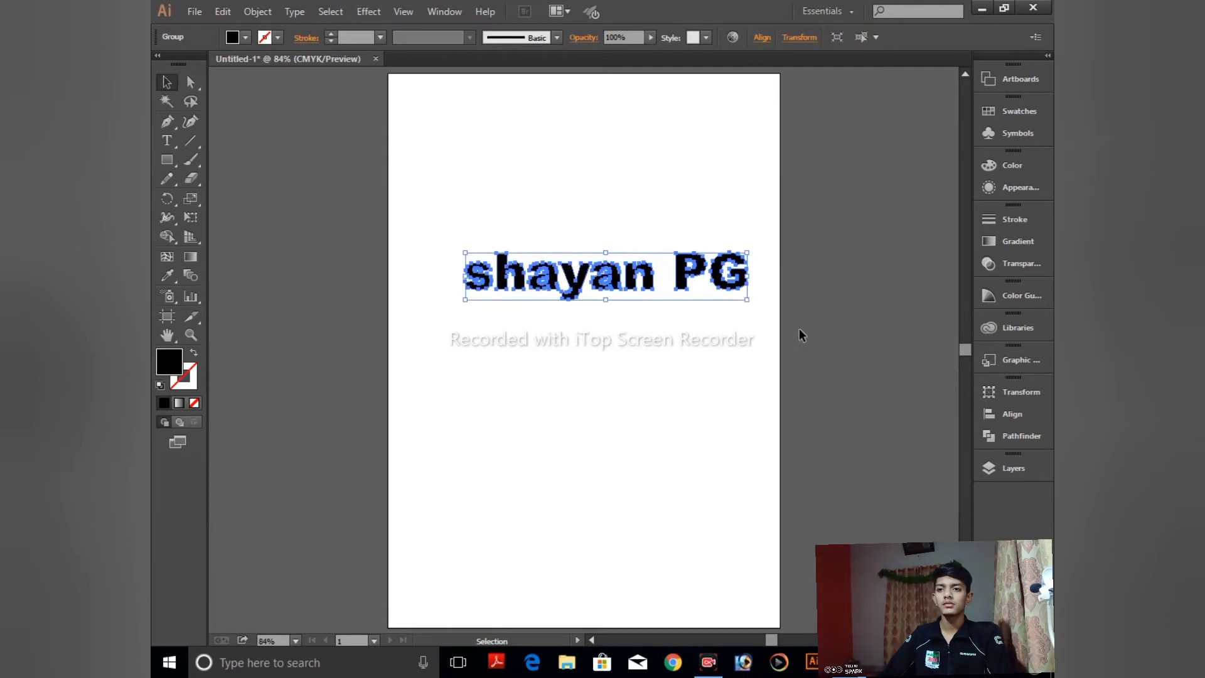
click(374, 14)
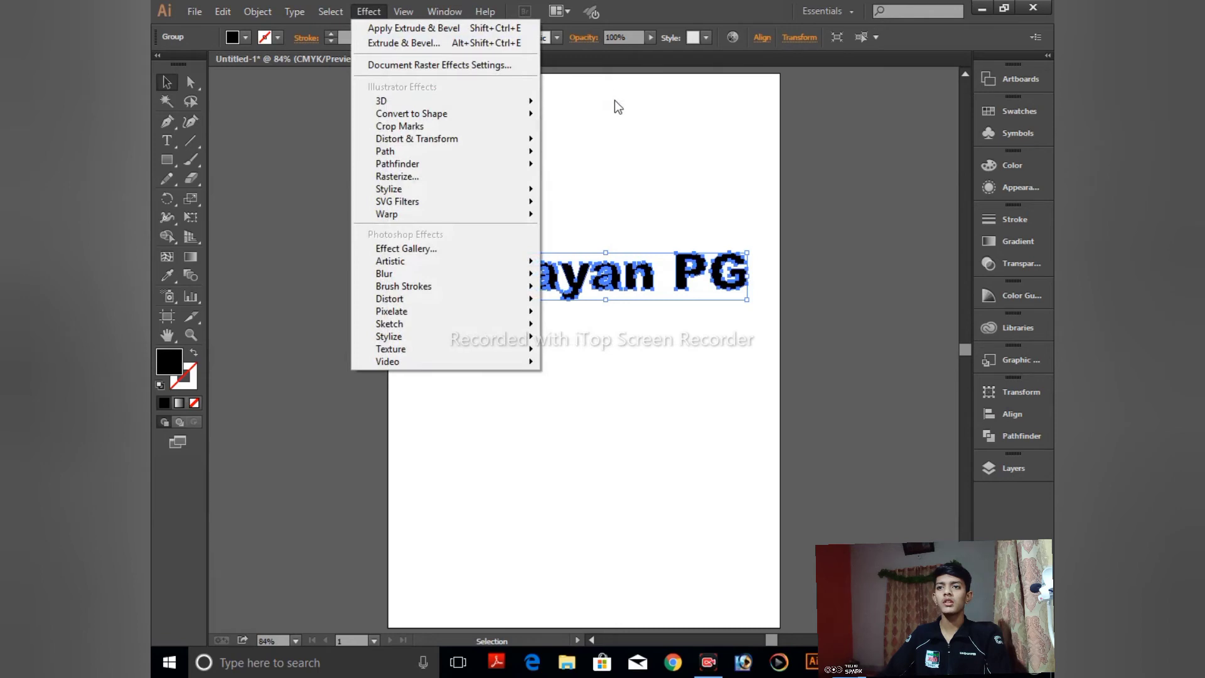
mouse_move(535, 102)
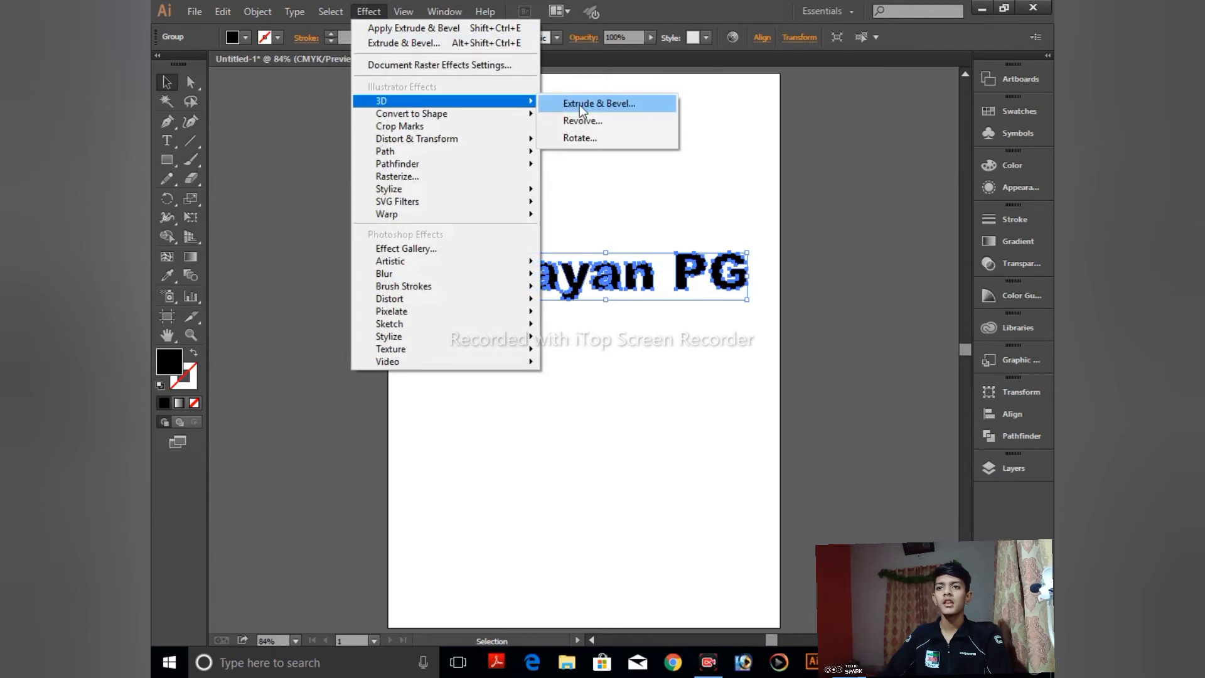
click(583, 106)
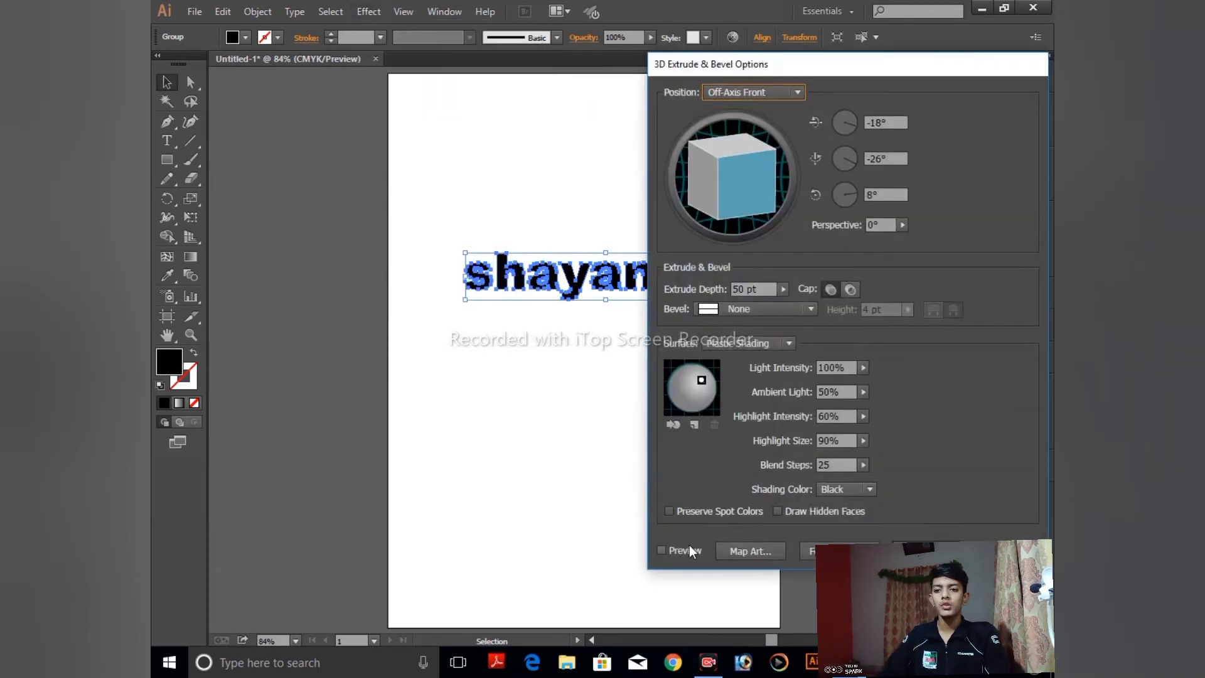
click(690, 549)
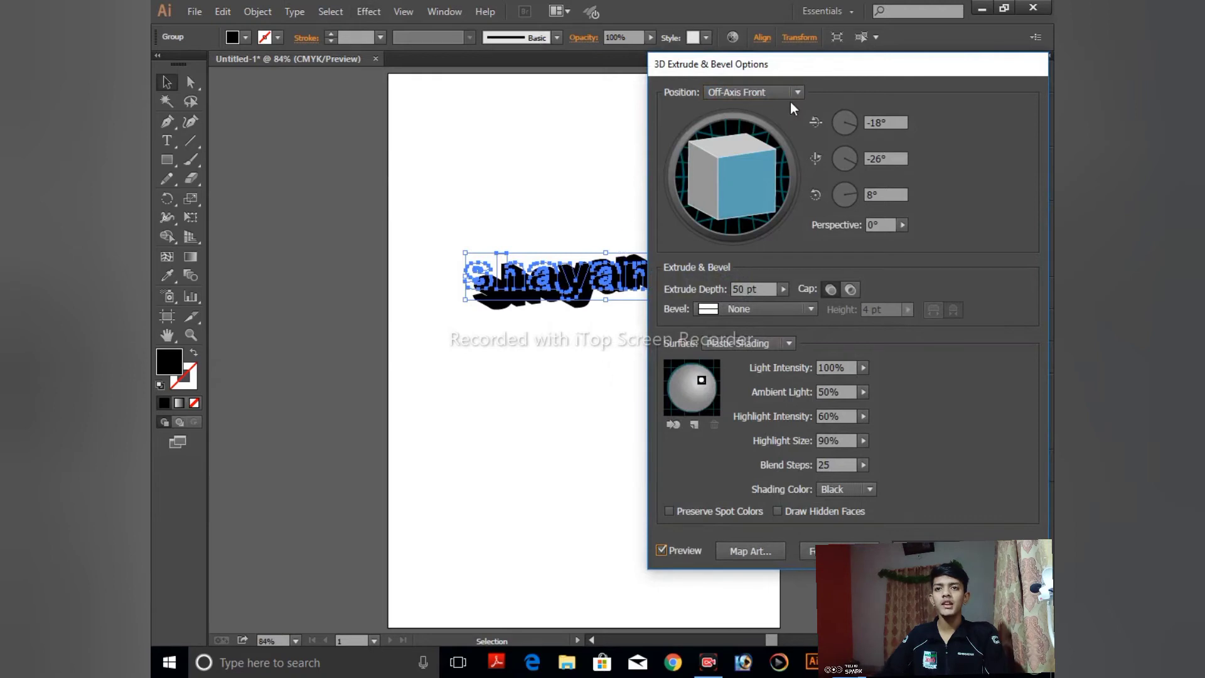
drag(816, 74, 847, 78)
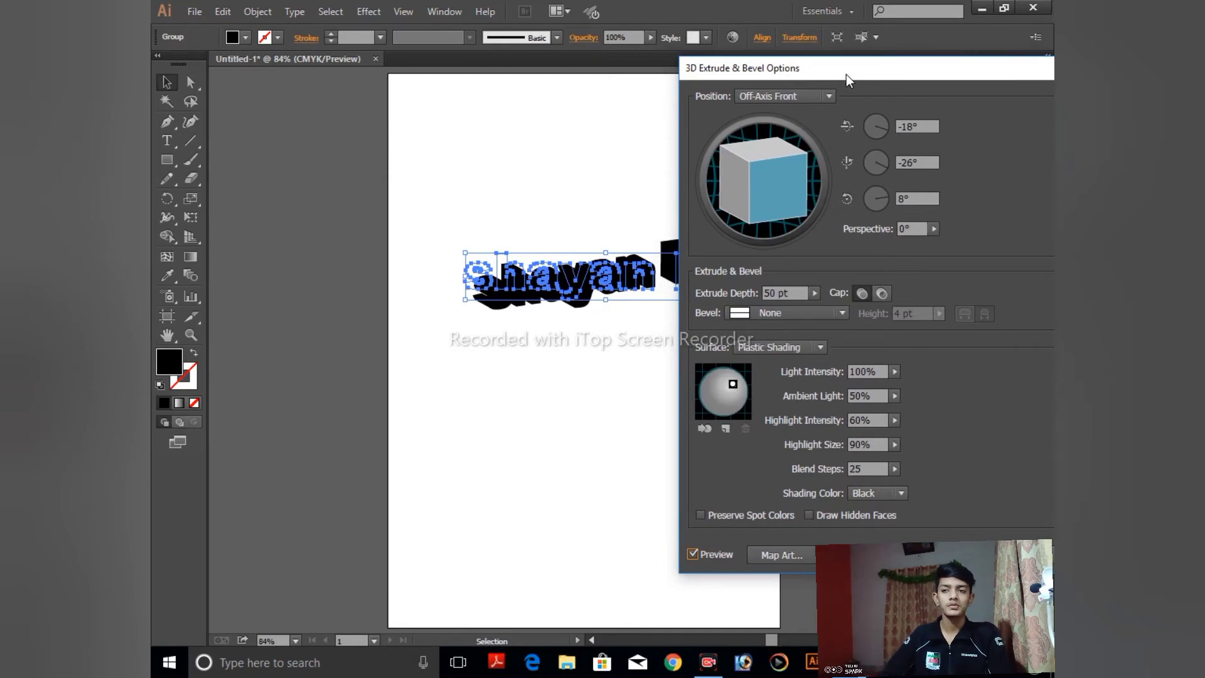
drag(848, 78, 848, 49)
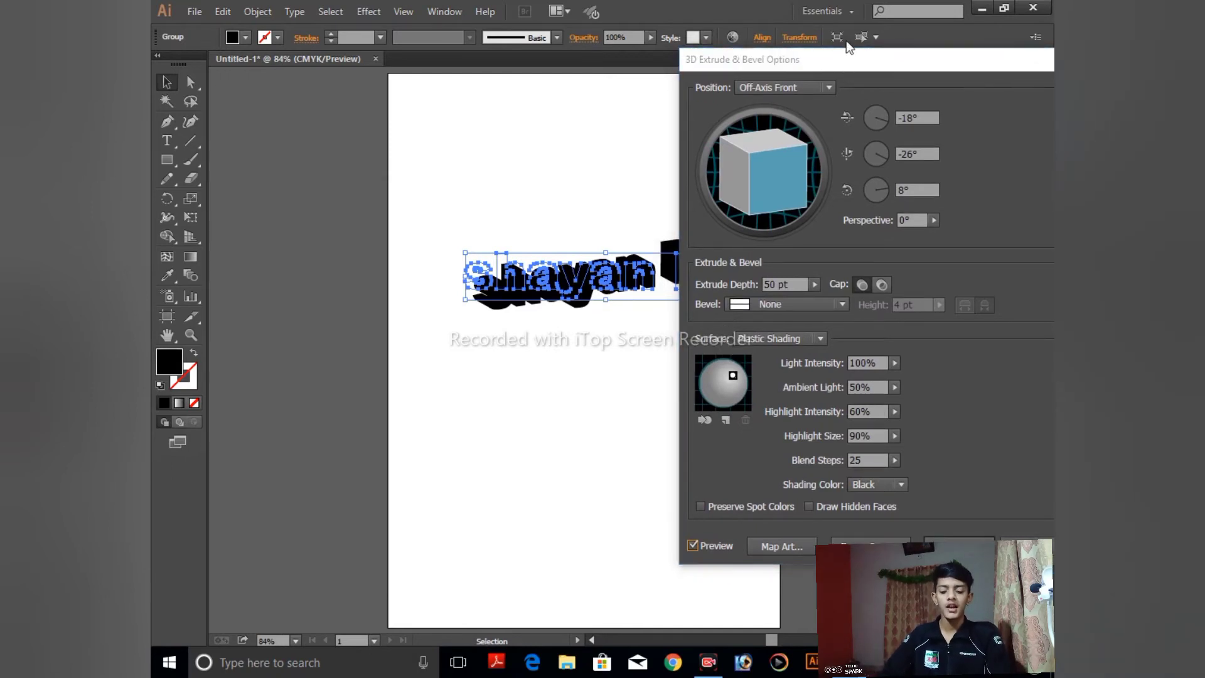
key(XF86AudioMute)
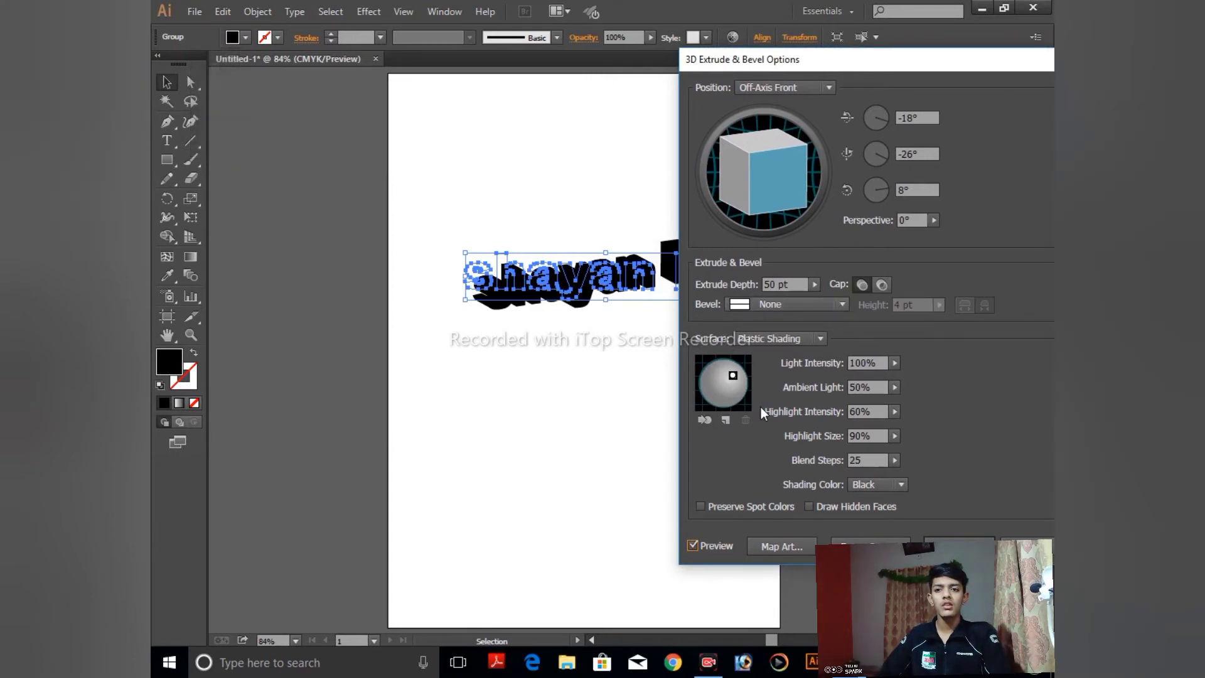
Shift the light to near the centre of the shading sphere and set the extrude depth to 0 pt.
drag(733, 375, 728, 383)
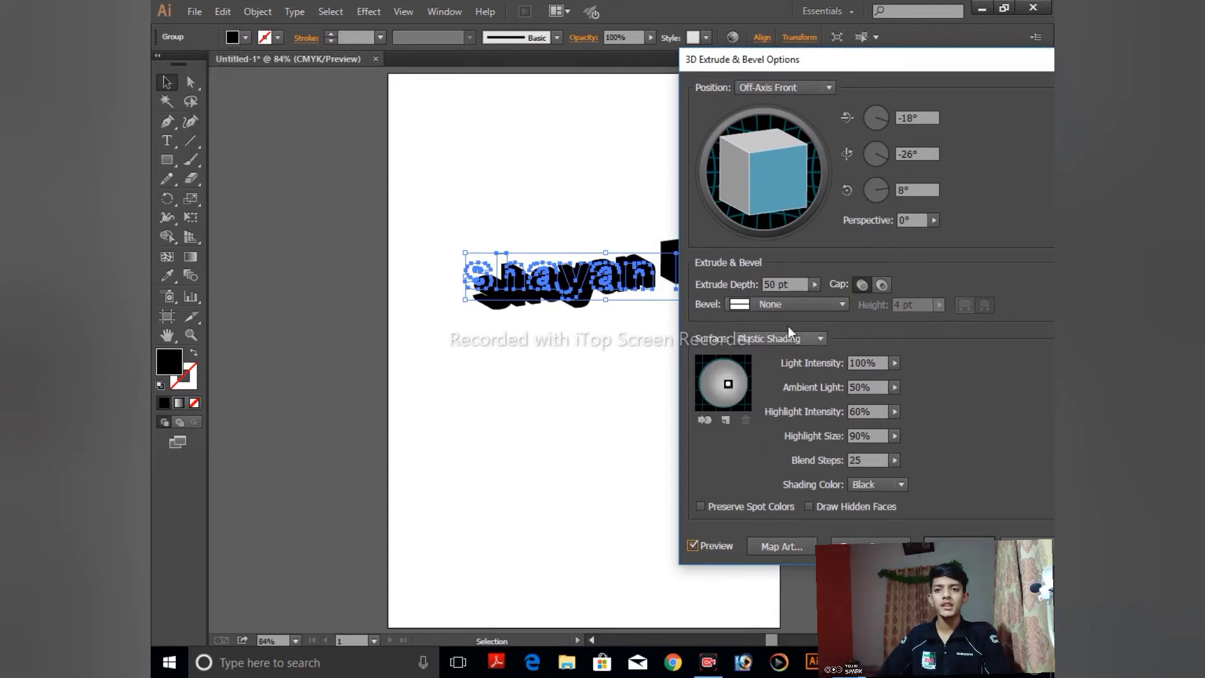
click(815, 285)
drag(750, 303, 733, 305)
Rotate the 3D text to -8°, -27° and 2°, and set its extrude depth to 24 pt with the bevel at None.
click(753, 164)
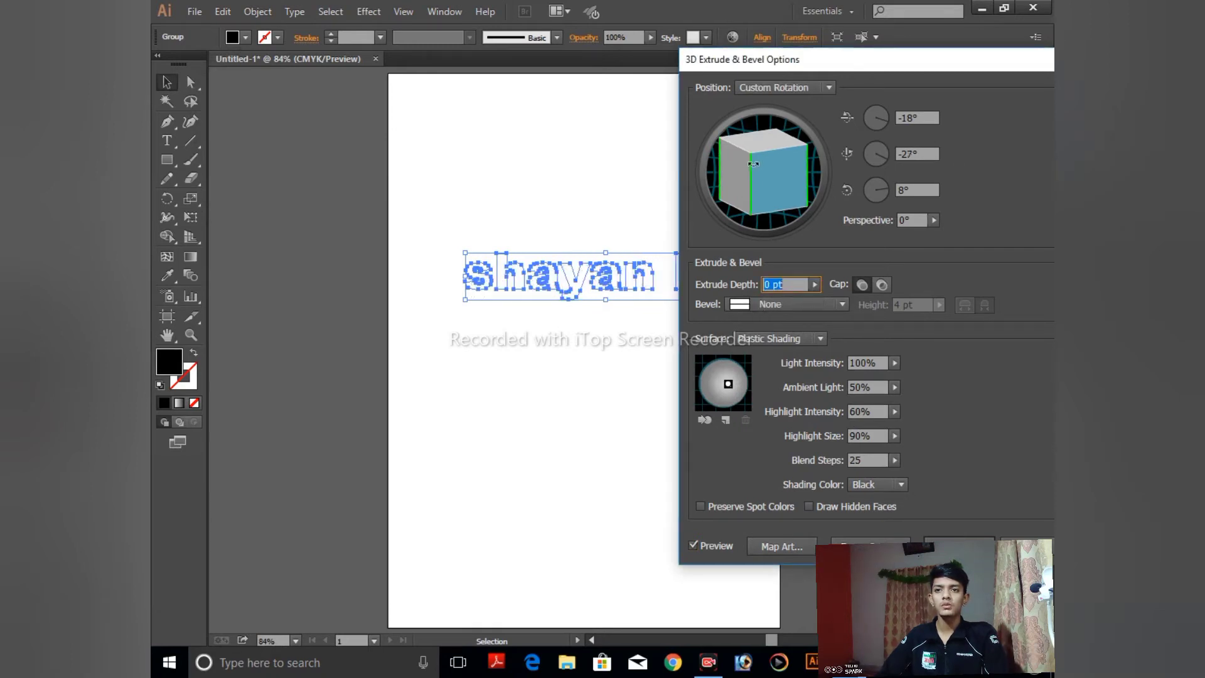
drag(745, 162, 748, 177)
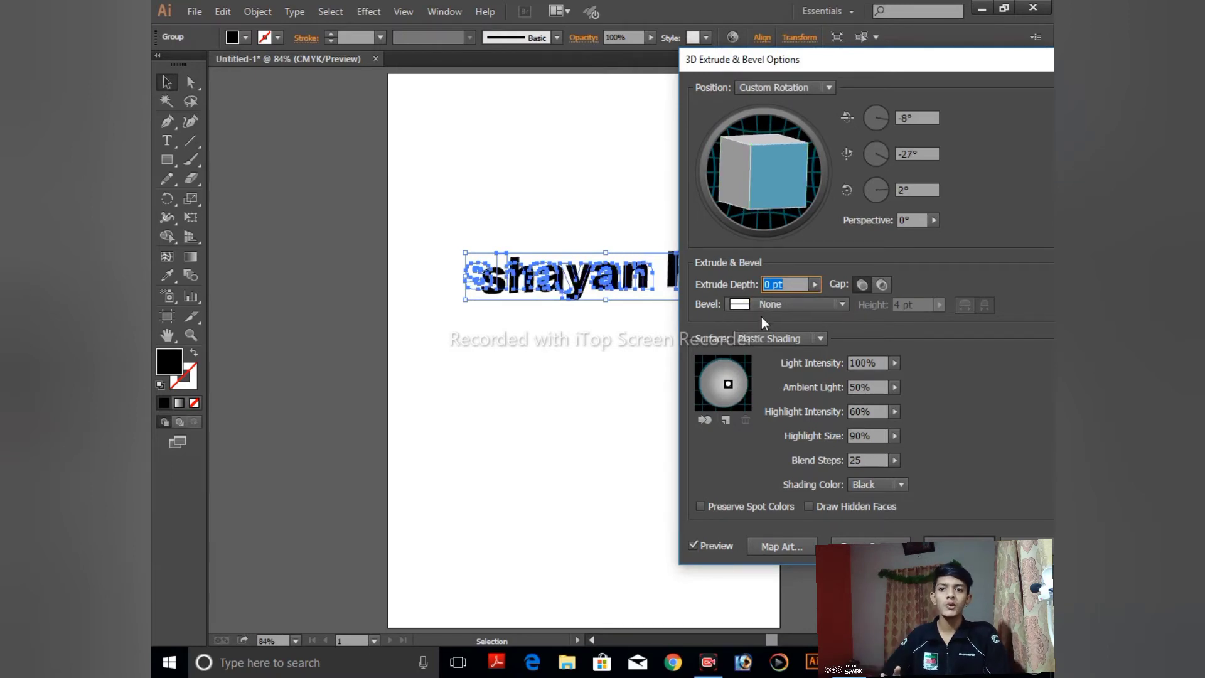
click(801, 305)
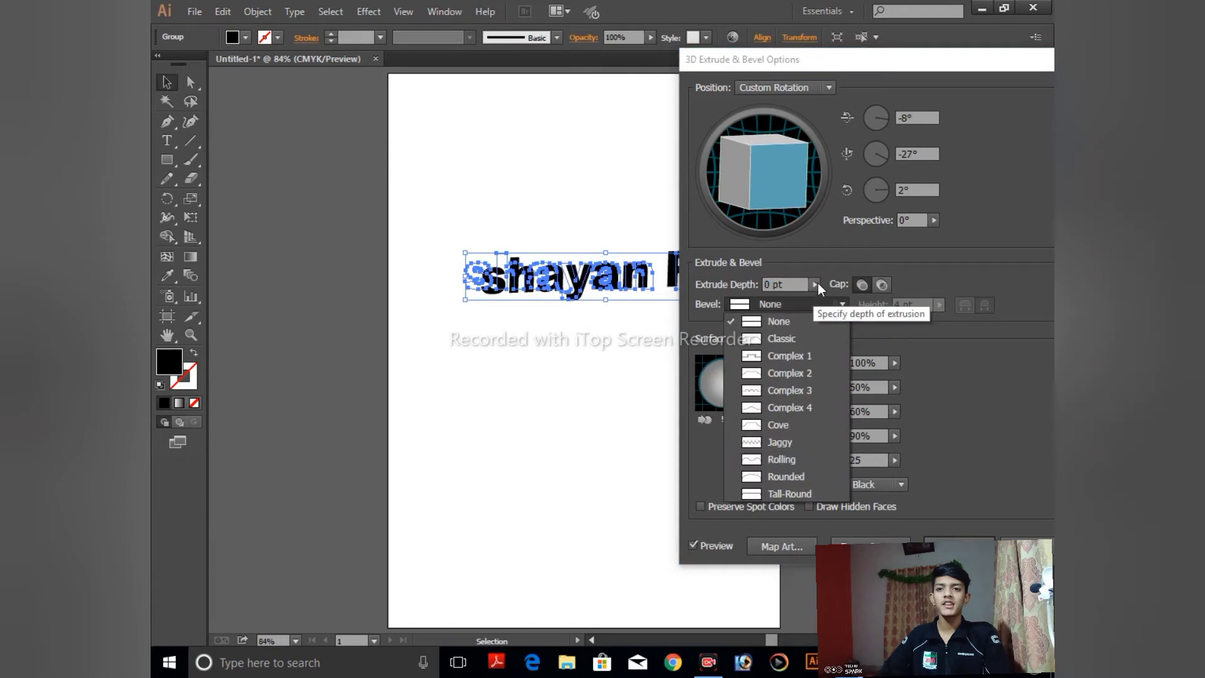
click(814, 284)
drag(745, 297, 746, 305)
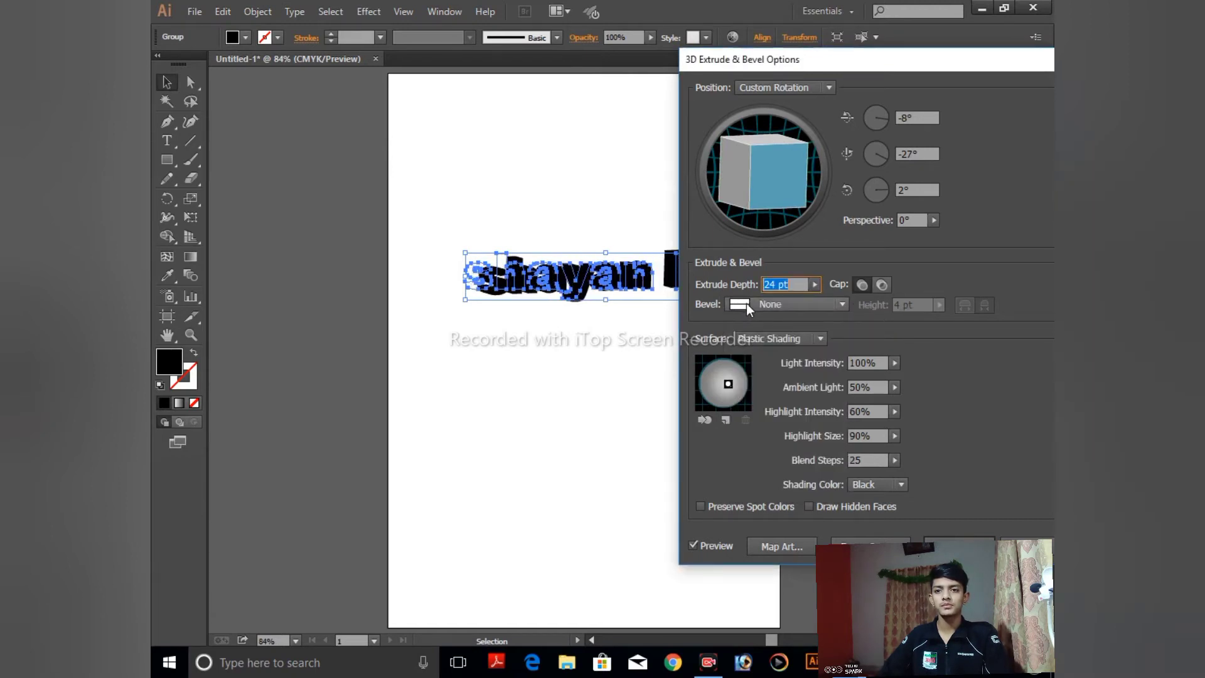
click(772, 304)
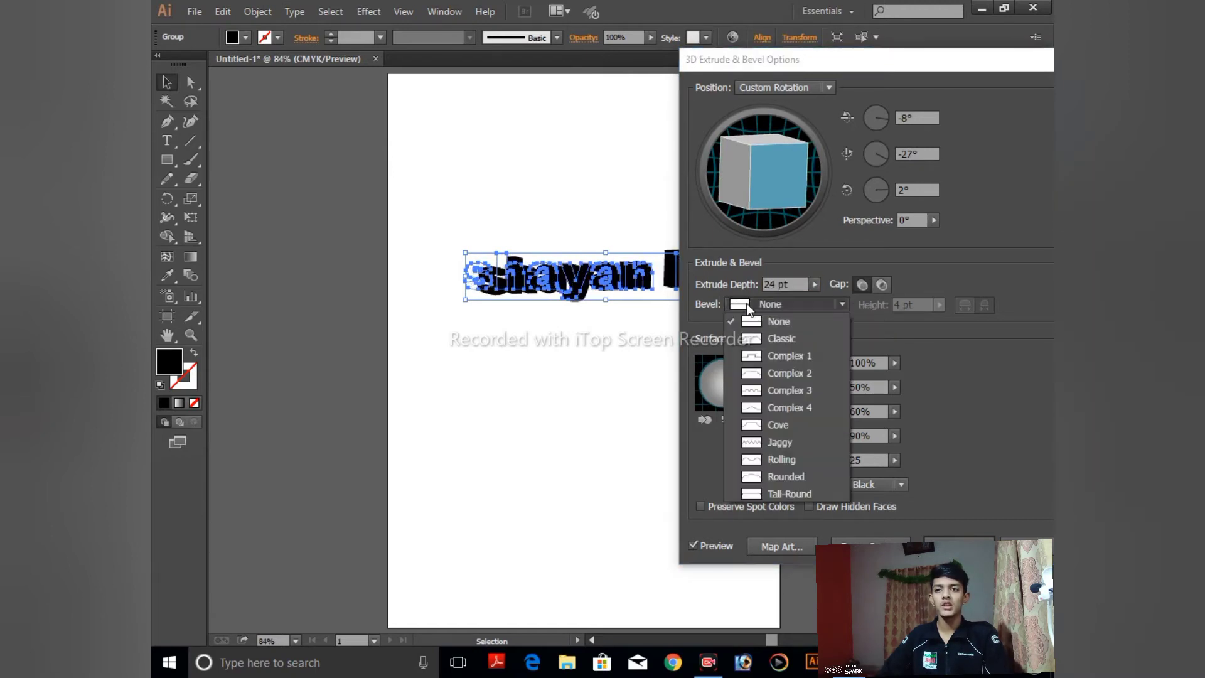
click(777, 322)
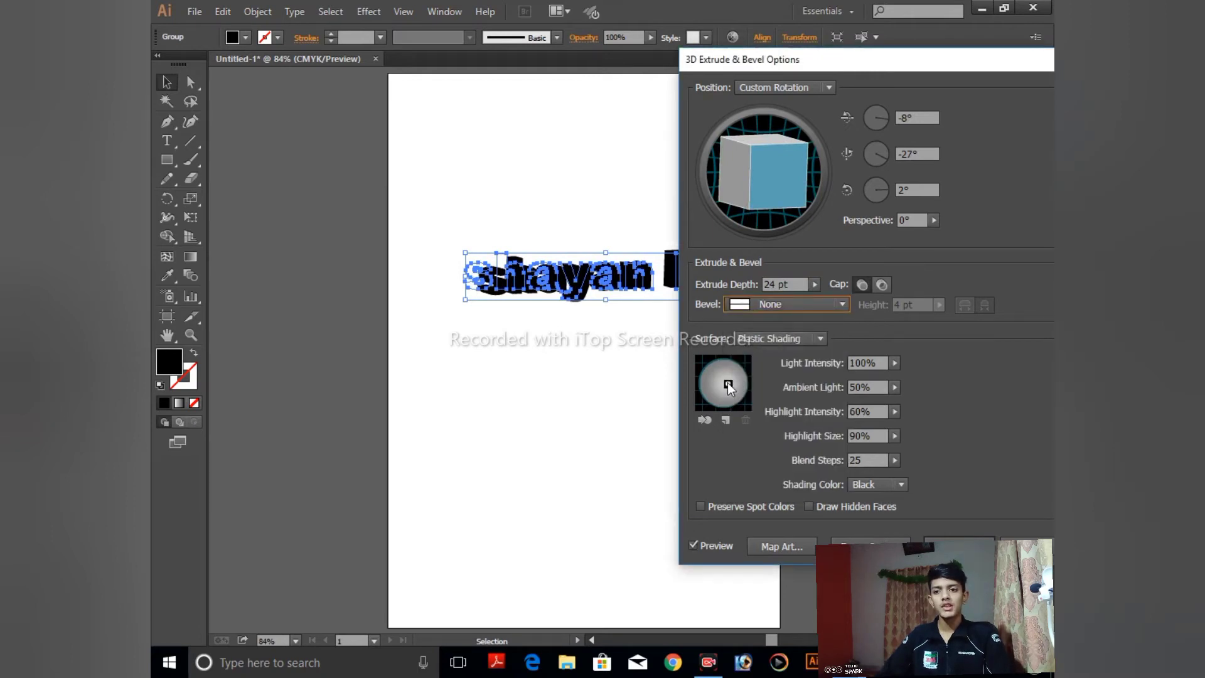
Move the light to the upper edge of the shading sphere, then try out a second light near its right side and delete it.
drag(729, 383, 732, 367)
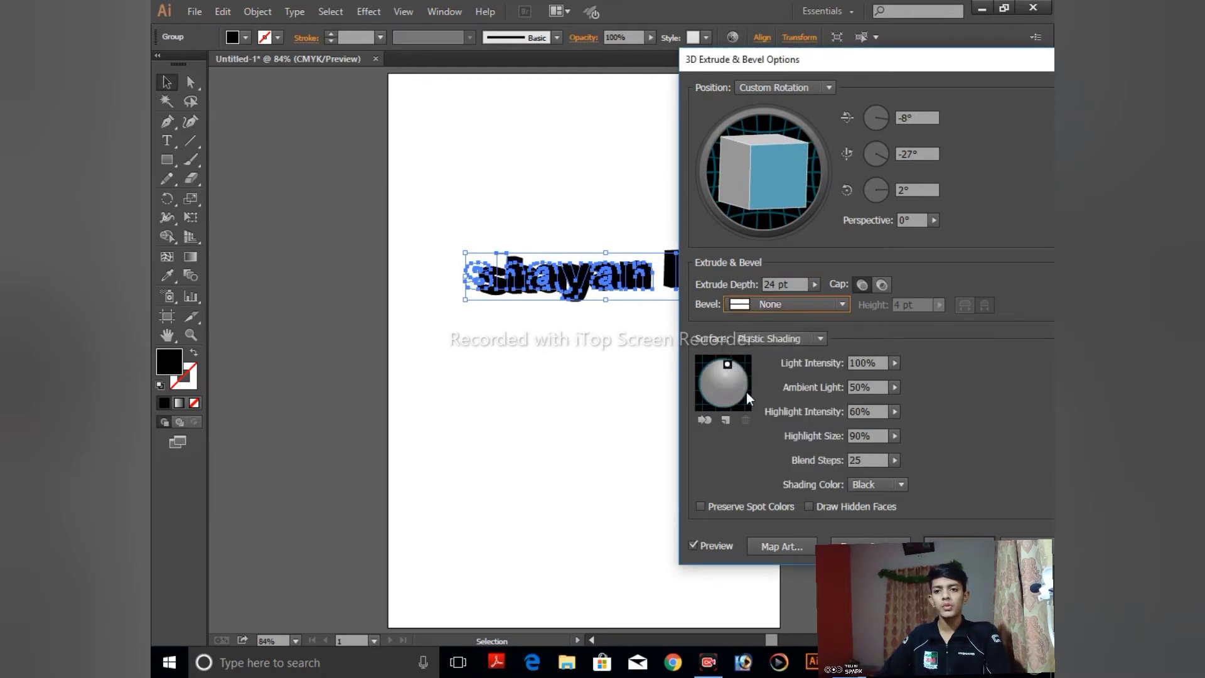
click(730, 419)
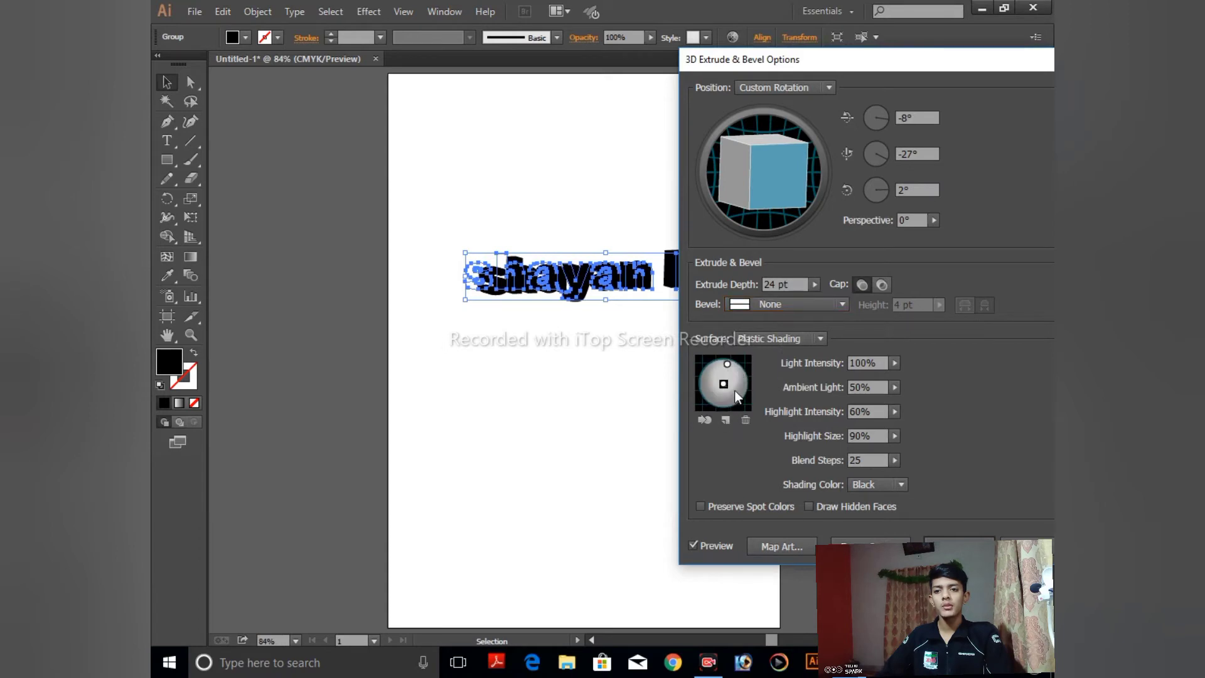
drag(726, 383, 750, 383)
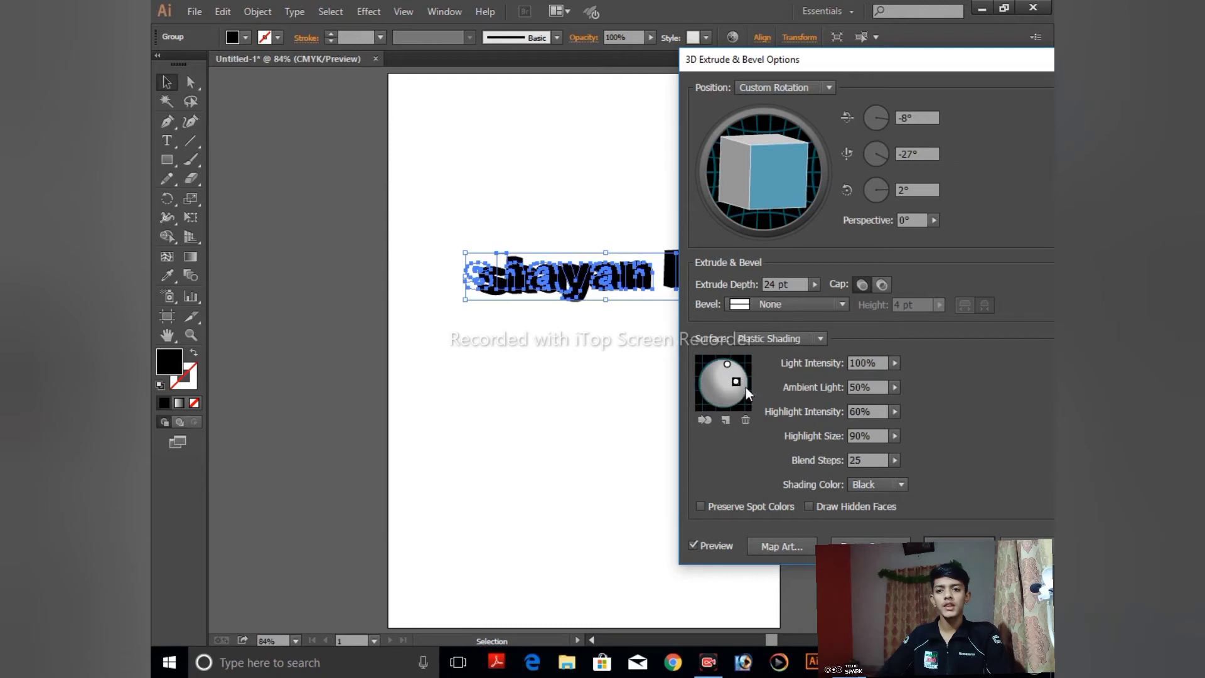
click(746, 419)
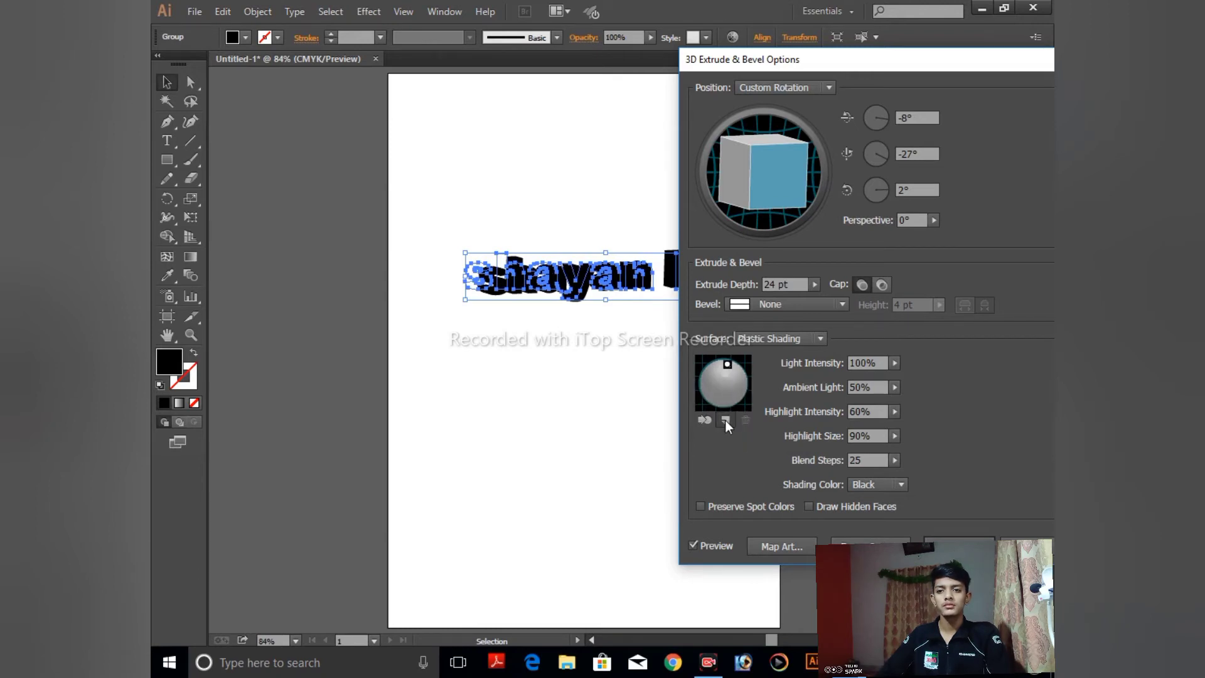
Add a second light near the left side of the shading sphere, apply the 3D effect, and deselect the text.
click(726, 420)
drag(724, 384, 702, 388)
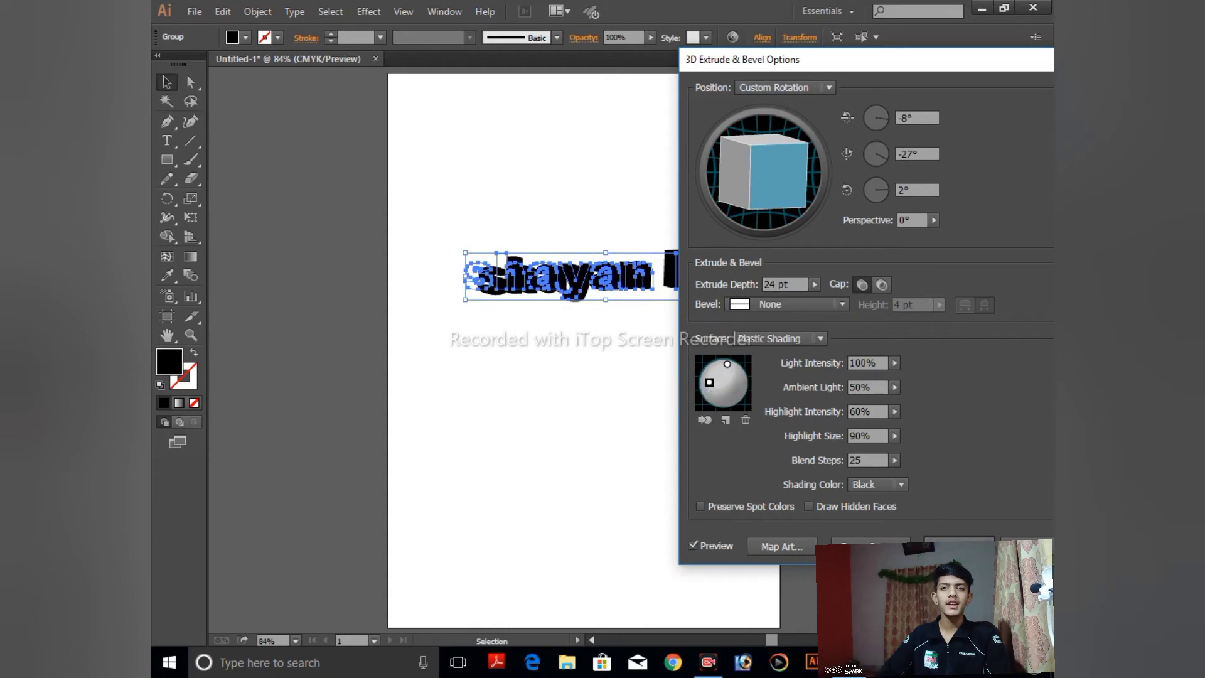
click(959, 546)
click(690, 411)
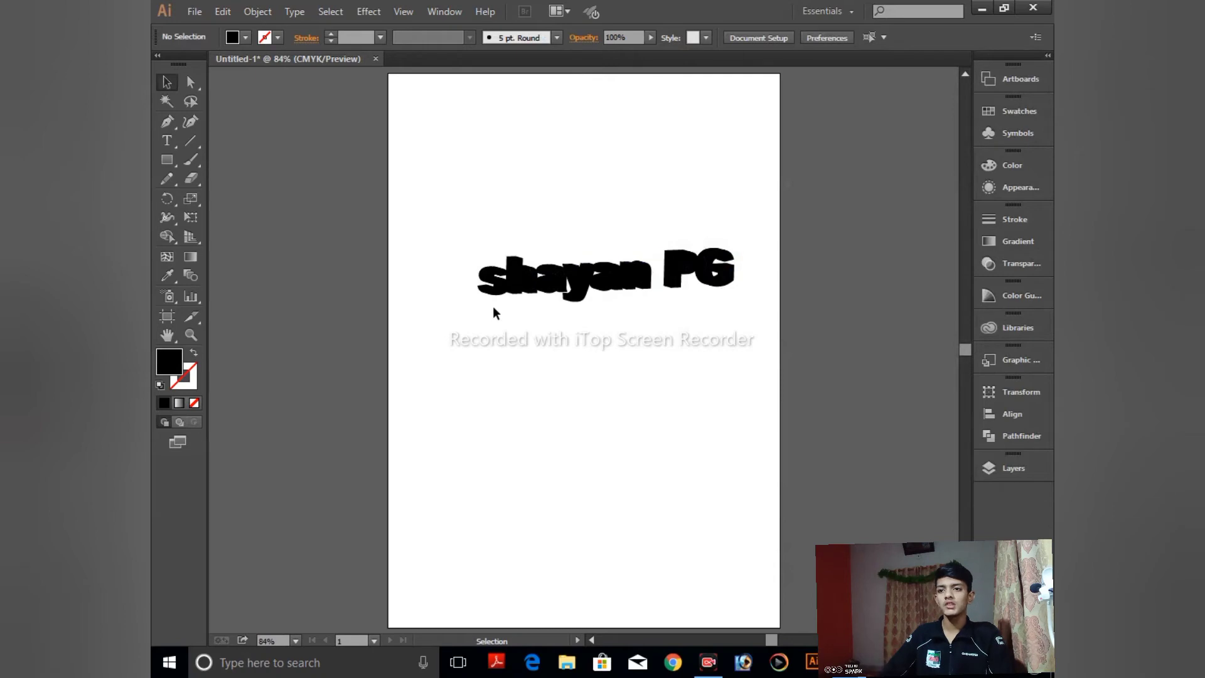
Move the 3D text slightly down and to the right and fill it with dark red 9B0E36.
drag(524, 285, 544, 308)
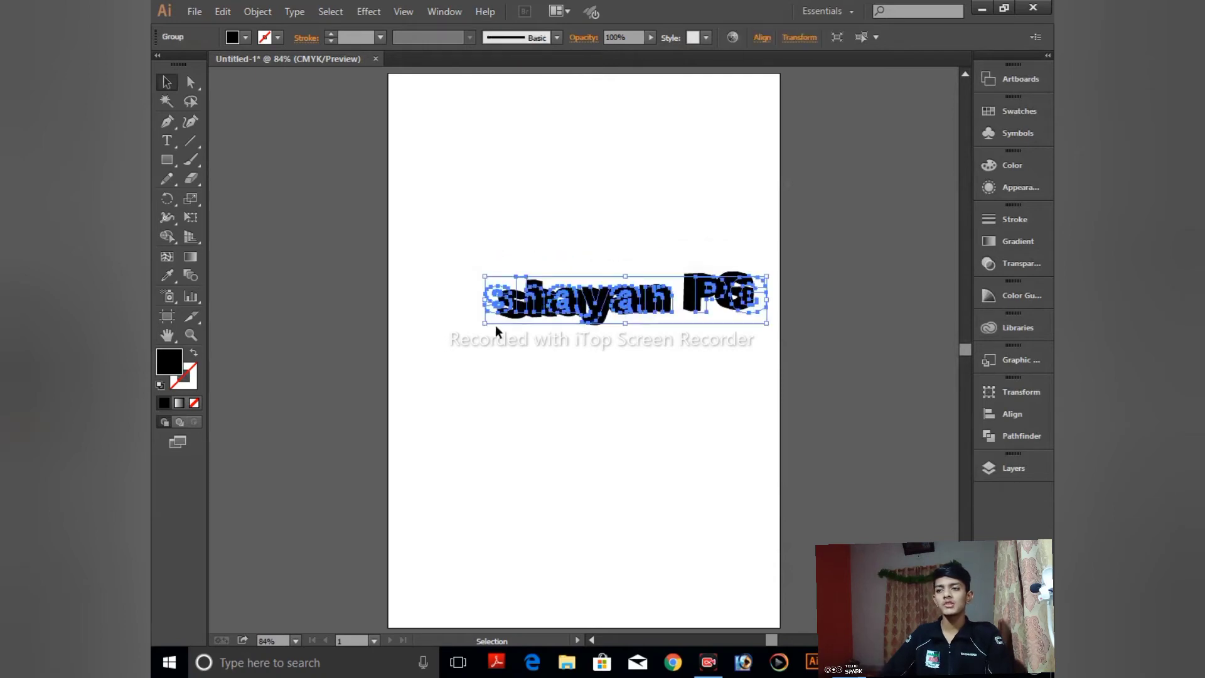
double_click(165, 362)
click(578, 302)
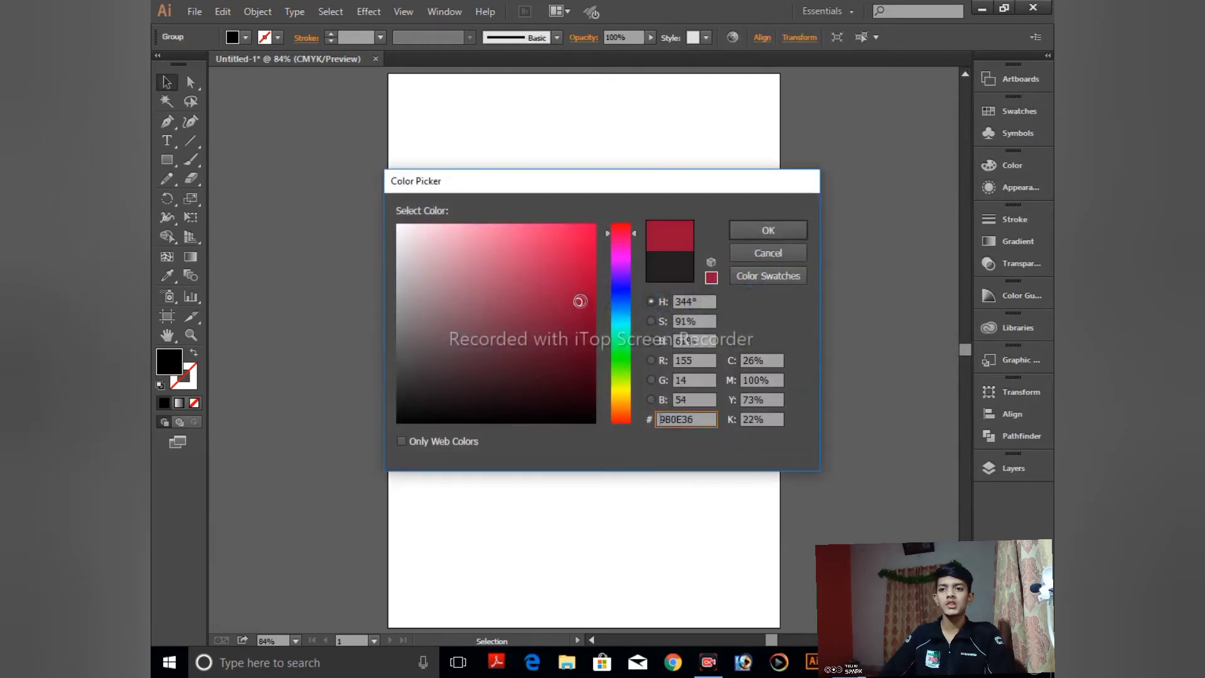
click(769, 230)
click(653, 370)
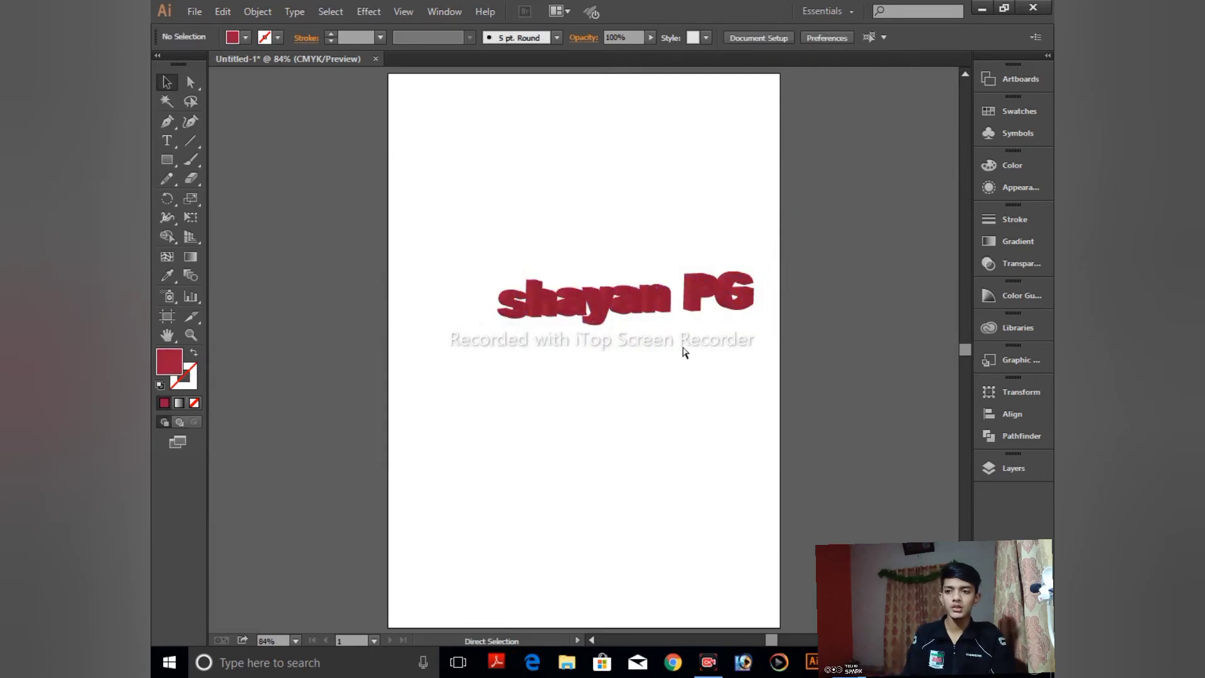
Examine the shading and side faces of the red 3D letters up close.
key(ctrl+plus)
key(ctrl+plus)
key(ctrl+plus)
key(ctrl+plus)
drag(645, 225, 642, 295)
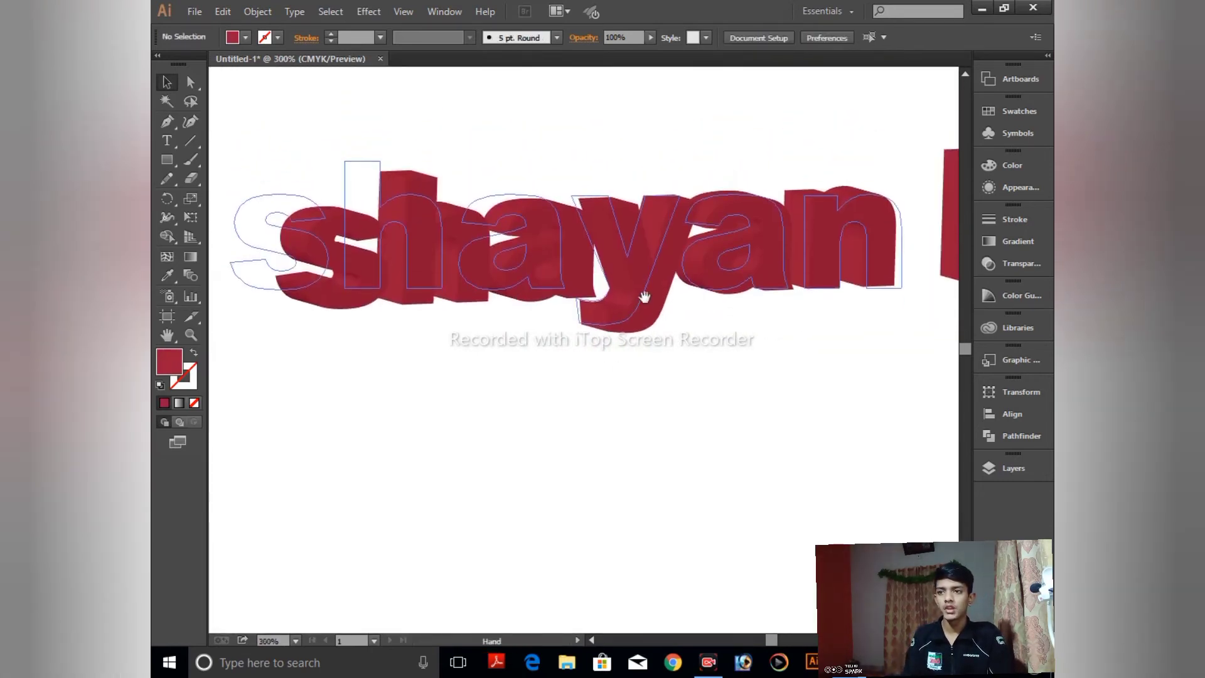
key(ctrl+minus)
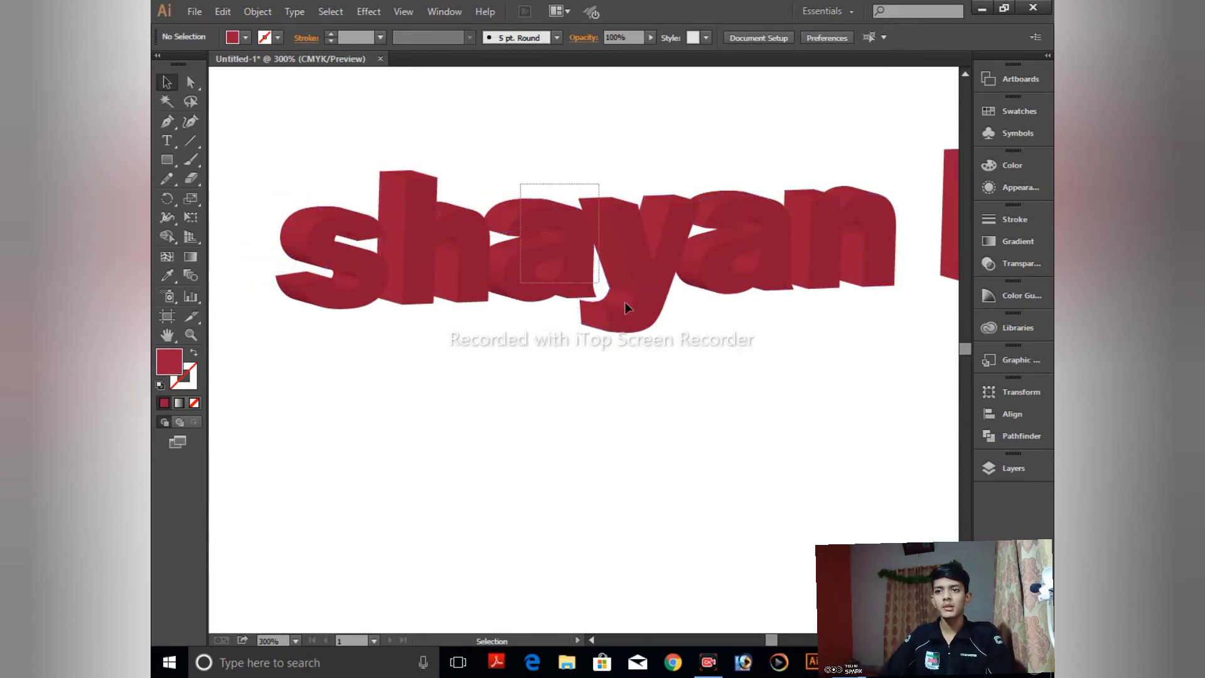
Reopen the Extrude & Bevel effect applied to the whole red text for editing, with the preview on.
click(648, 318)
key(a)
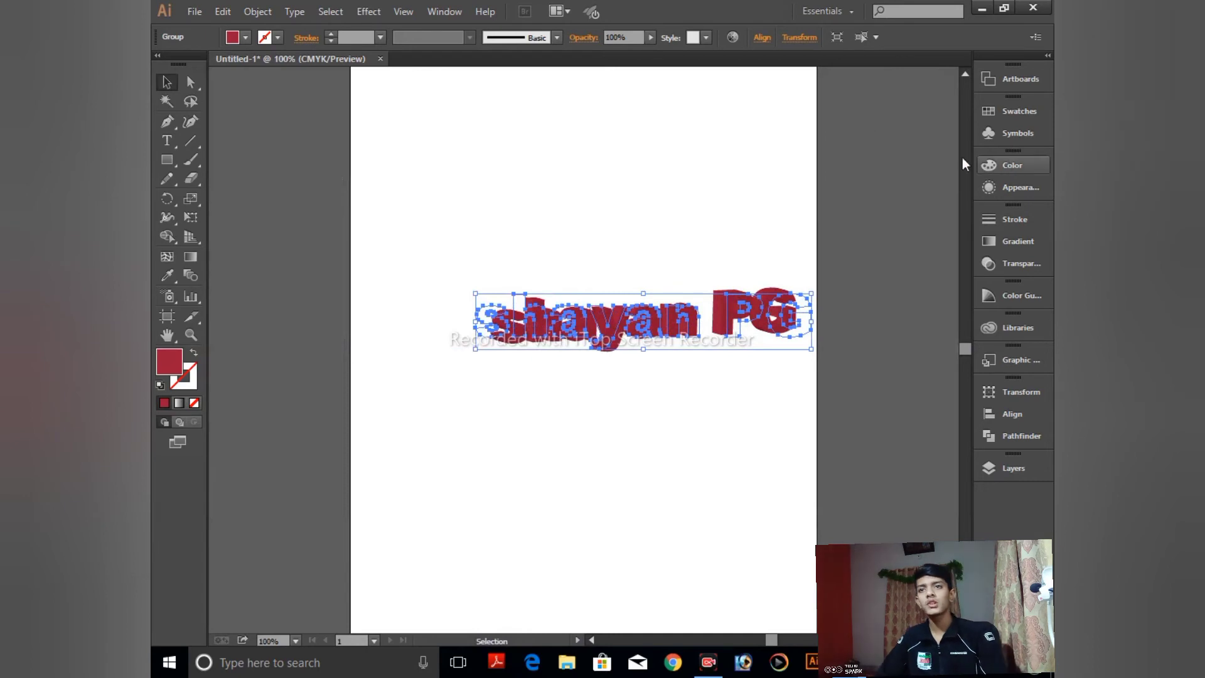
click(990, 185)
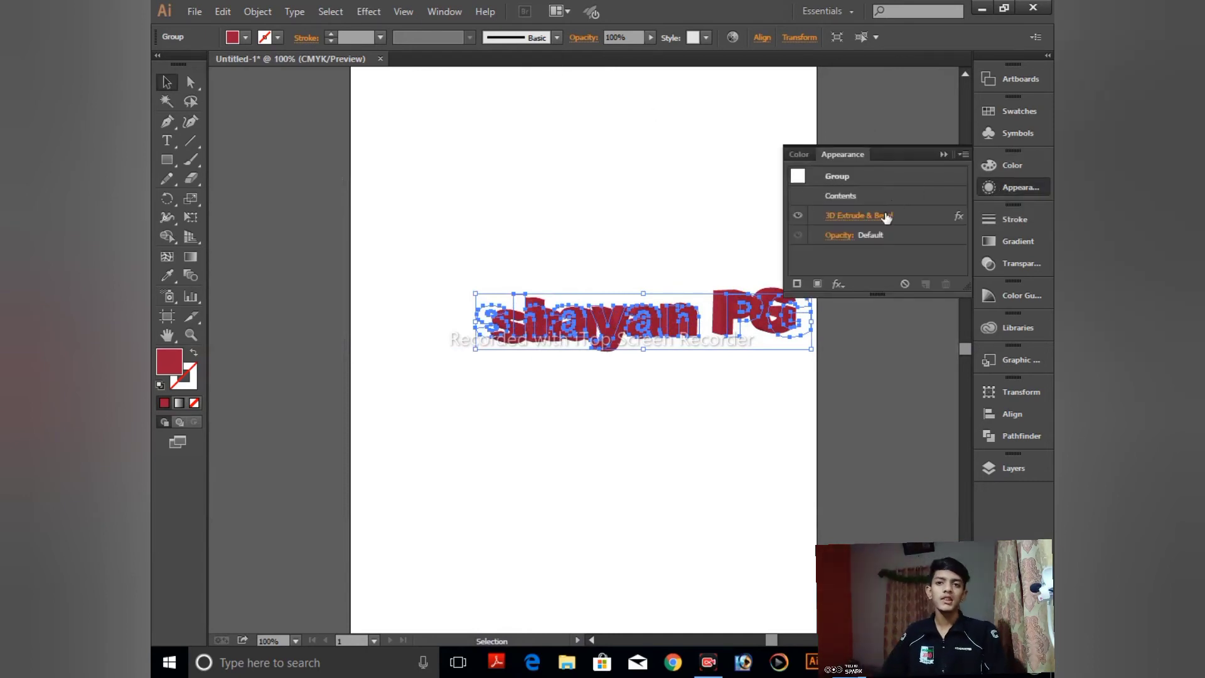
click(852, 217)
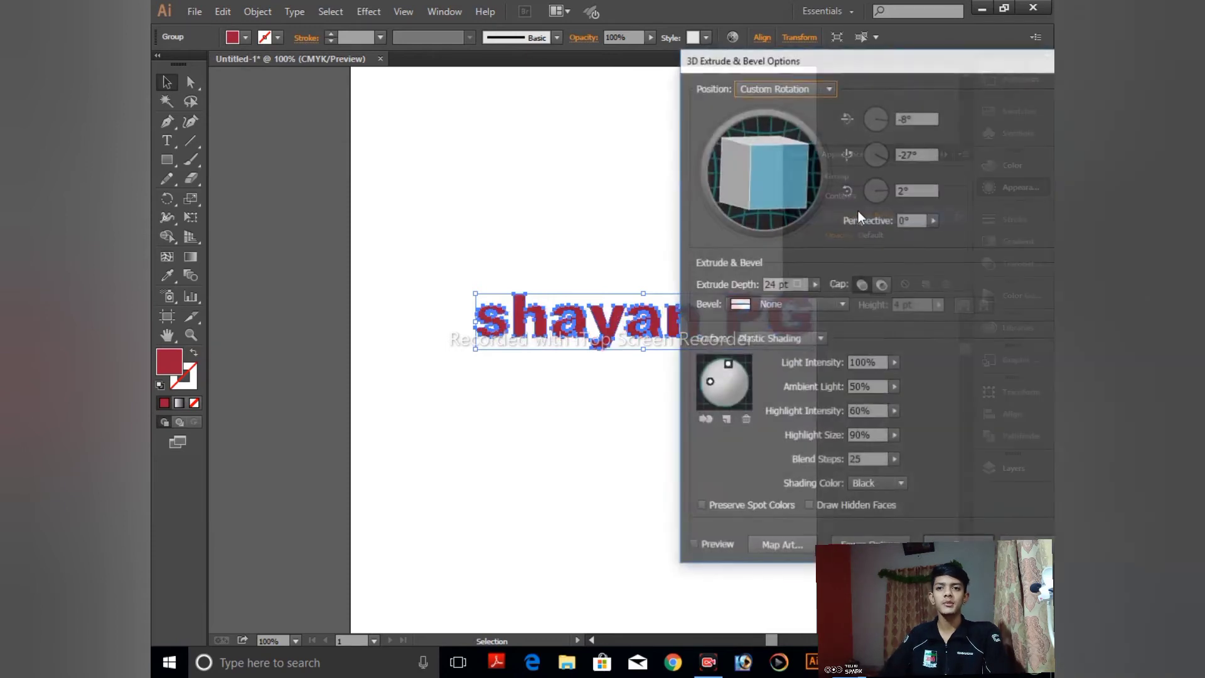
click(694, 546)
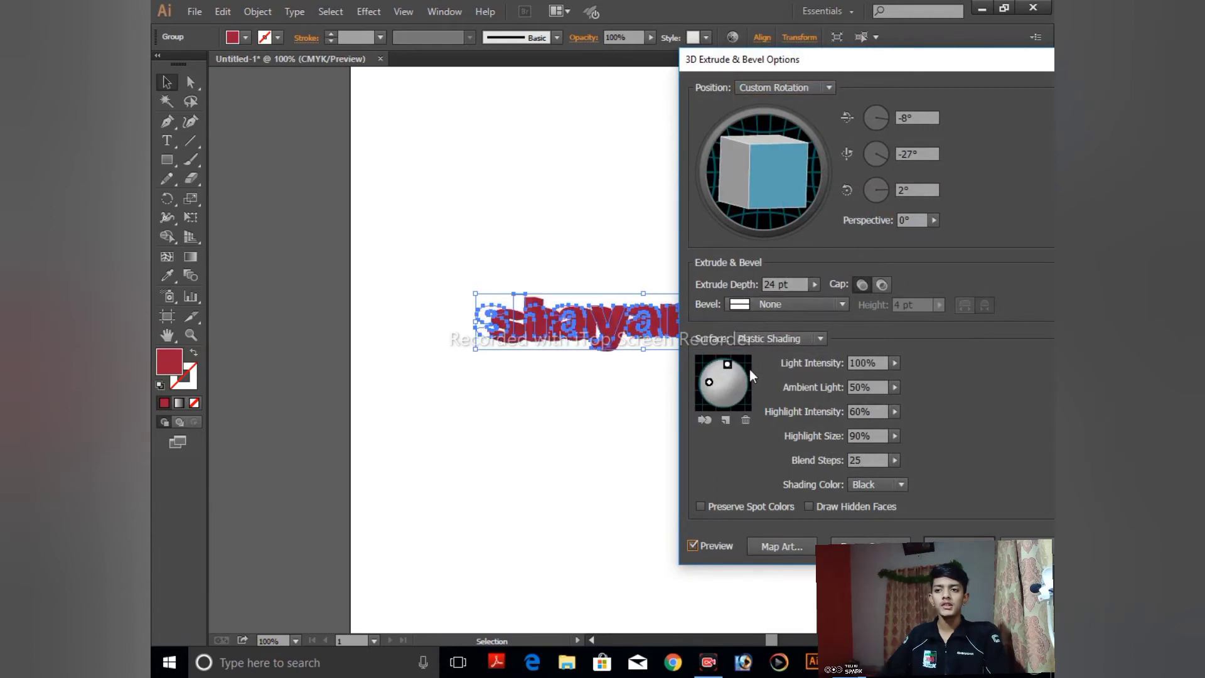
Try a deeper extrusion on the text, set the extrude depth to 15 pt, and apply the effect.
click(814, 285)
drag(748, 305, 745, 304)
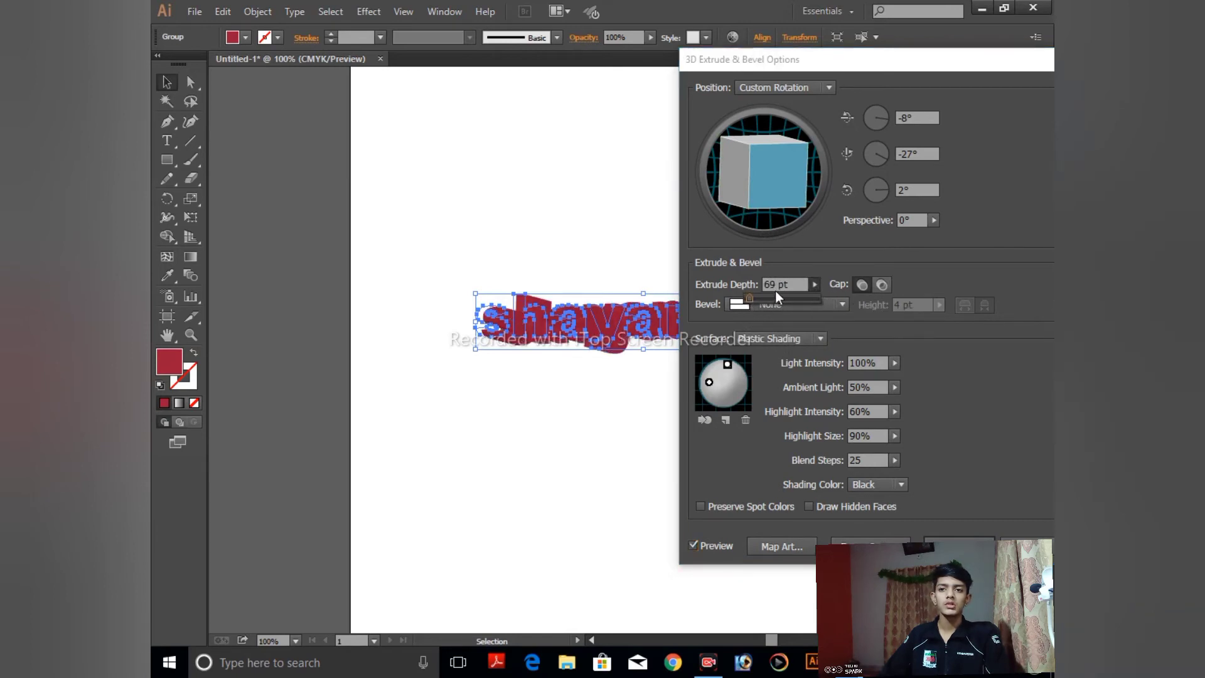
click(774, 281)
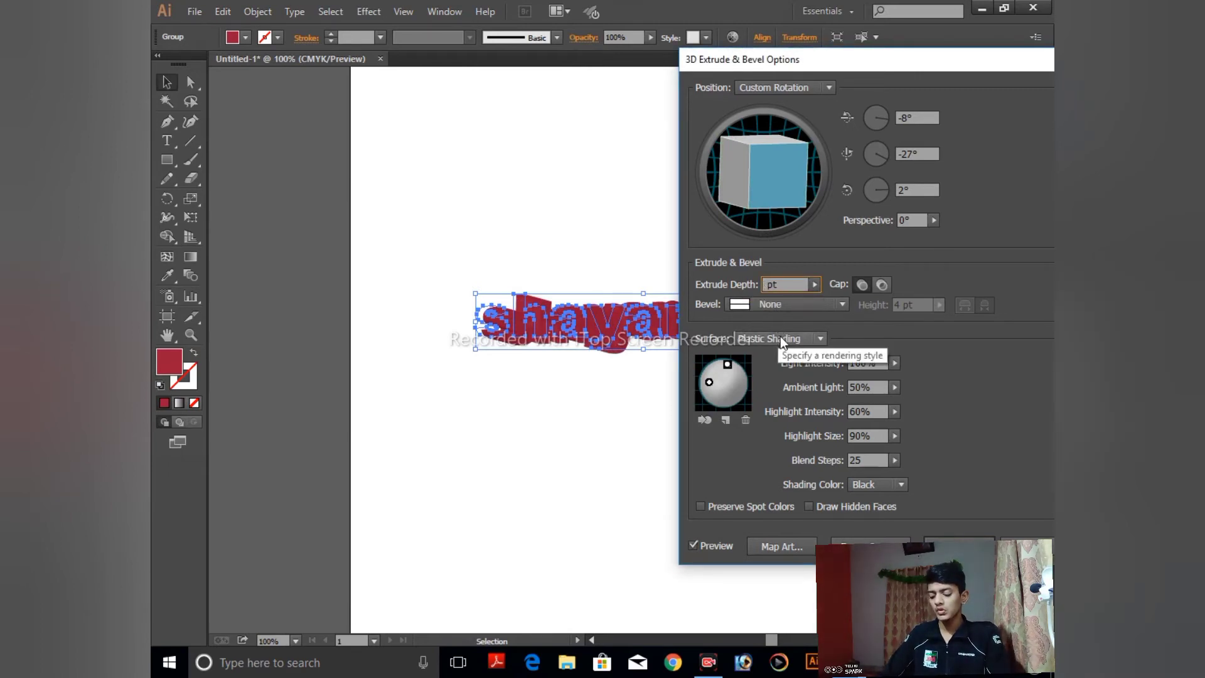
text(15)
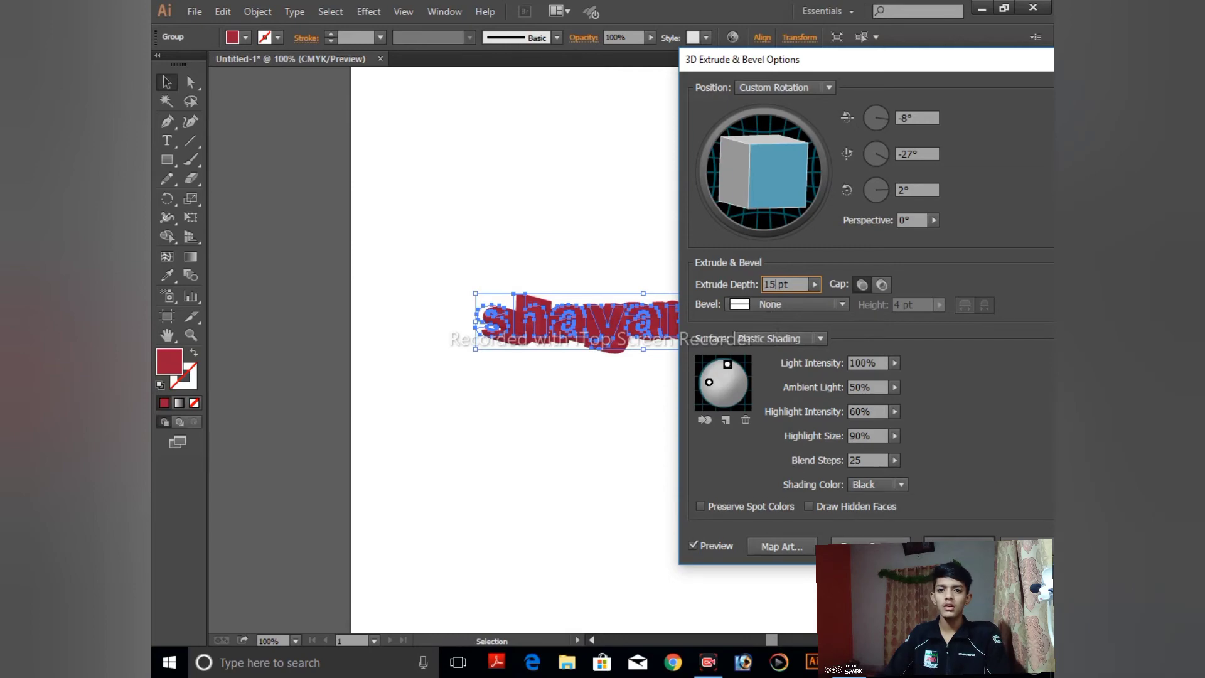
click(960, 546)
click(747, 522)
Examine the 15 pt extrusion on the letters up close, with the Appearance panel collapsed and the text deselected.
key(a)
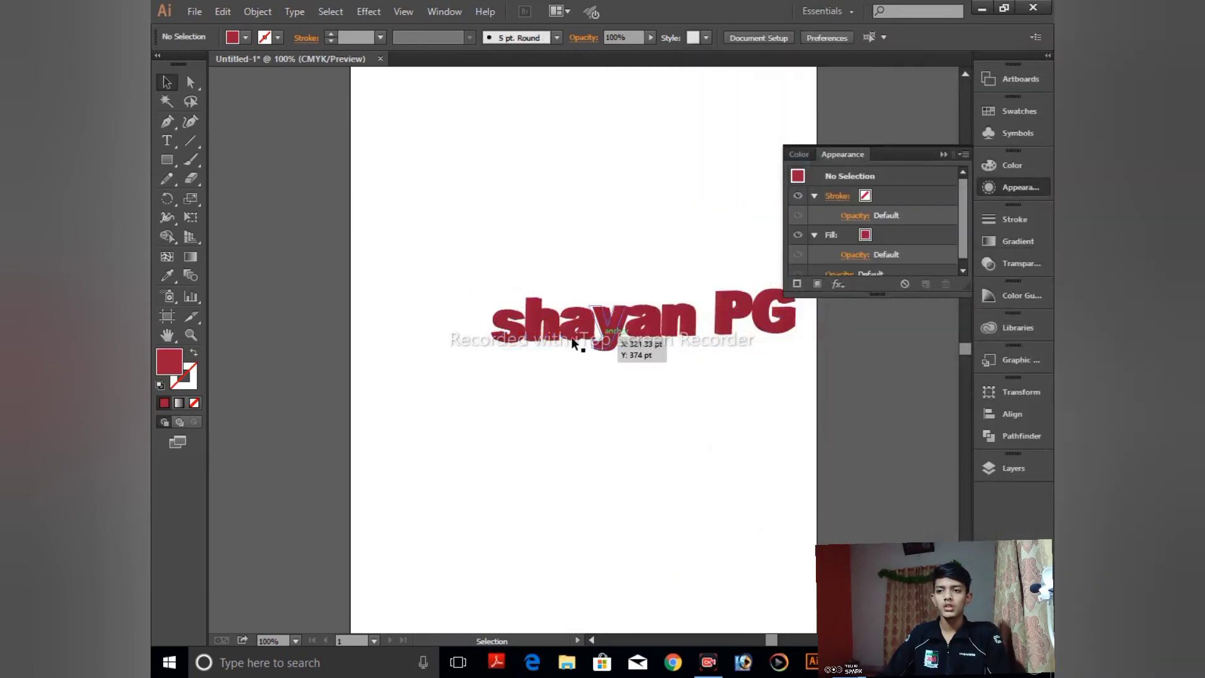
drag(484, 284, 647, 381)
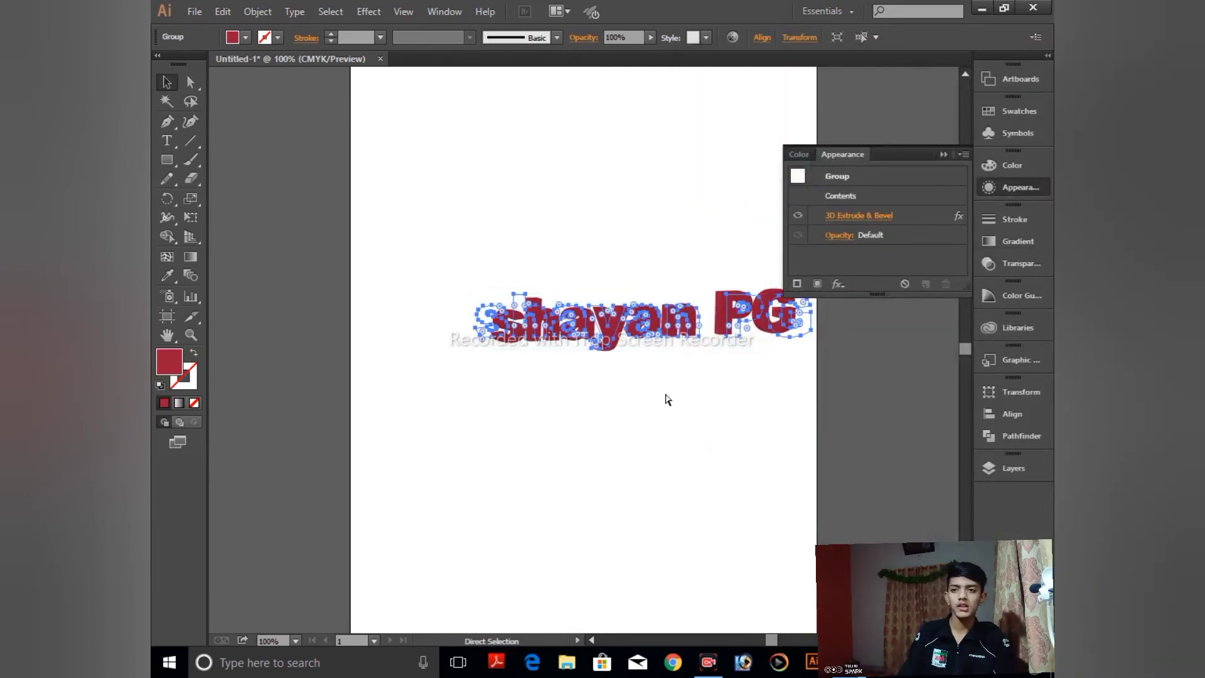
key(ctrl+equal)
key(ctrl+equal)
key(ctrl+equal)
drag(736, 377, 722, 392)
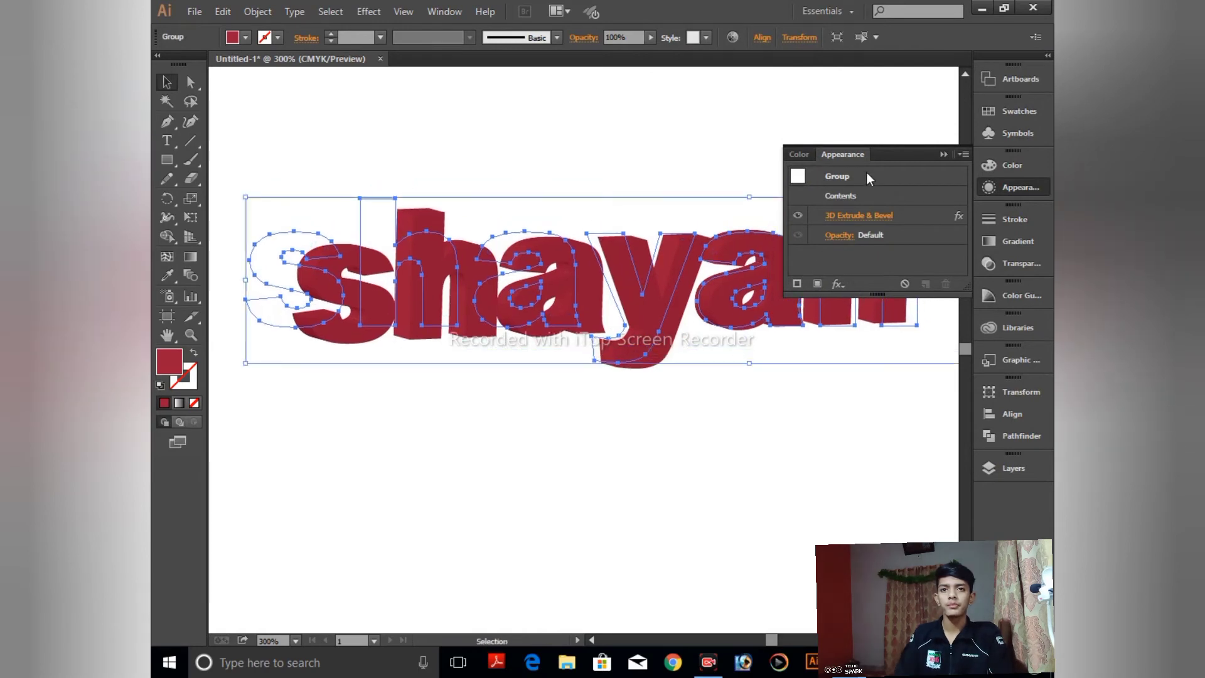
click(942, 157)
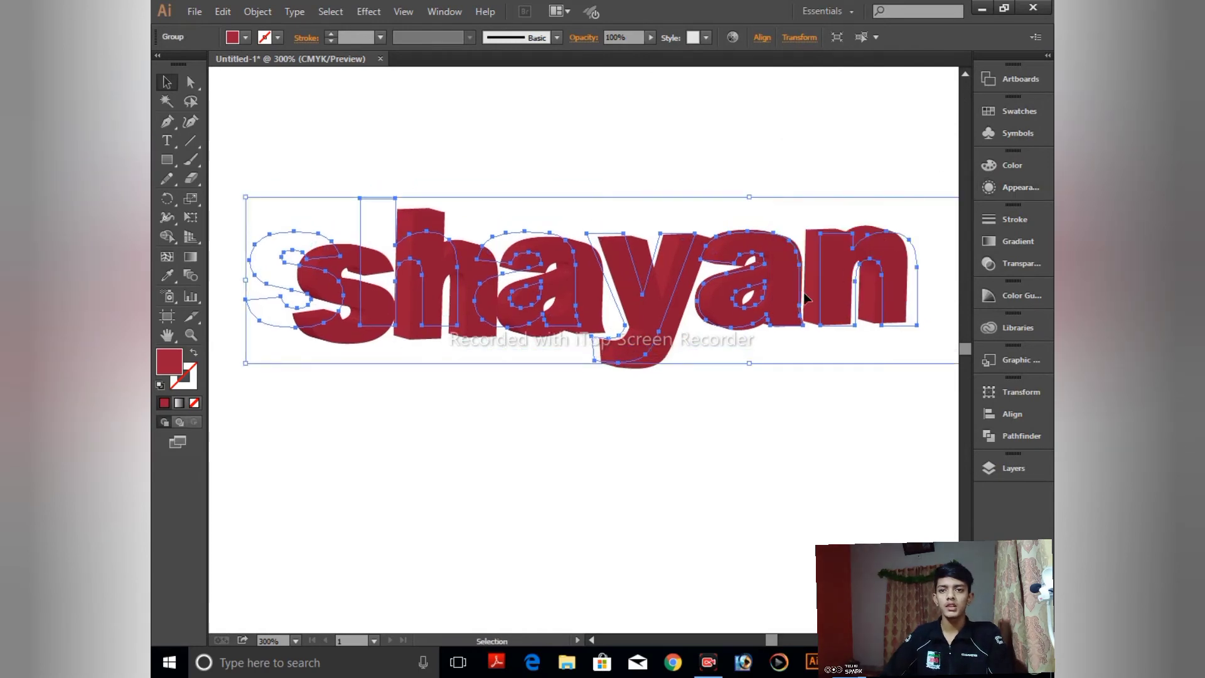
click(496, 82)
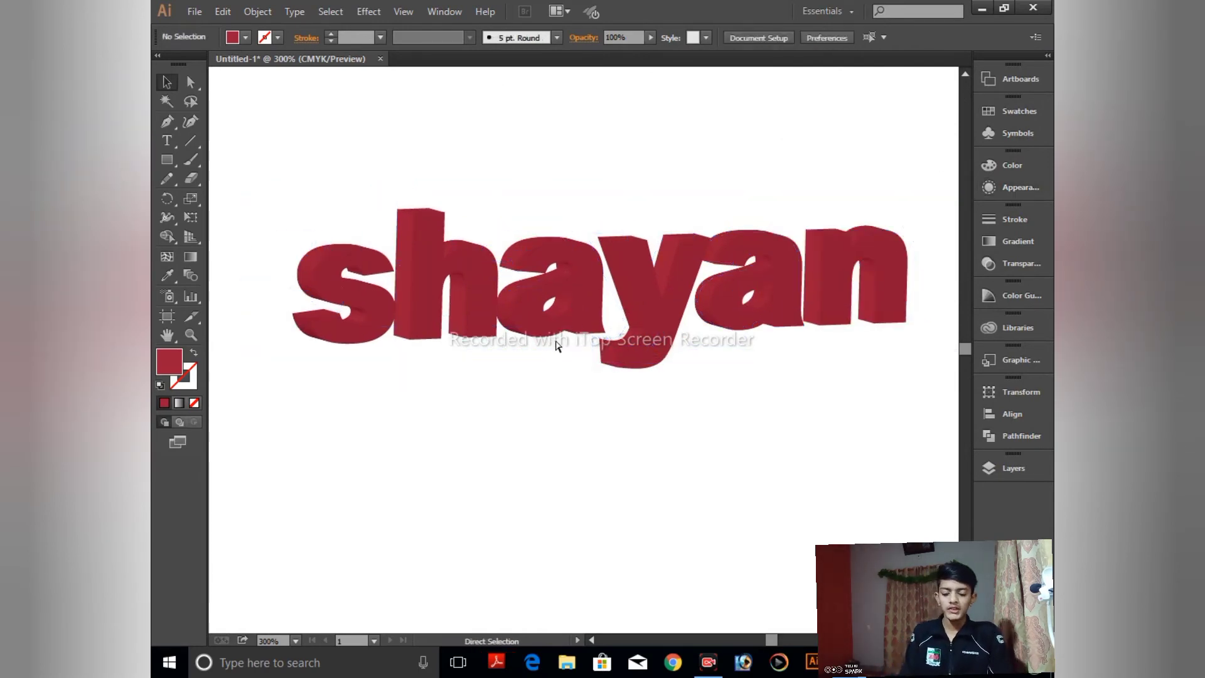
key(ctrl+minus)
key(ctrl+minus)
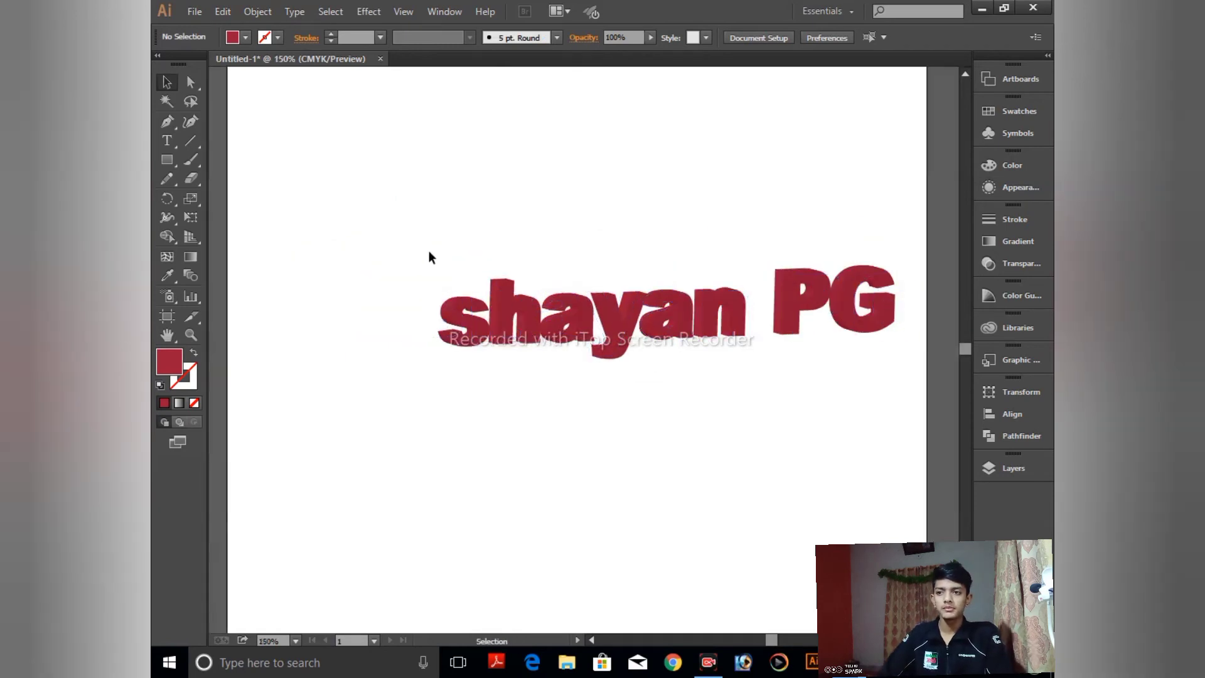
drag(430, 256, 947, 462)
click(791, 402)
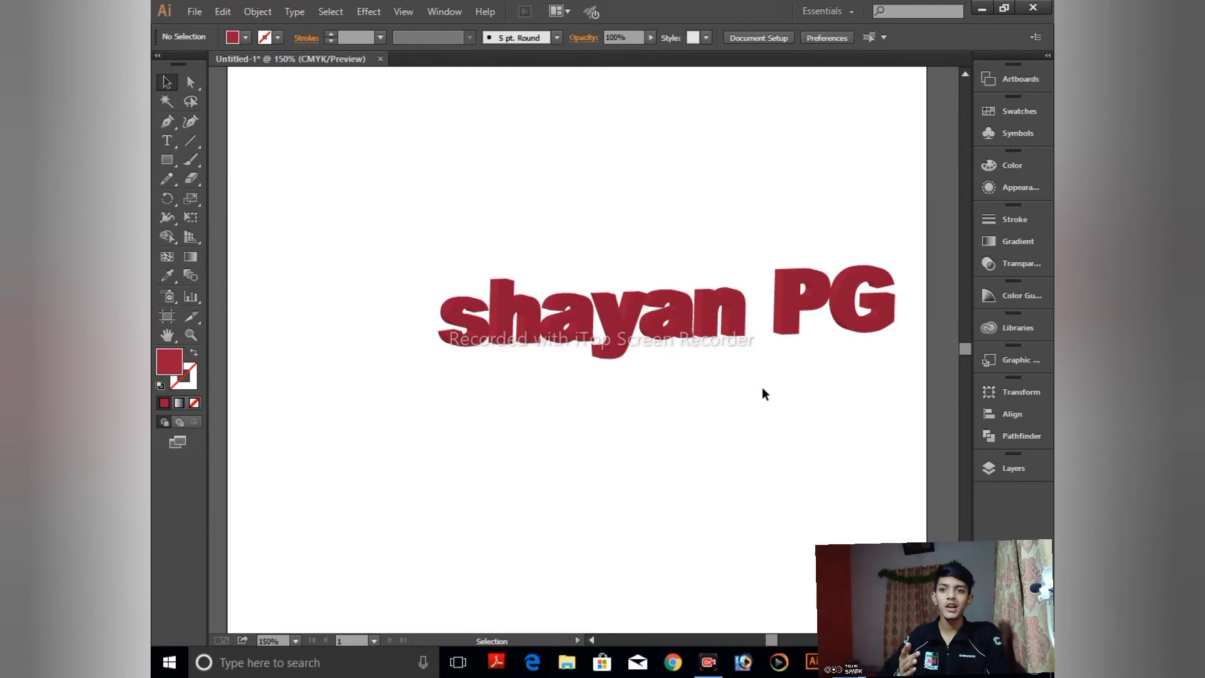
Delete the whole 3D text from the artboard.
drag(444, 186, 763, 413)
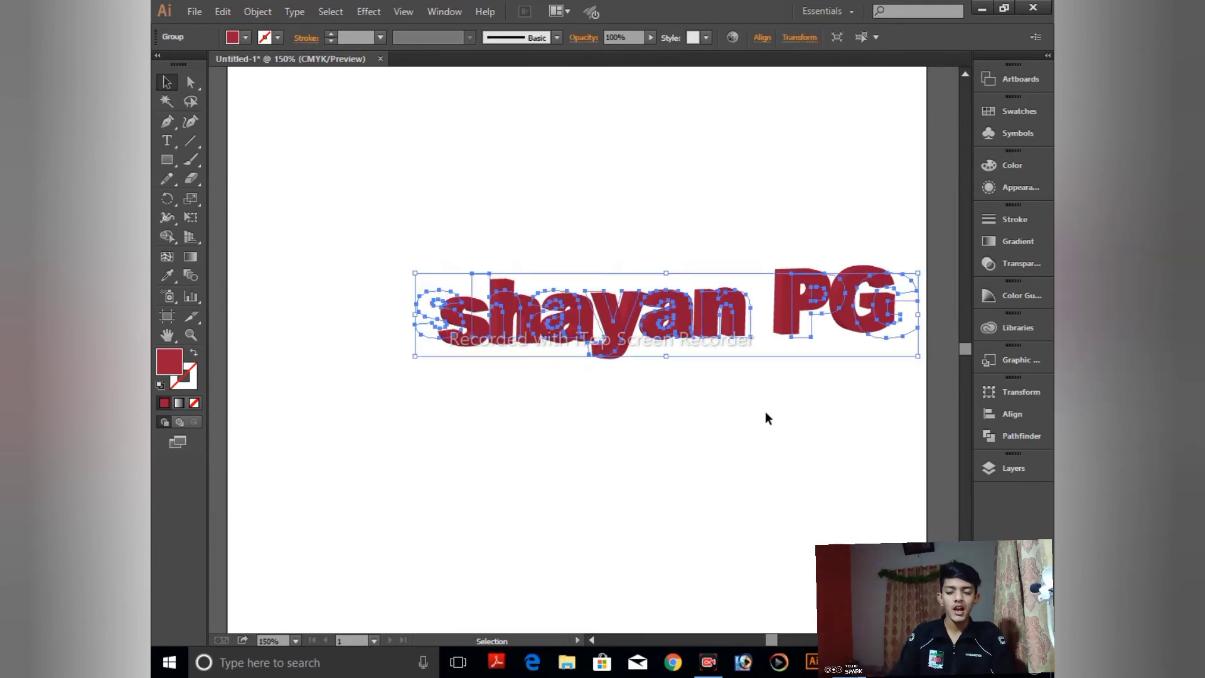
key(Delete)
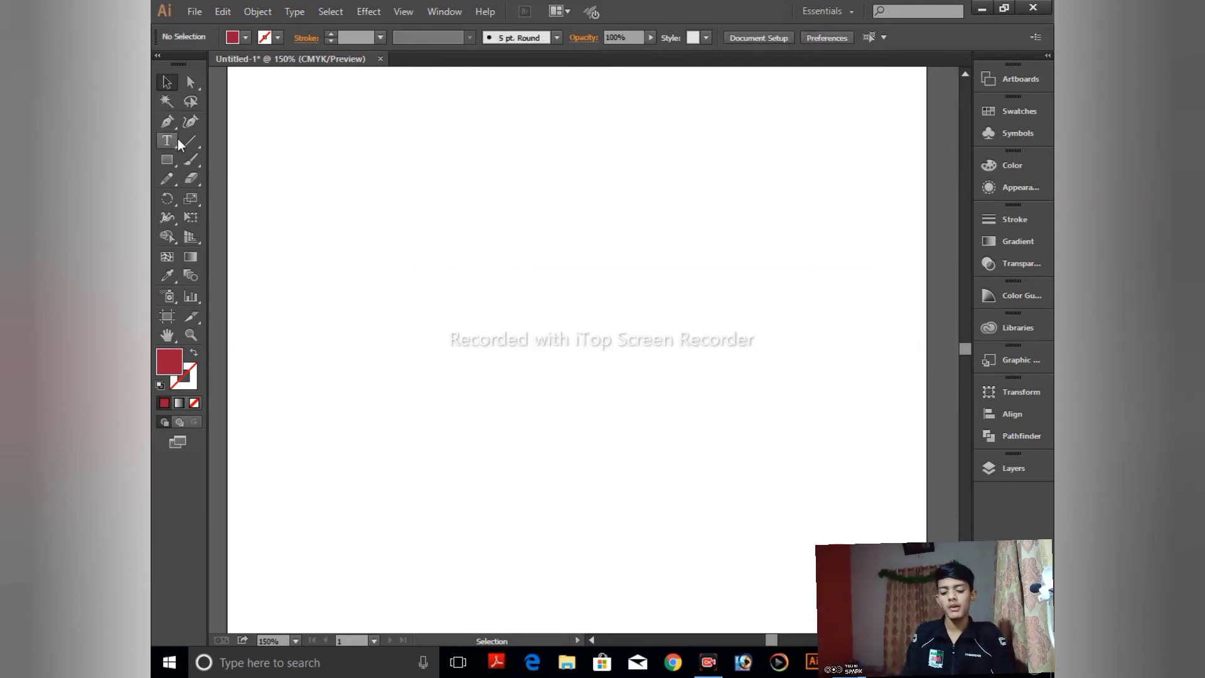
key(ctrl+0)
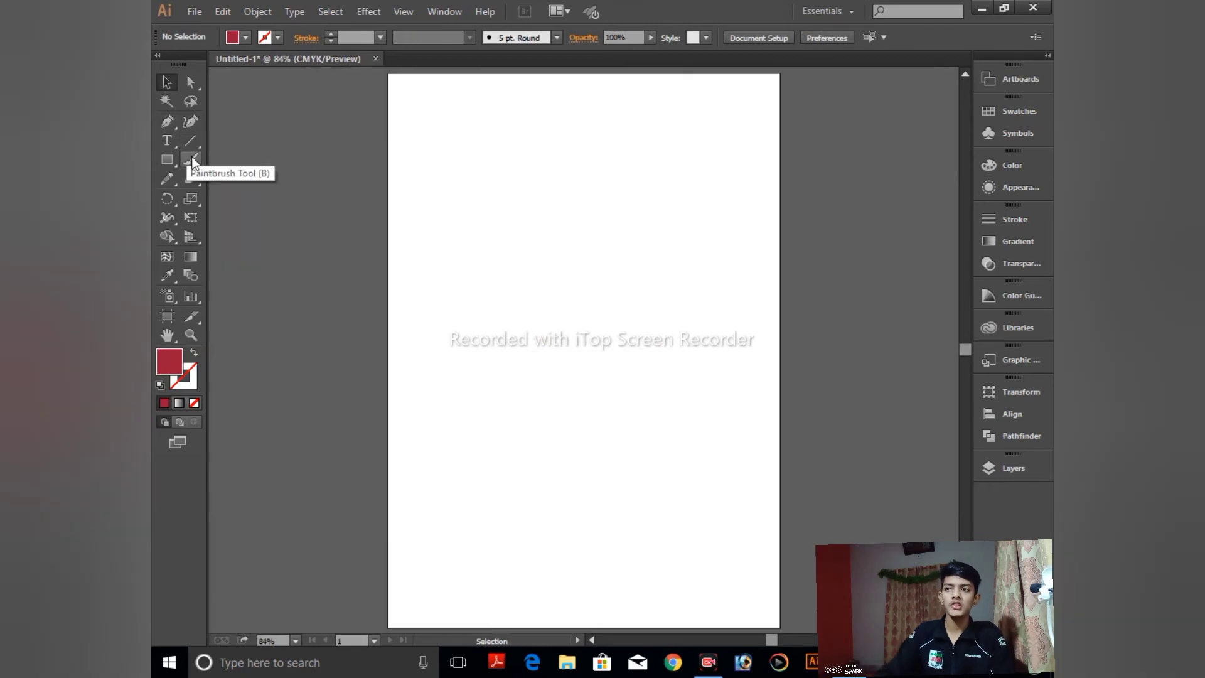
Activate the Pen tool and look up Revolve among the 3D effects, undoing the stray anchor point.
click(168, 126)
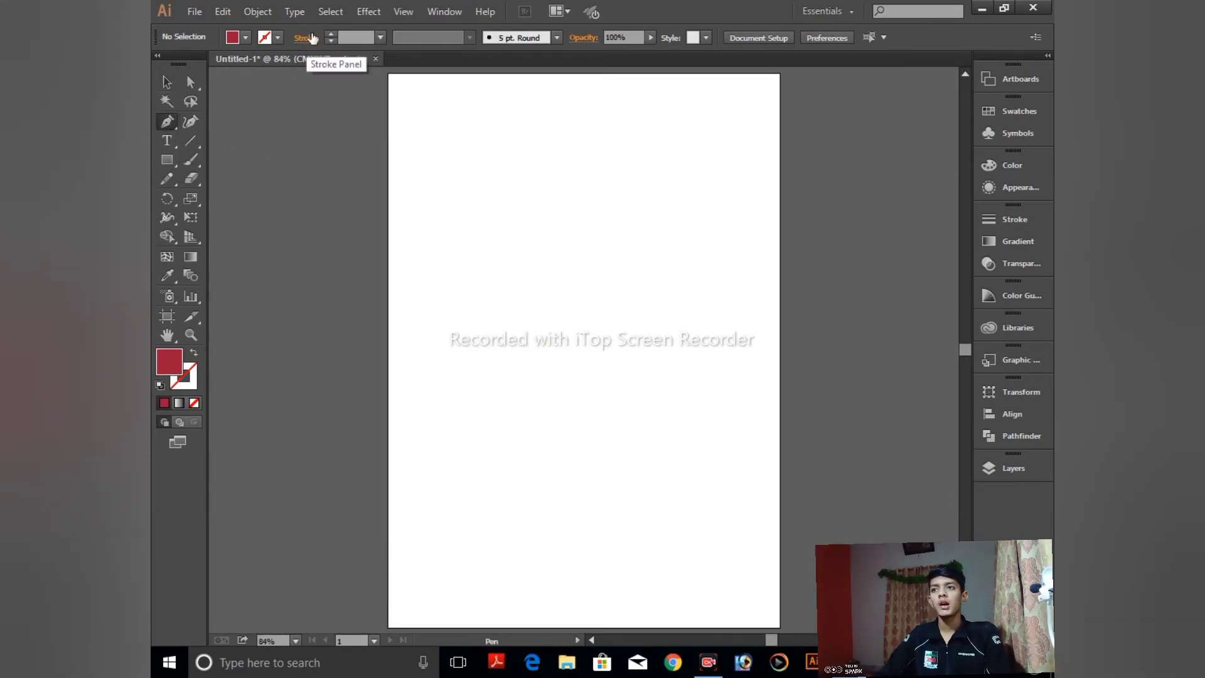
click(355, 11)
mouse_move(396, 104)
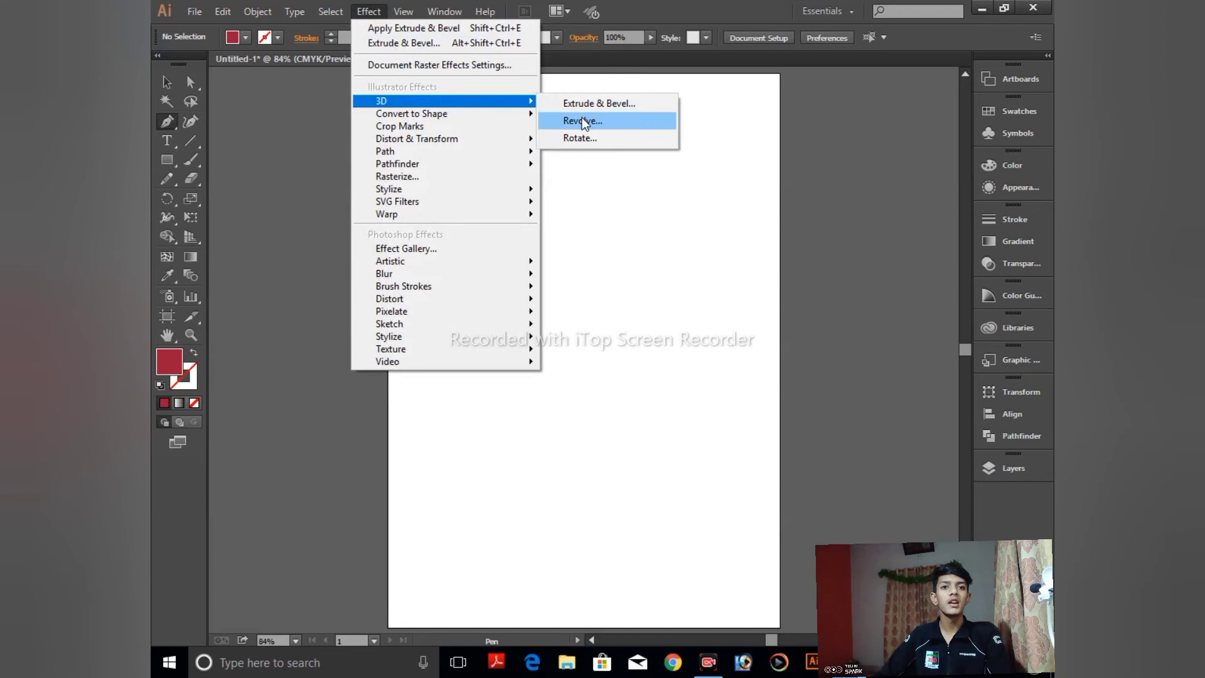
click(584, 229)
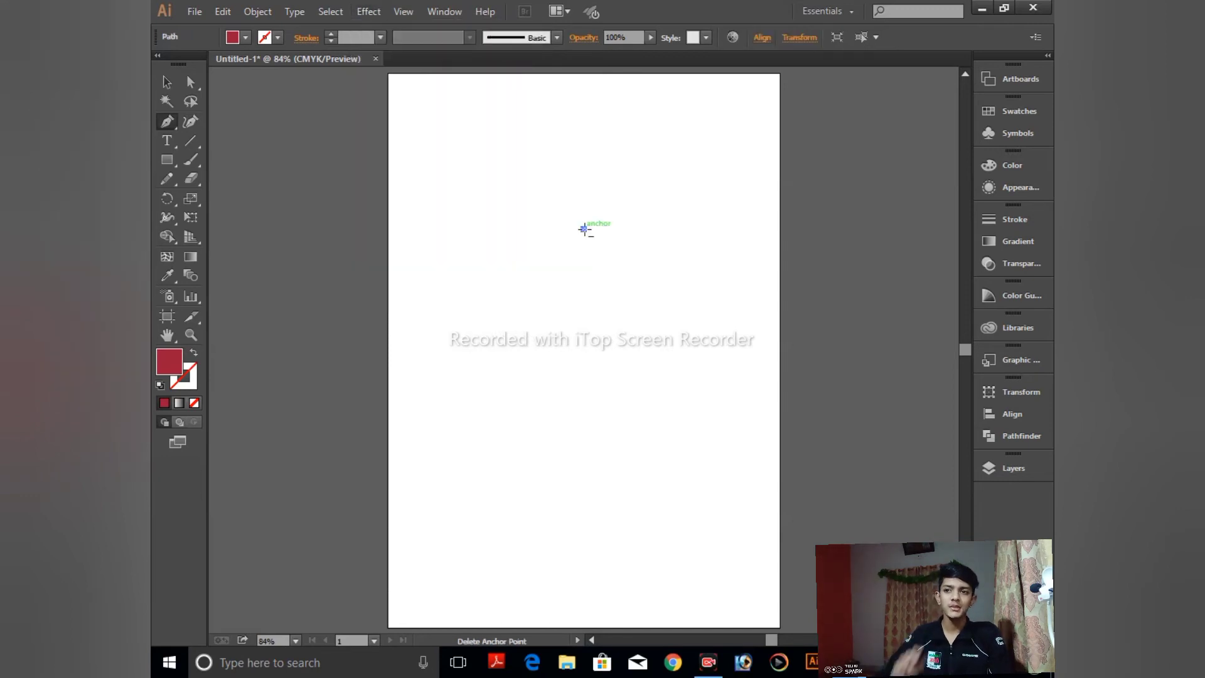
key(ctrl+z)
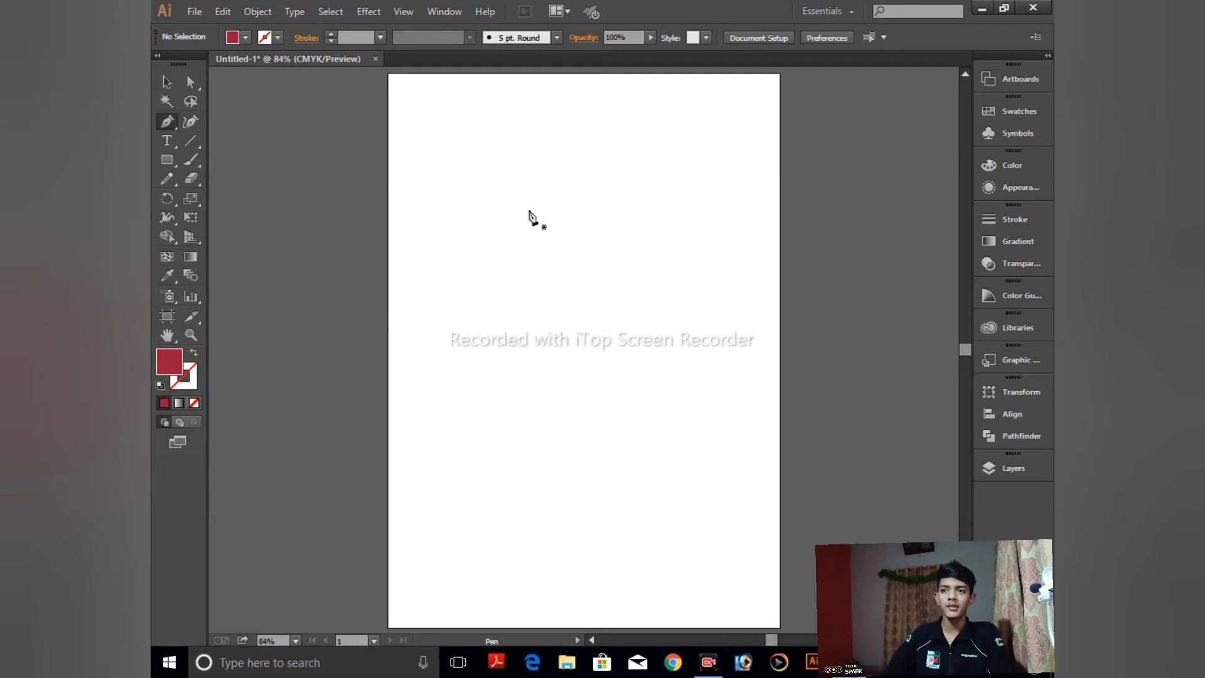
Draw the S-shaped upper part of a vase-like half profile with the Pen tool and swap its fill and stroke colours.
click(621, 170)
drag(598, 302, 627, 395)
drag(601, 306, 651, 452)
drag(650, 447, 633, 483)
click(650, 447)
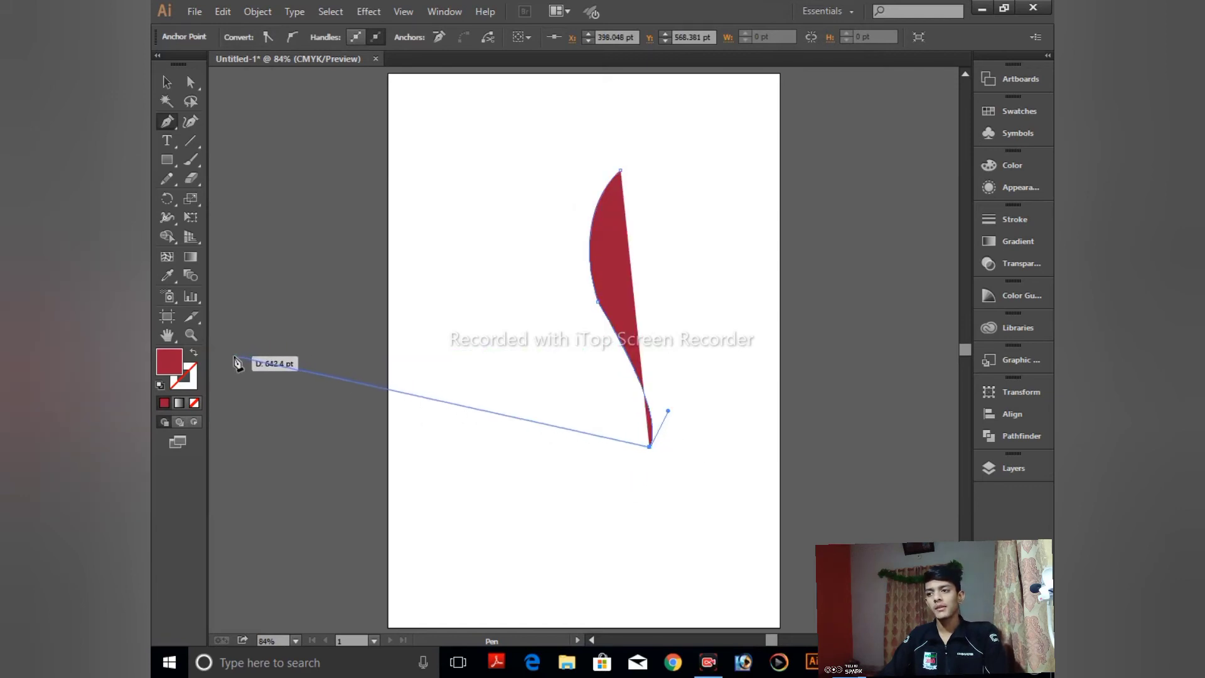
click(196, 353)
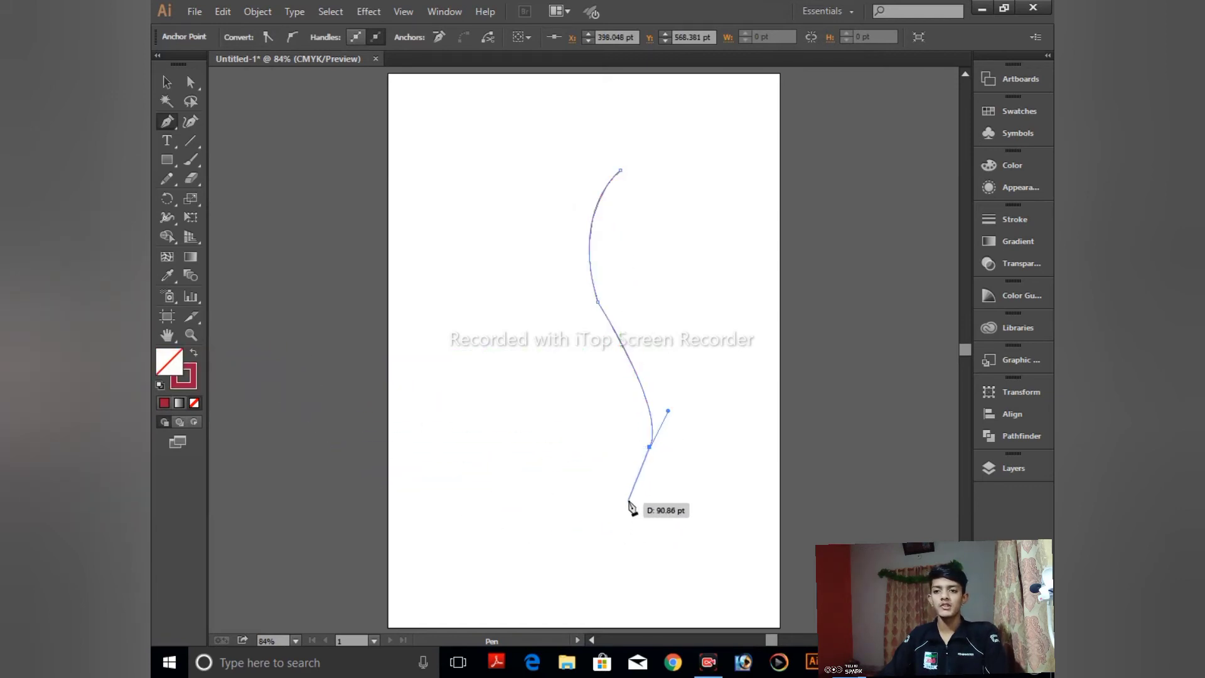
Curve the profile inward at its base and add a straight foot: a slanted segment outward, a short vertical and a horizontal bottom edge.
drag(573, 491, 519, 492)
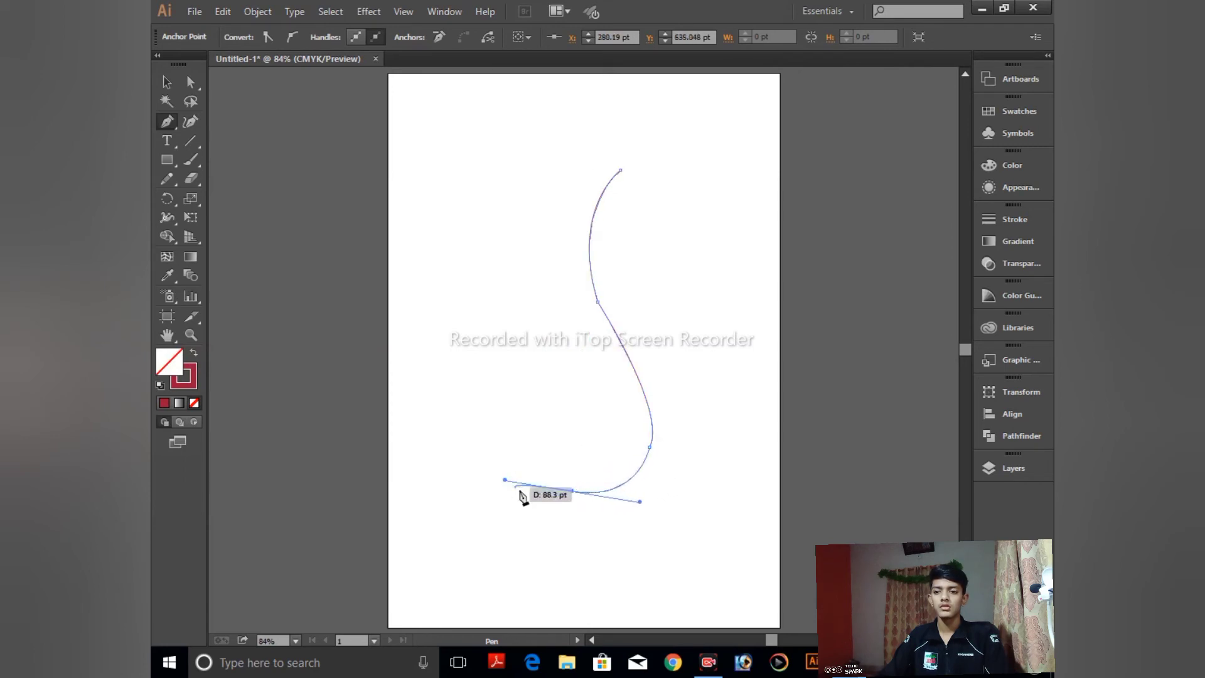
click(572, 491)
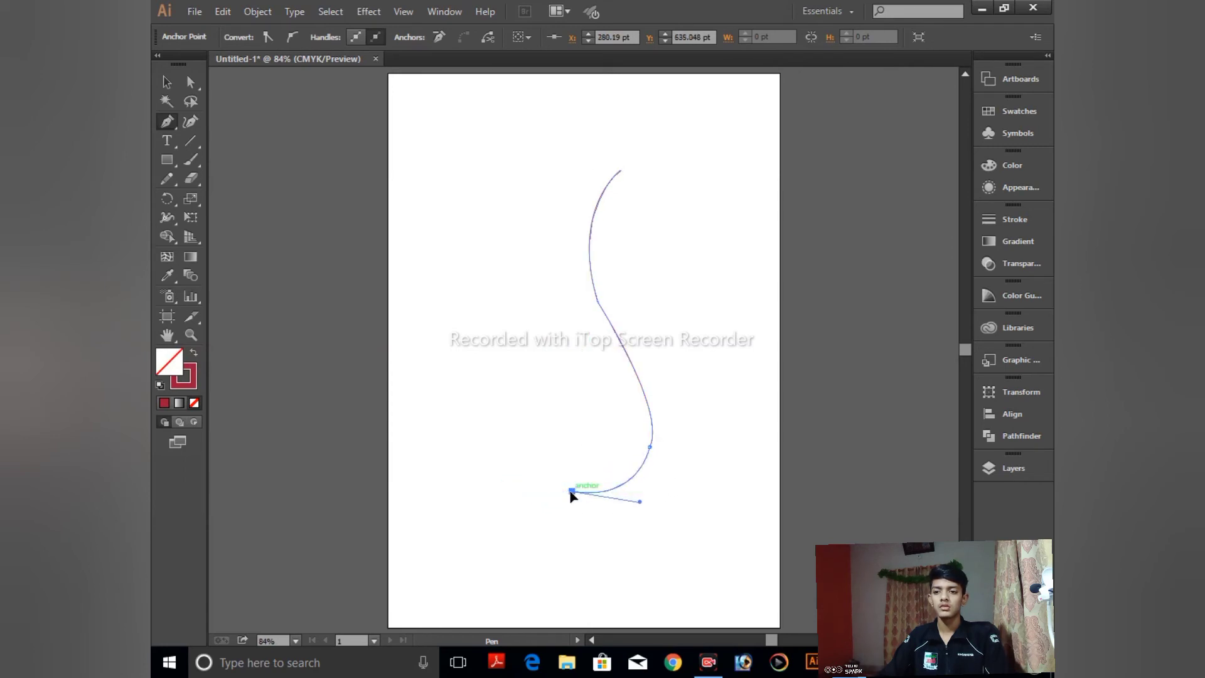
click(652, 521)
drag(647, 538, 649, 546)
click(601, 539)
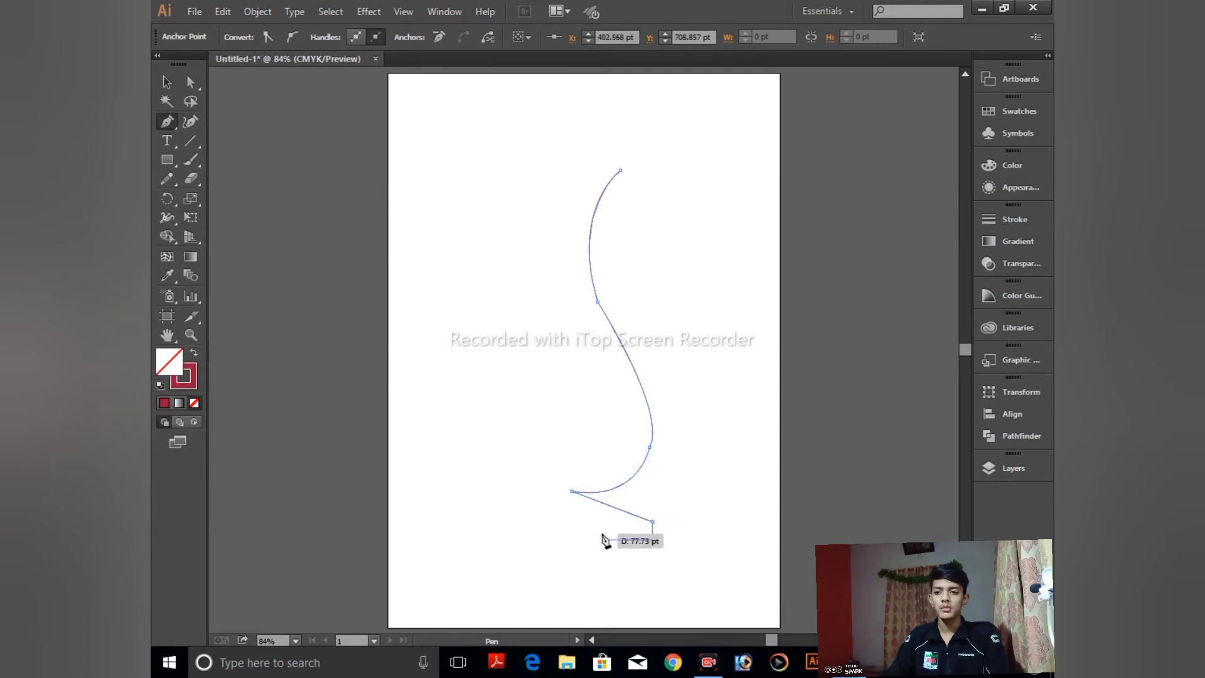
End the profile drawing and select the whole path as one object.
key(v)
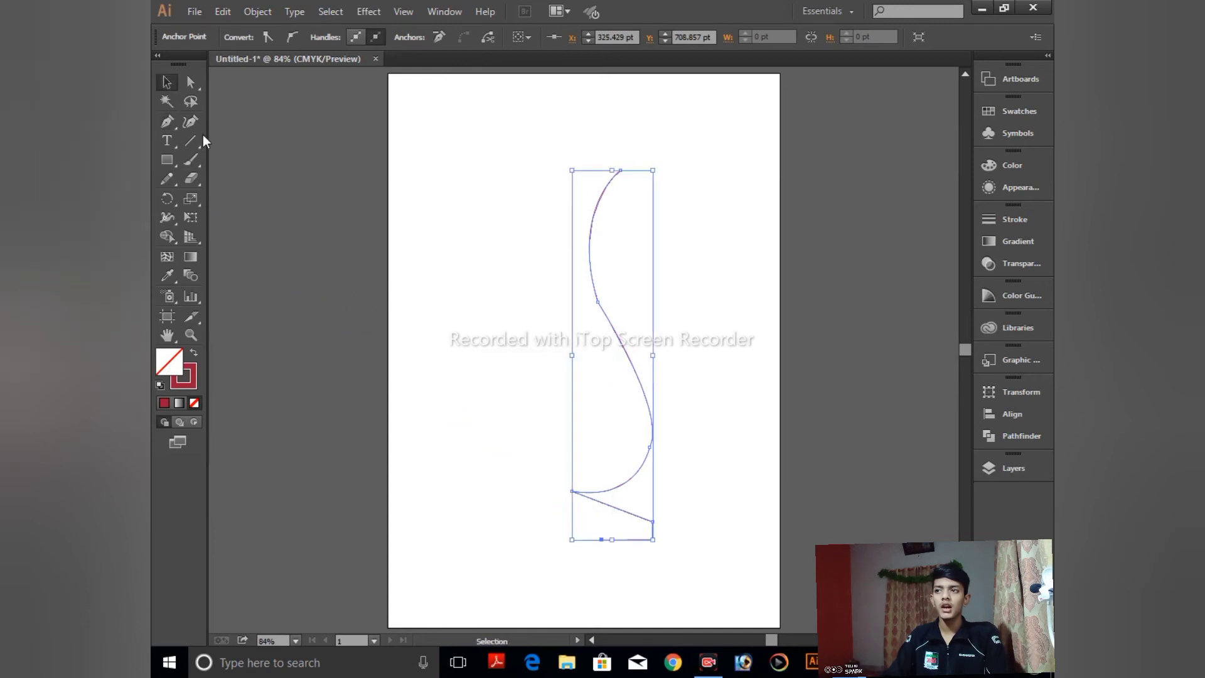
click(356, 170)
drag(531, 173, 604, 264)
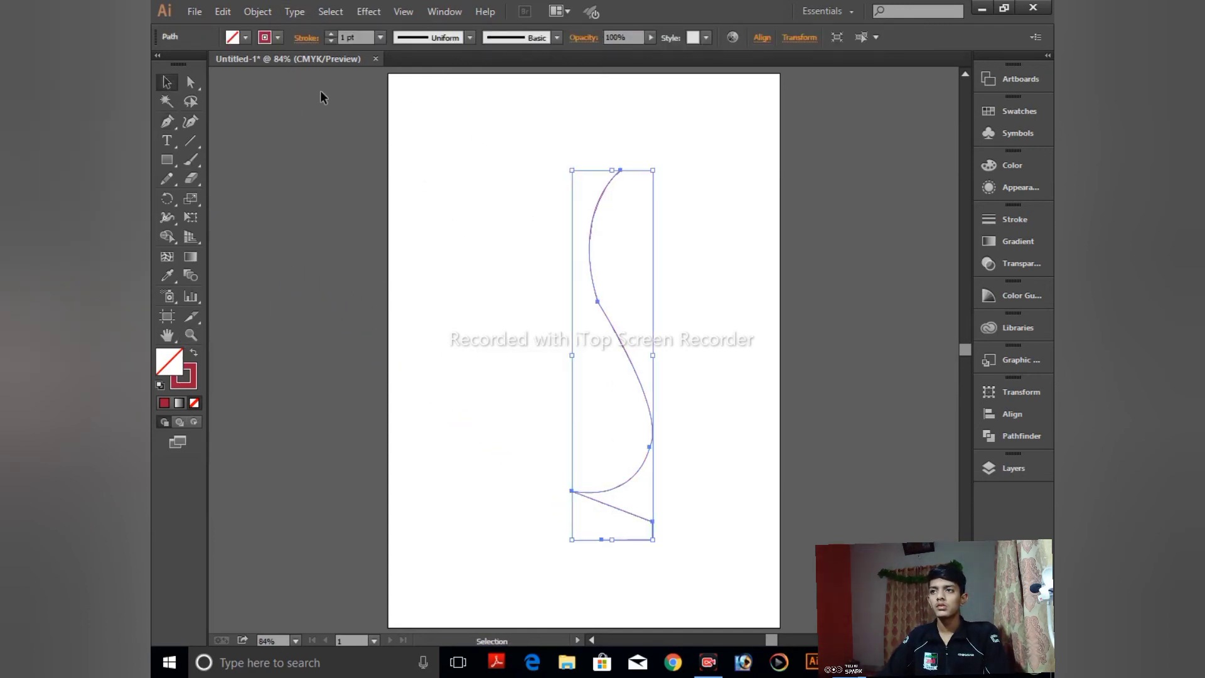
Set the stroke weight of the vase profile to 8 pt.
click(307, 43)
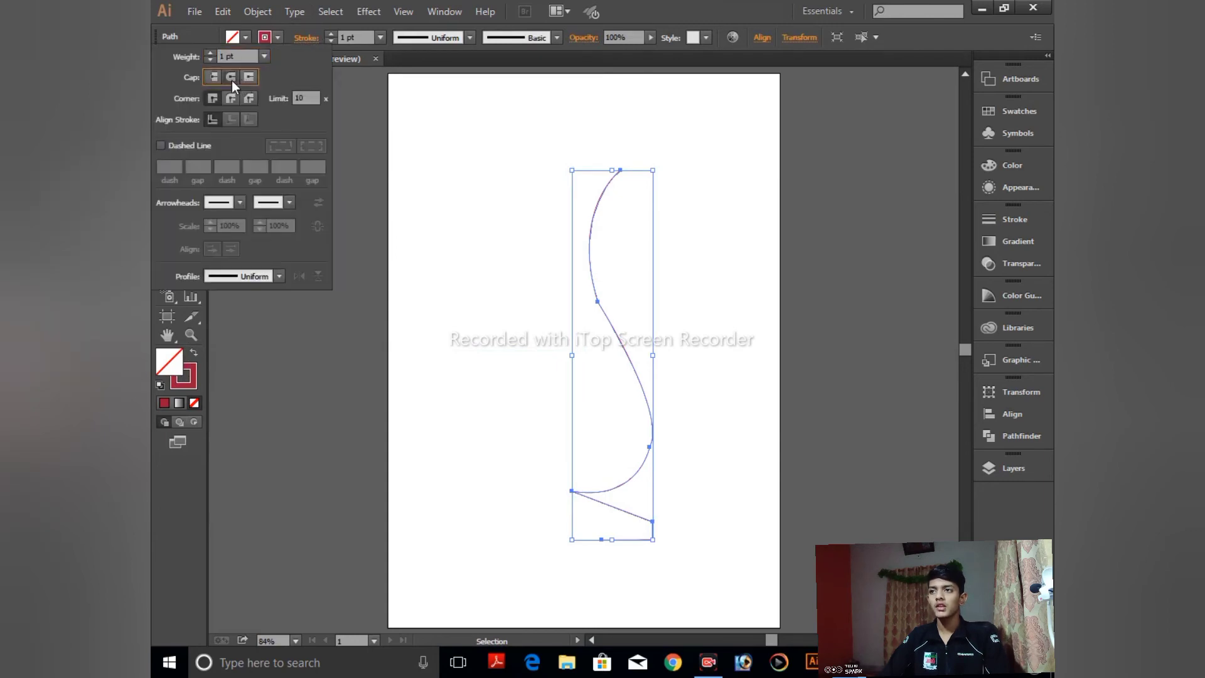
click(378, 41)
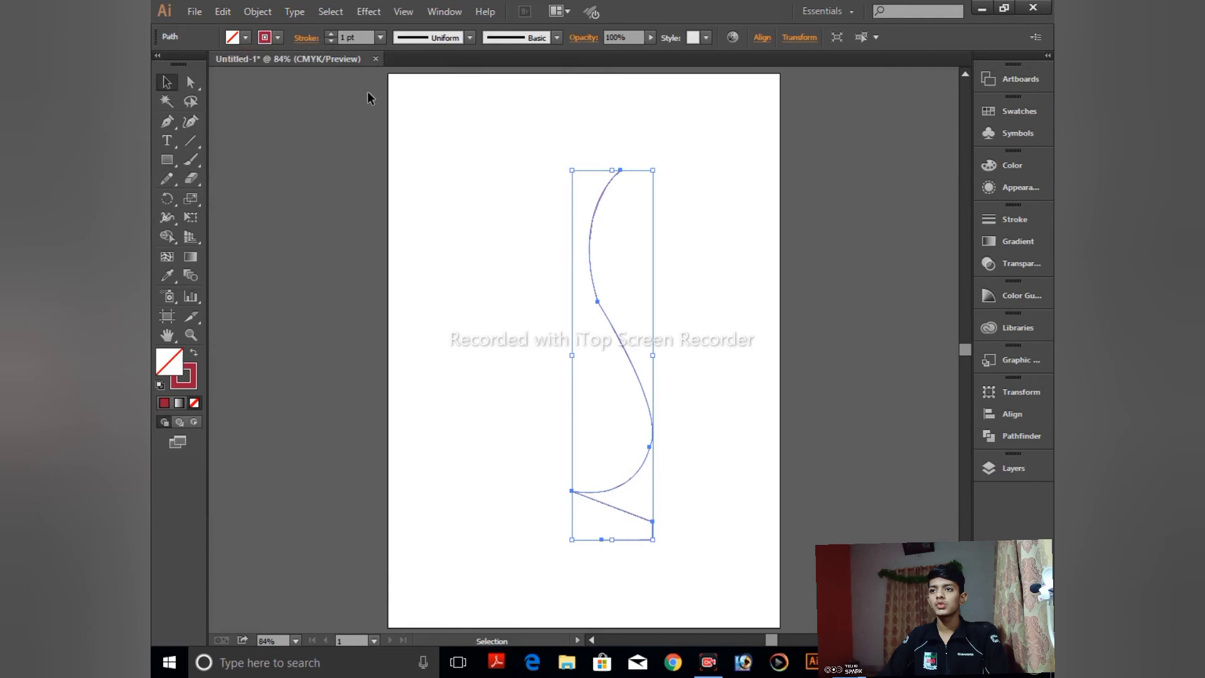
click(381, 37)
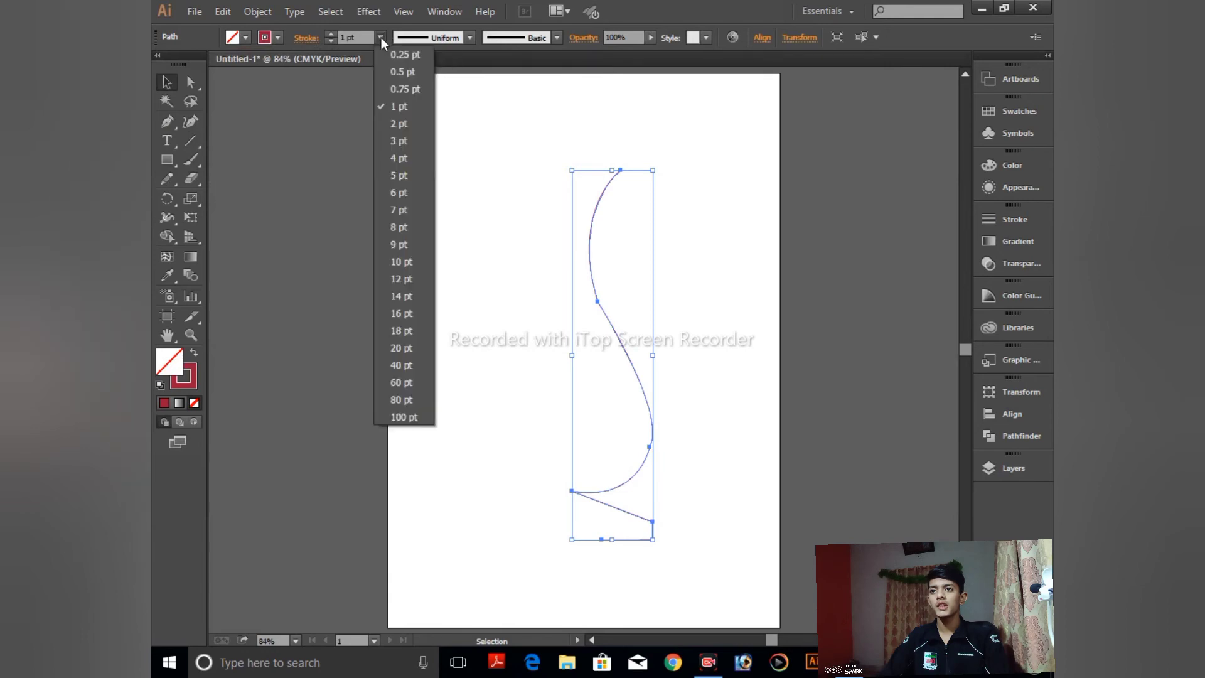
click(385, 227)
click(514, 209)
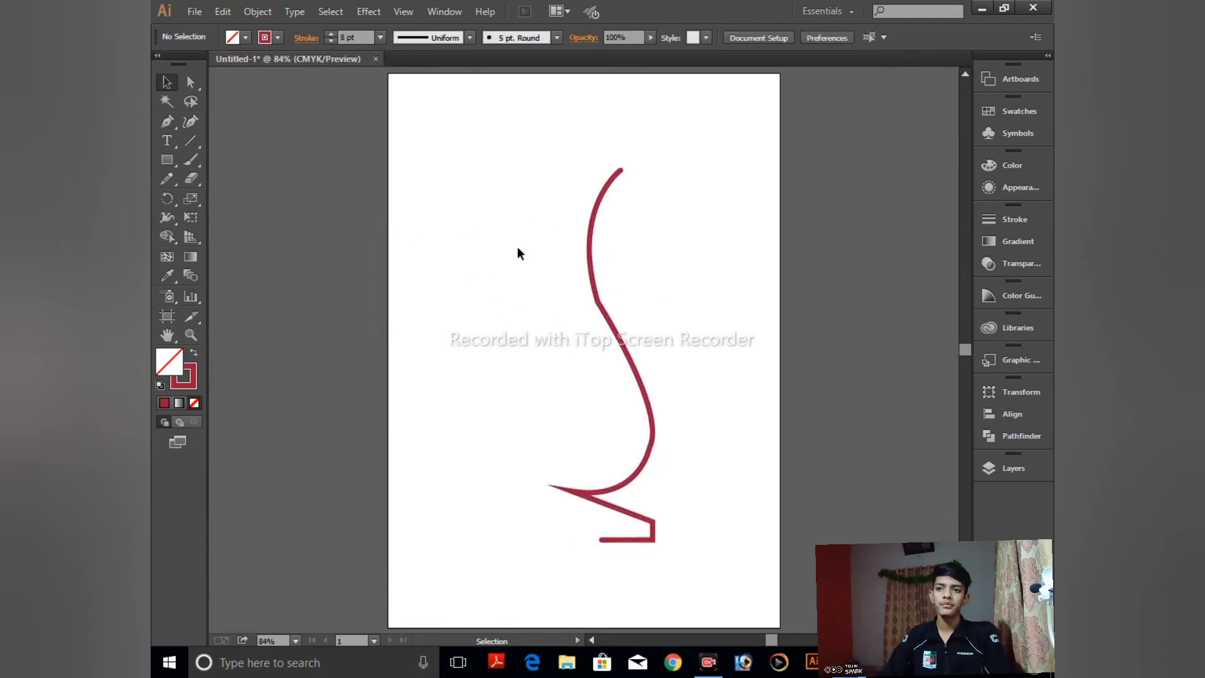
Select the anchor point at the profile's neck kink and round the kink with the Smooth tool, leaving the path deselected.
click(190, 82)
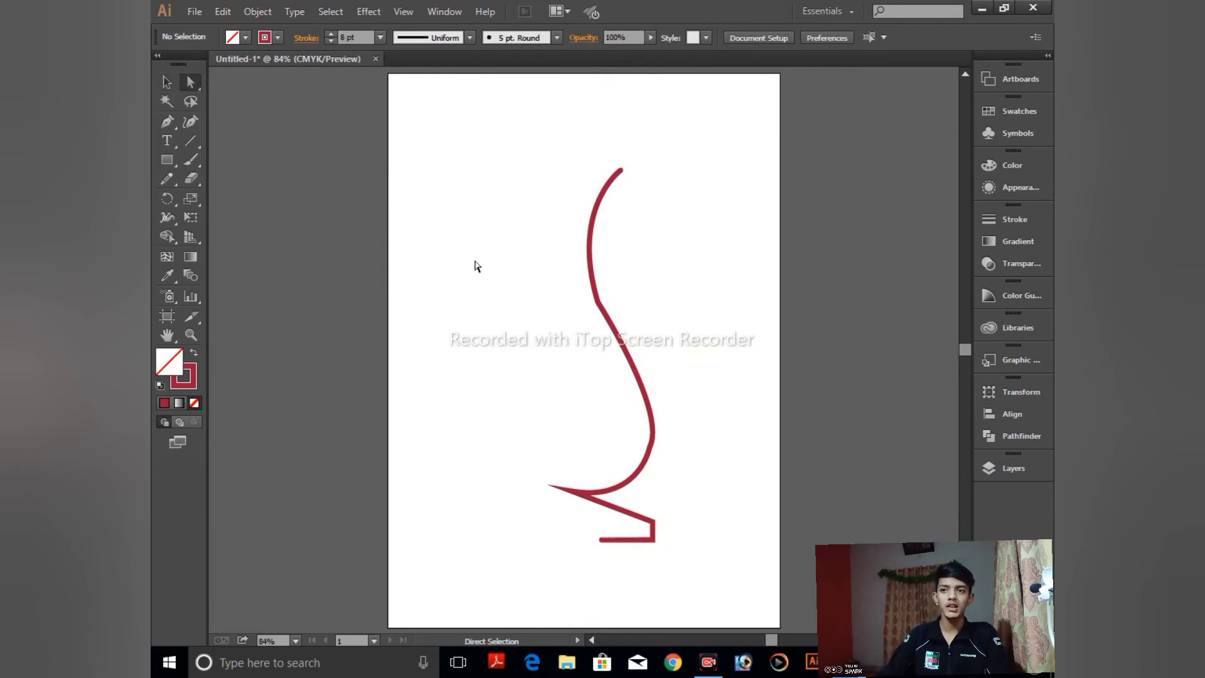
key(ctrl+plus)
key(ctrl+plus)
key(ctrl+plus)
key(ctrl+plus)
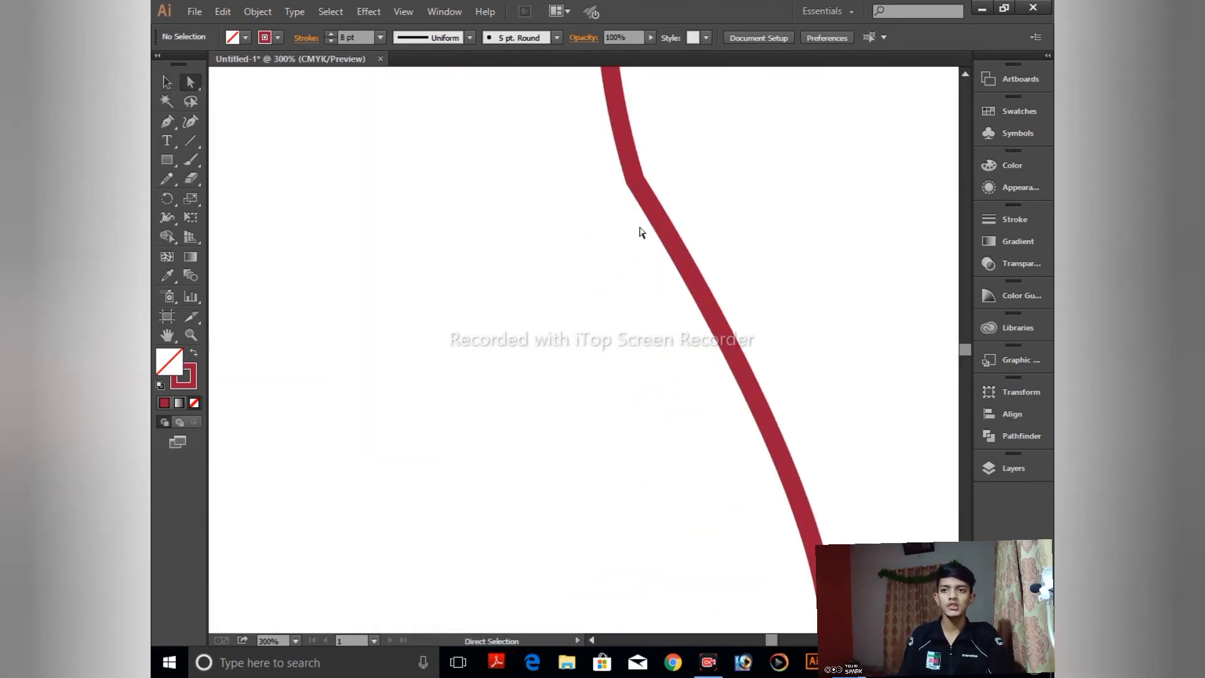
click(653, 217)
click(641, 138)
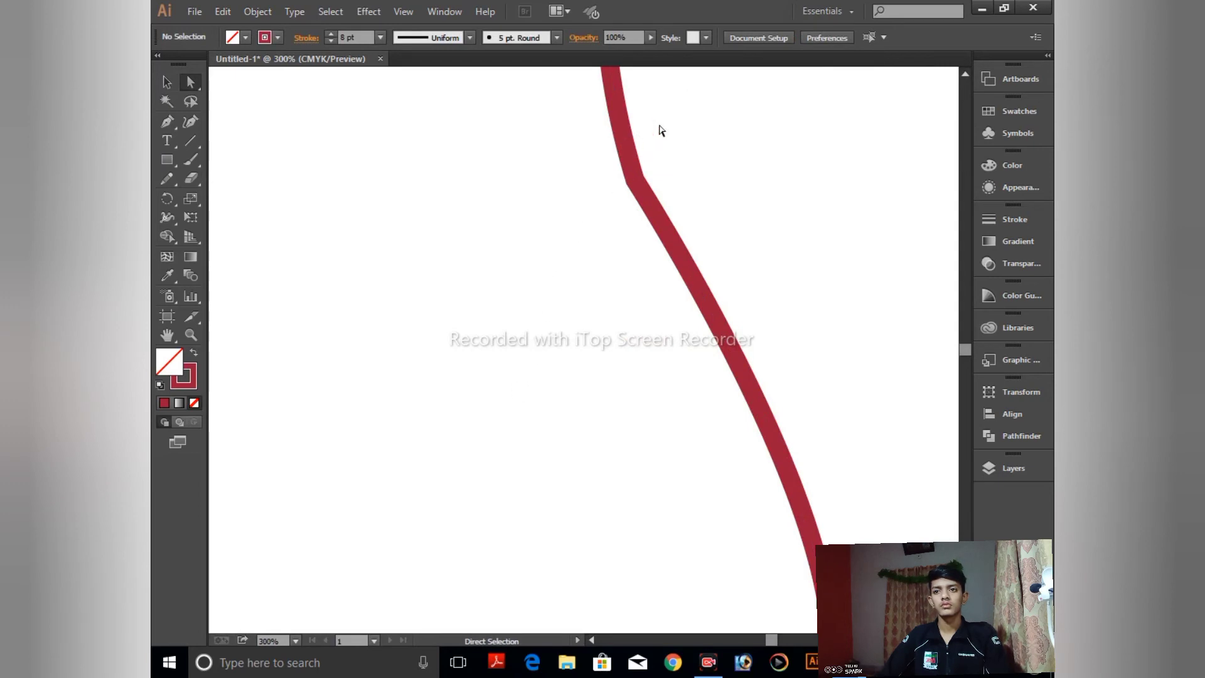
click(638, 177)
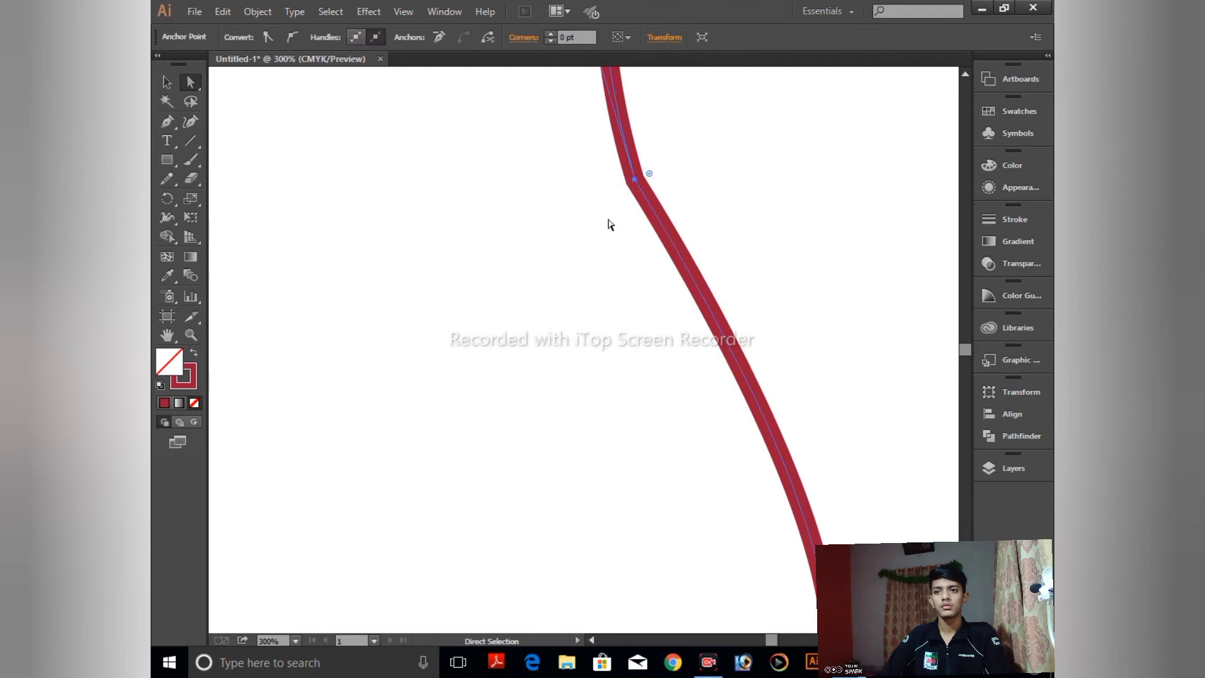
click(560, 148)
drag(606, 164, 704, 238)
click(706, 242)
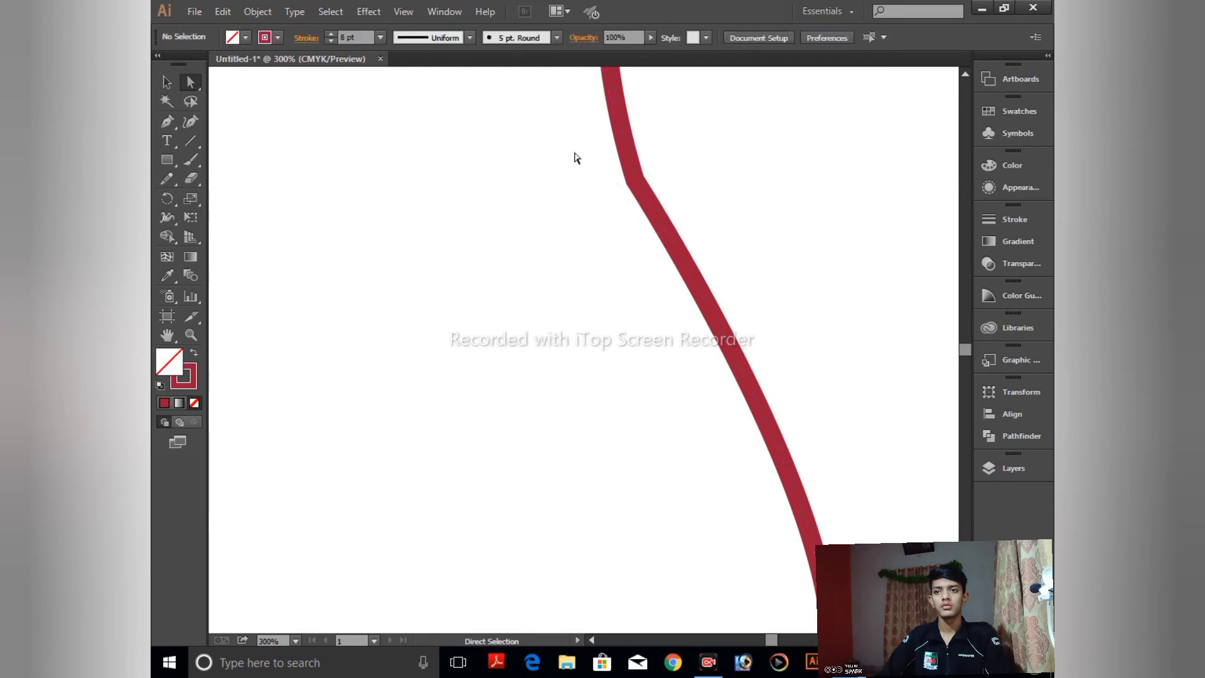
drag(625, 180, 707, 226)
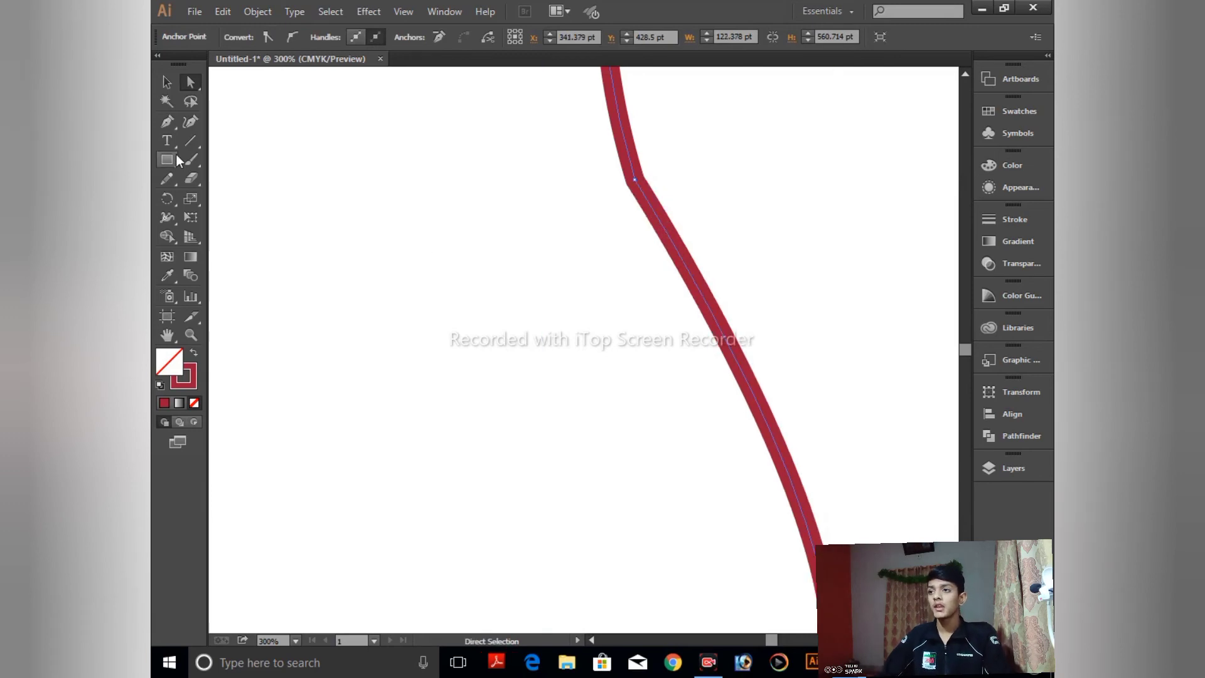
drag(168, 178, 217, 200)
drag(631, 187, 642, 177)
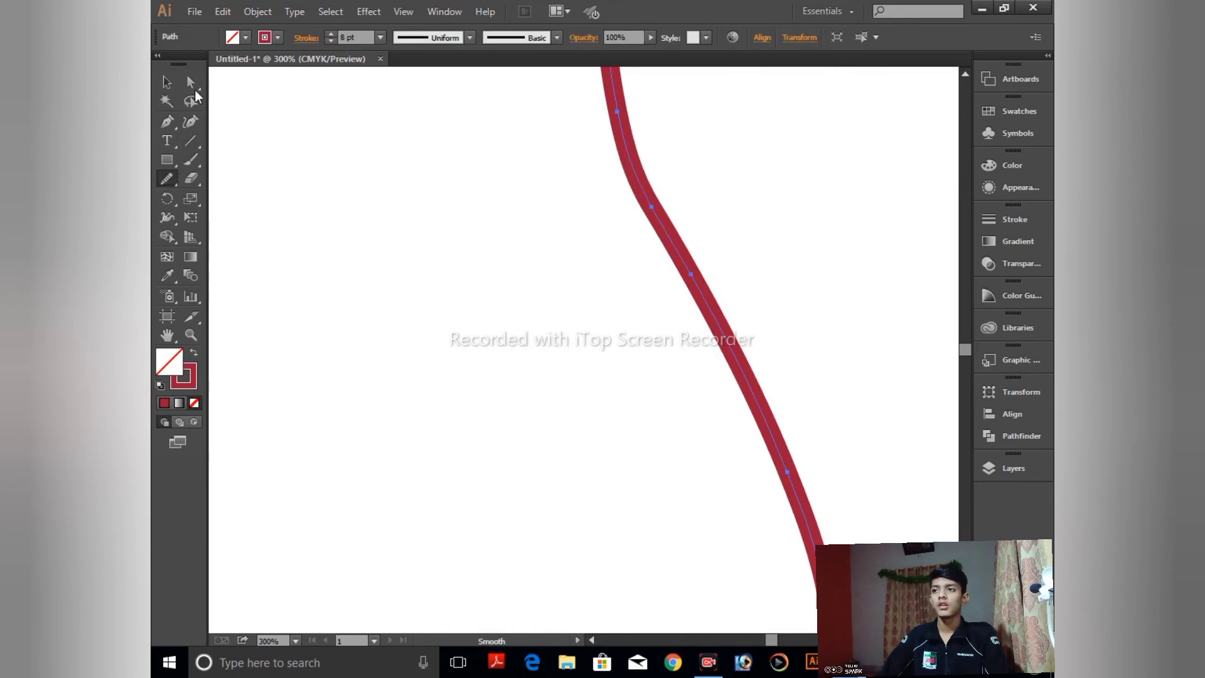
click(166, 82)
click(301, 146)
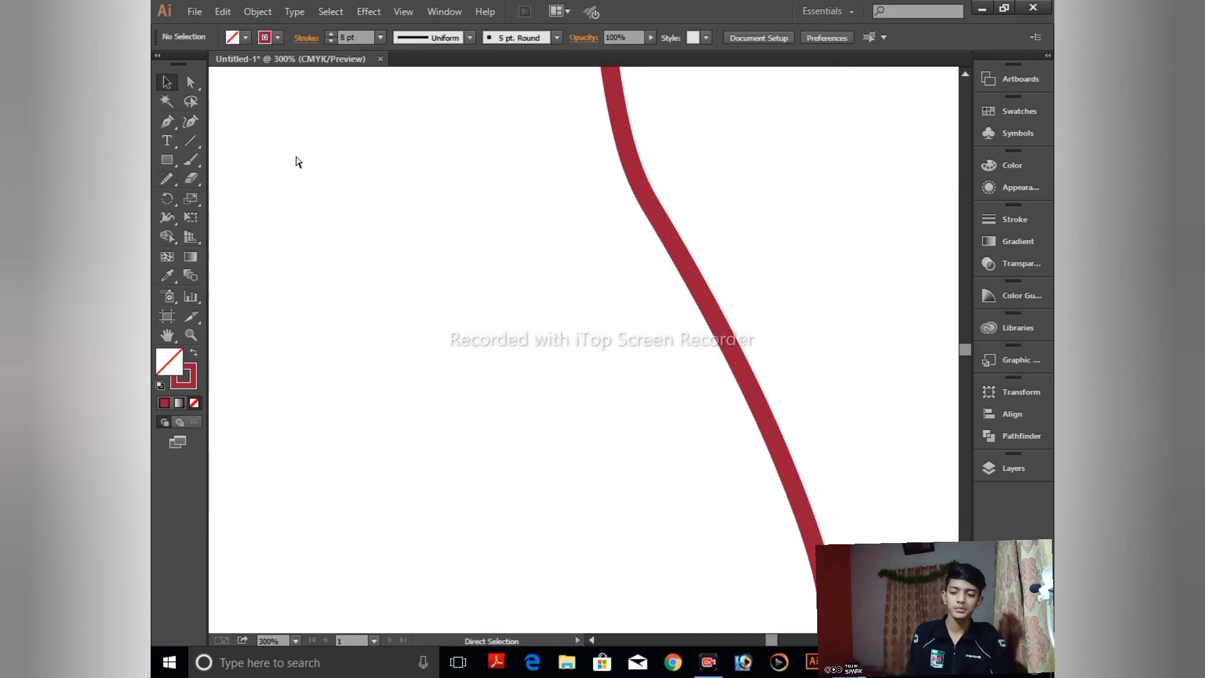
Soften the sharp tip where the profile's body meets the foot with the Smooth tool, undoing the last smoothing stroke.
key(ctrl+0)
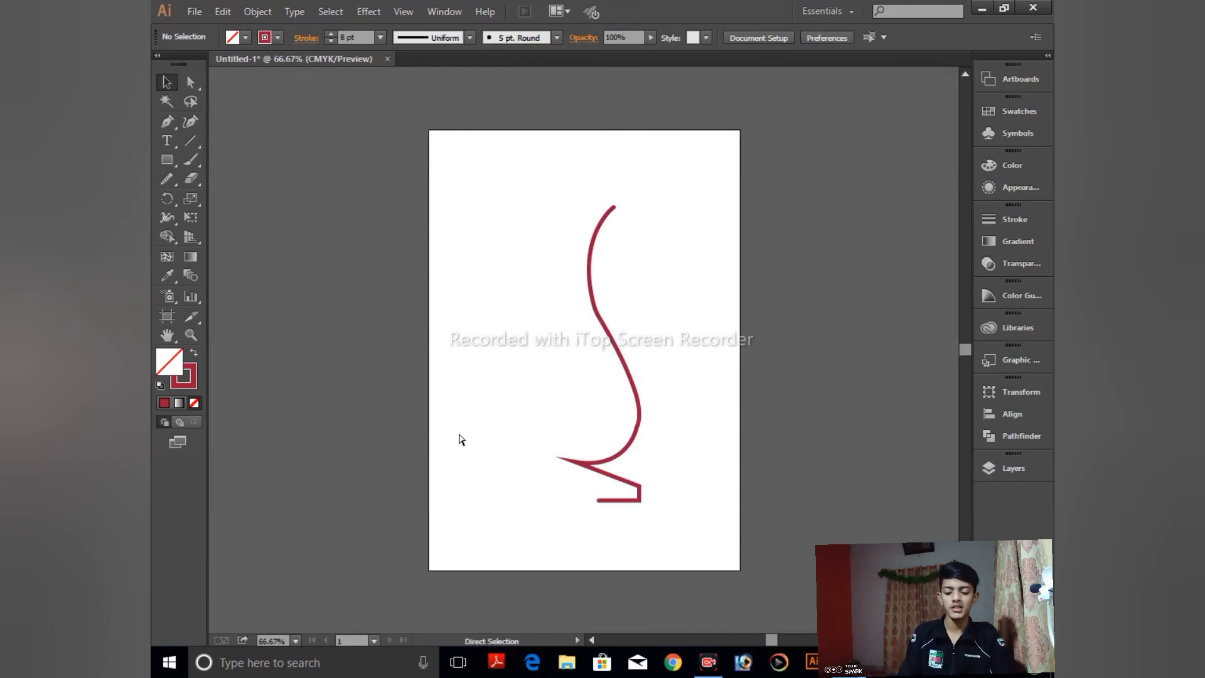
key(ctrl+plus)
key(ctrl+plus)
key(ctrl+plus)
drag(493, 376, 468, 252)
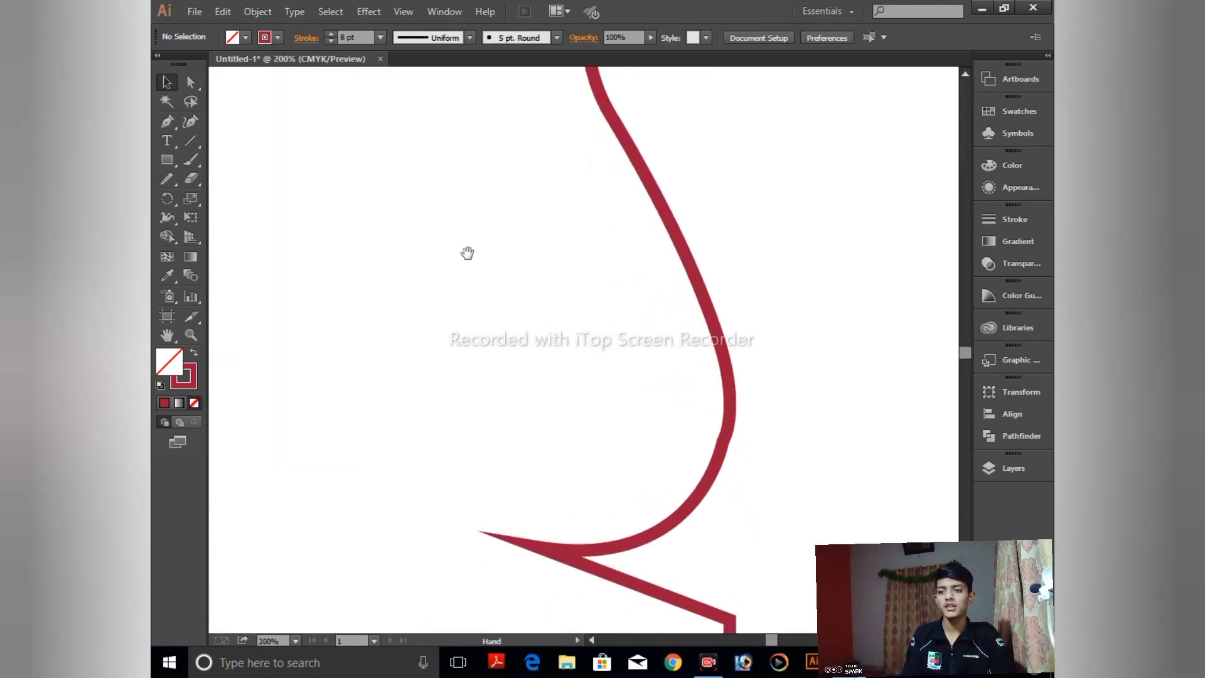
drag(476, 342, 475, 293)
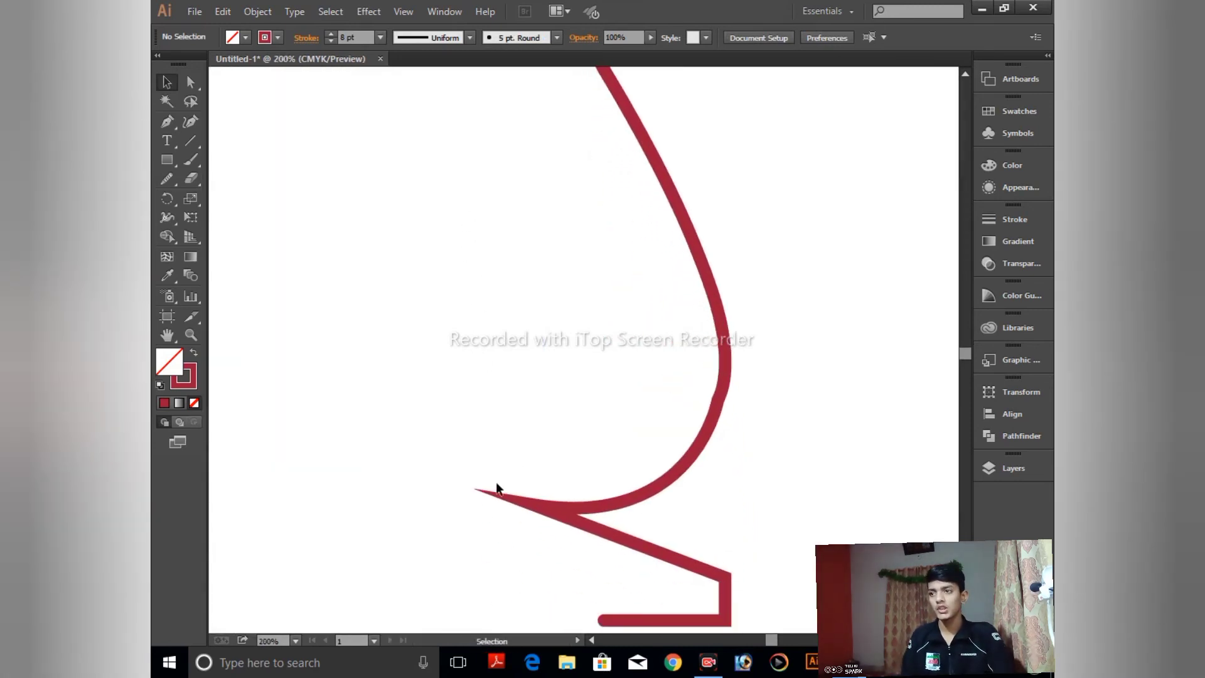
click(167, 180)
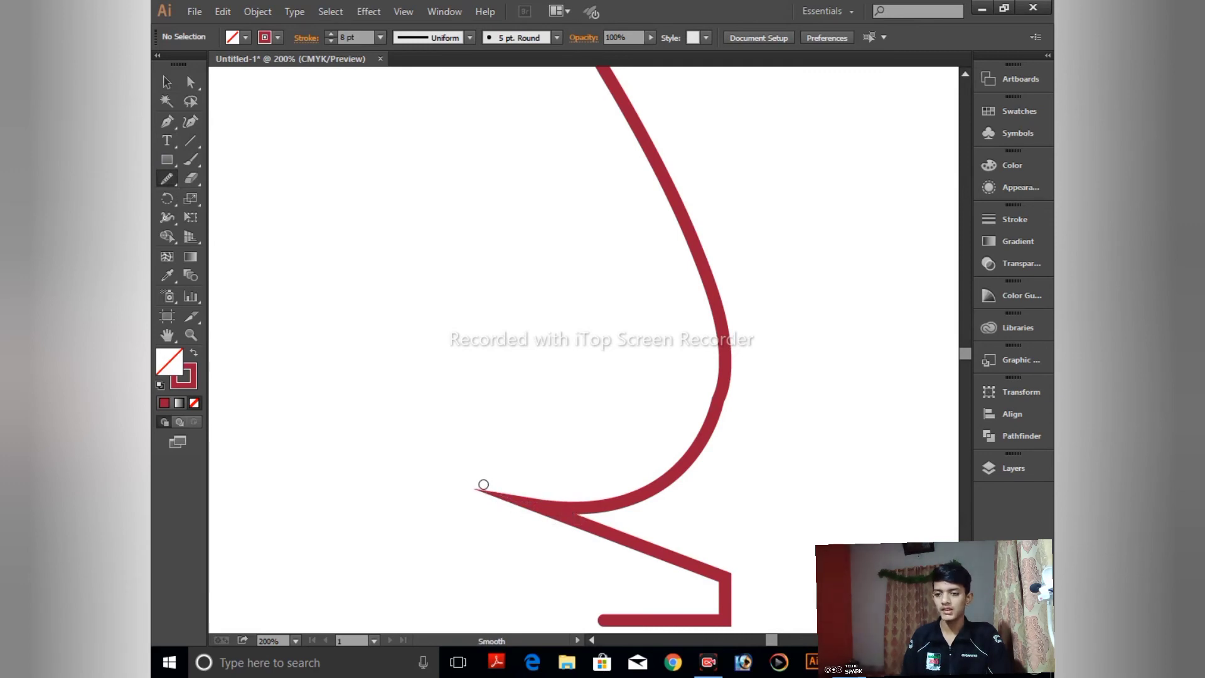
key(v)
drag(477, 465, 569, 552)
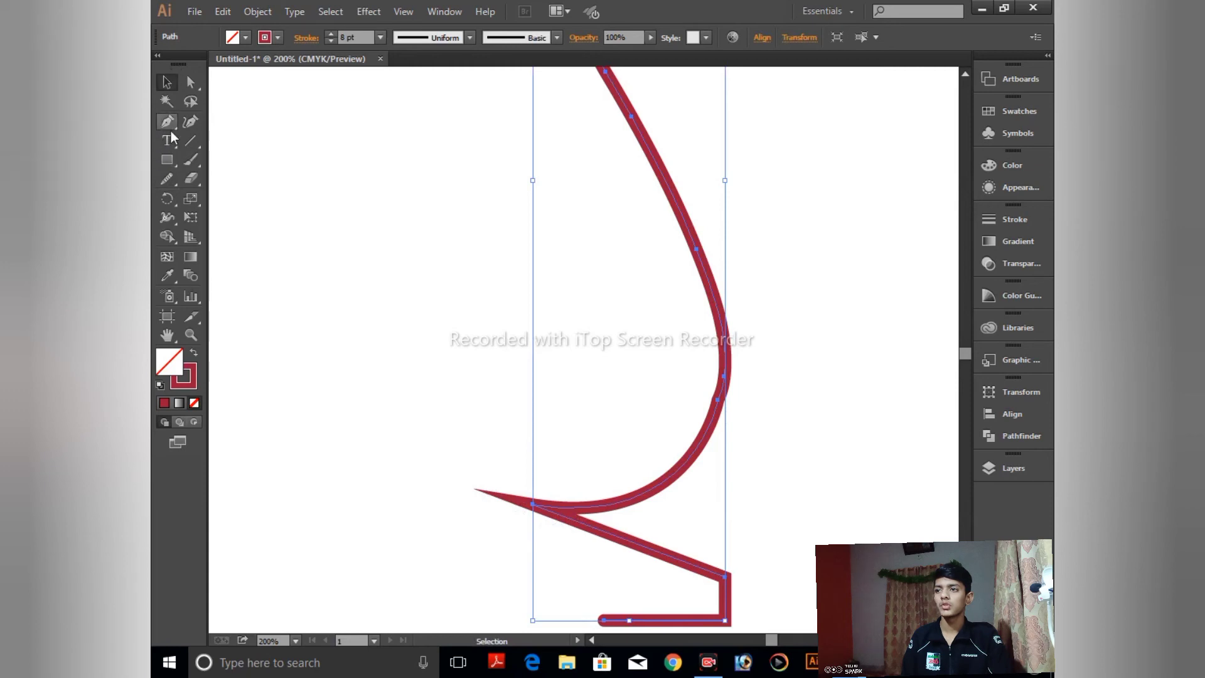
click(167, 180)
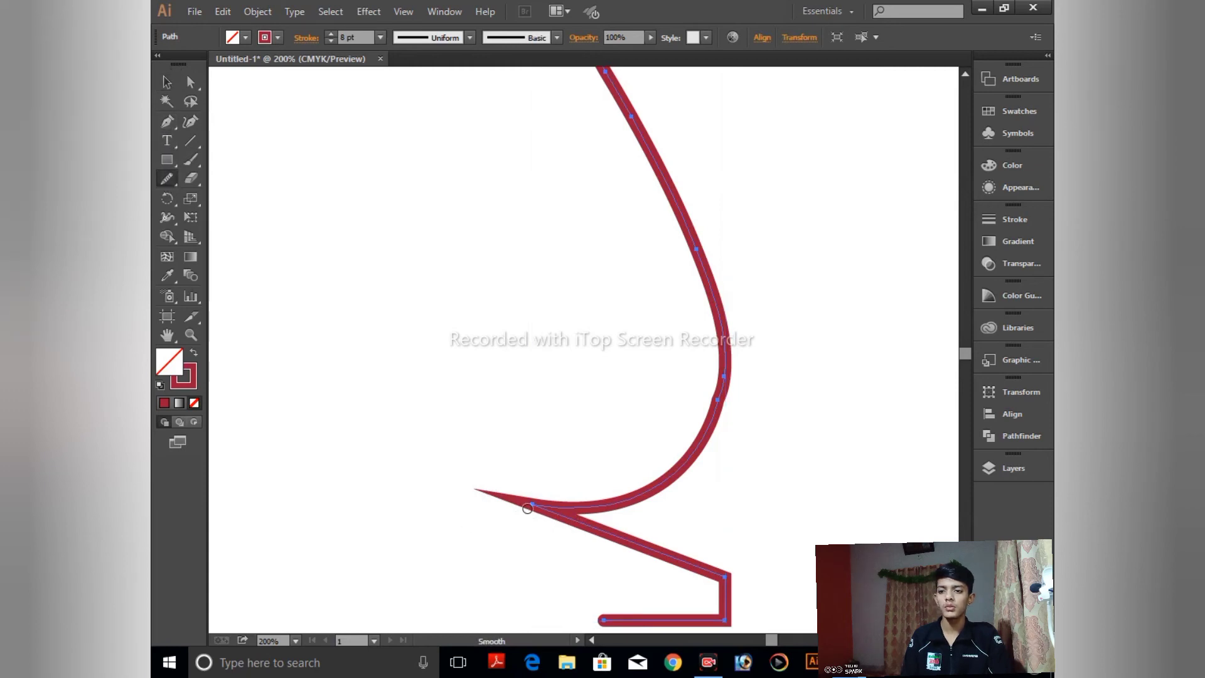
drag(525, 506, 553, 512)
mouse_move(516, 497)
mouse_down()
mouse_move(562, 513)
mouse_move(549, 508)
mouse_up()
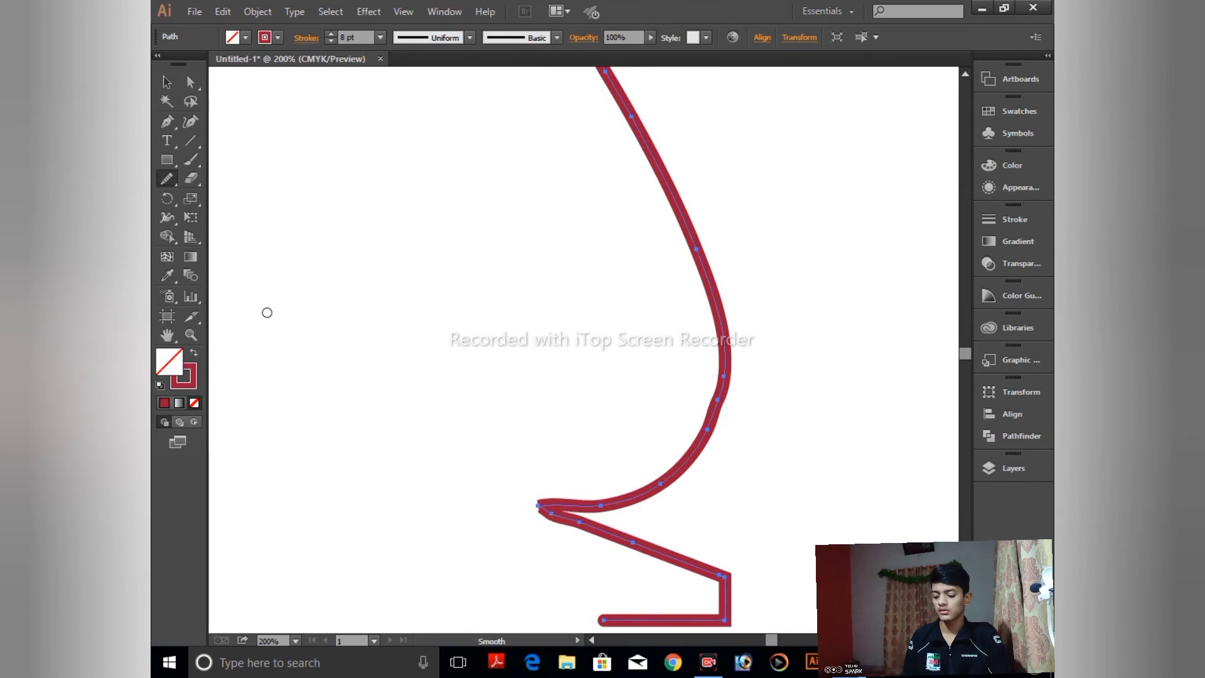
key(ctrl+z)
click(167, 82)
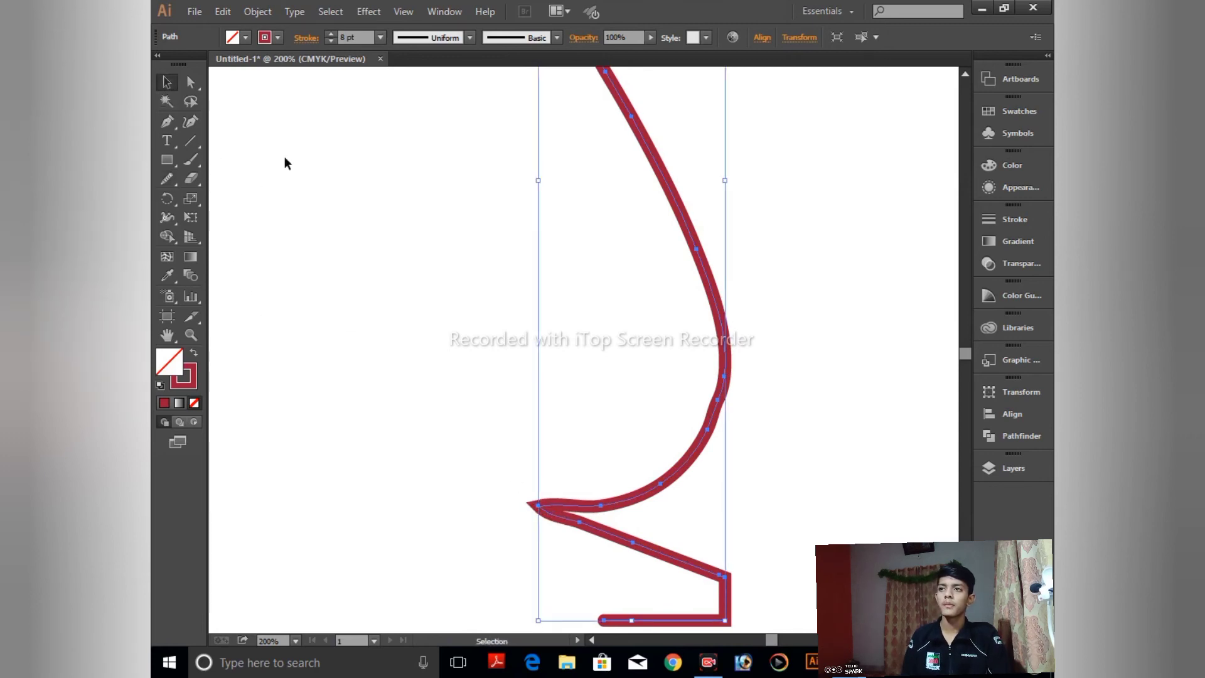
Try a 7 pt stroke weight on the profile and return it to 8 pt.
click(303, 216)
drag(625, 366, 785, 475)
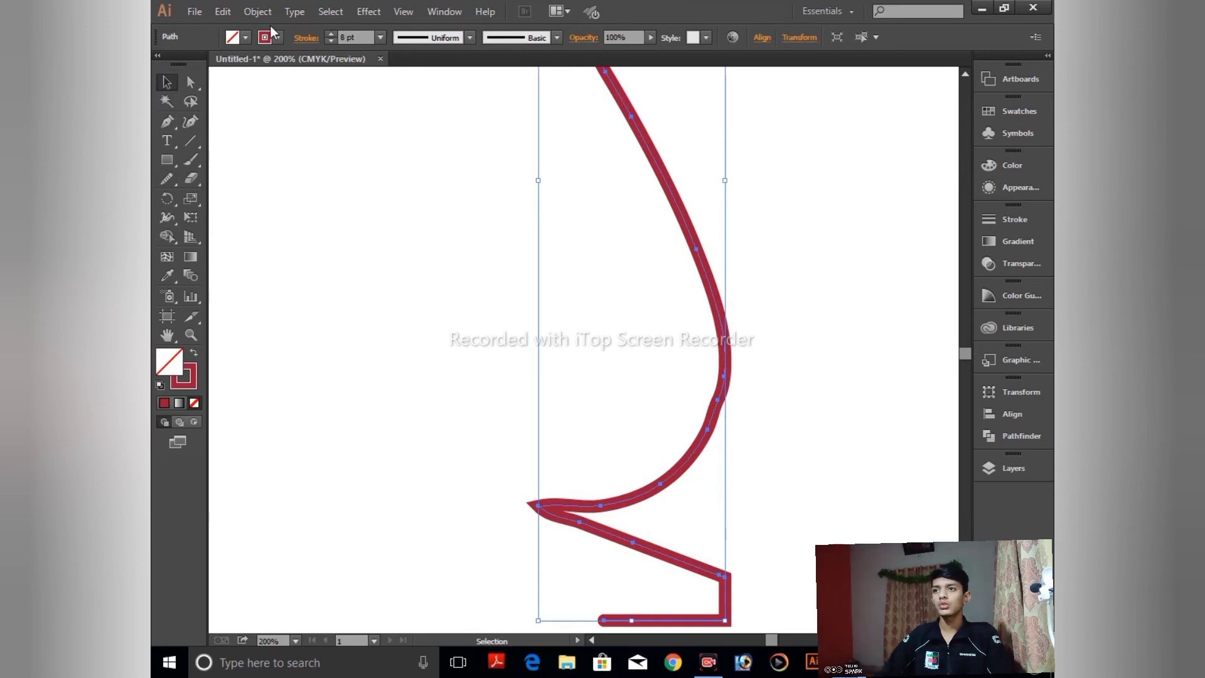
click(329, 40)
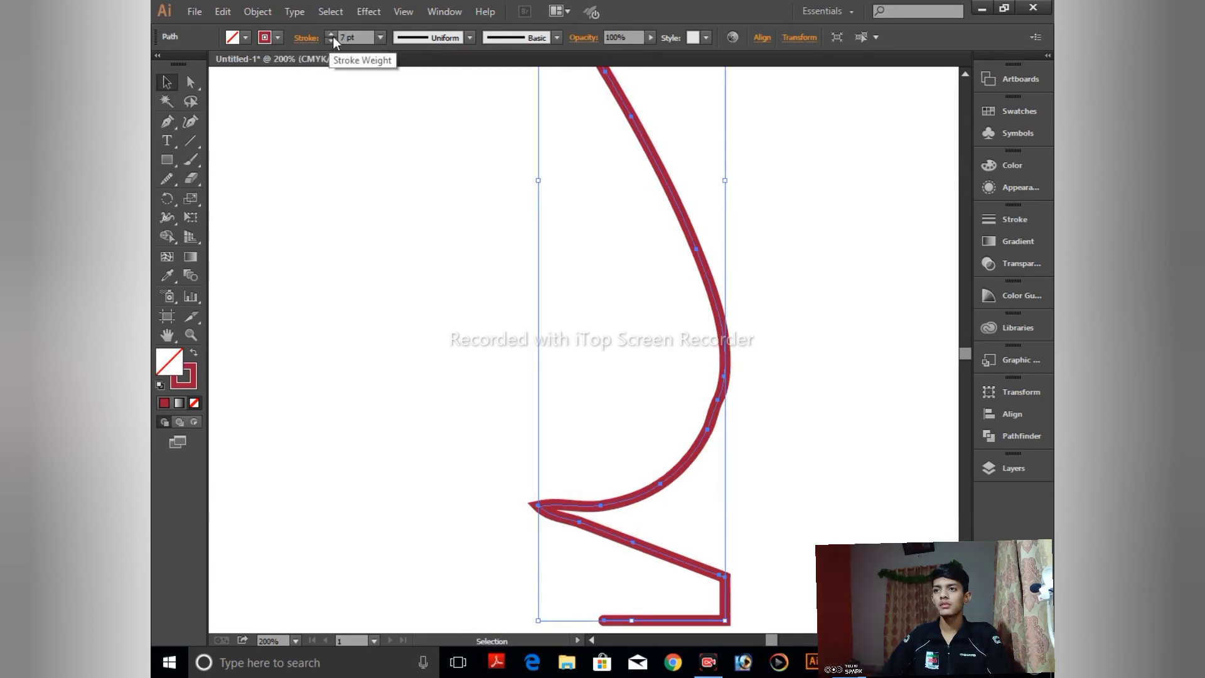
click(331, 34)
click(334, 99)
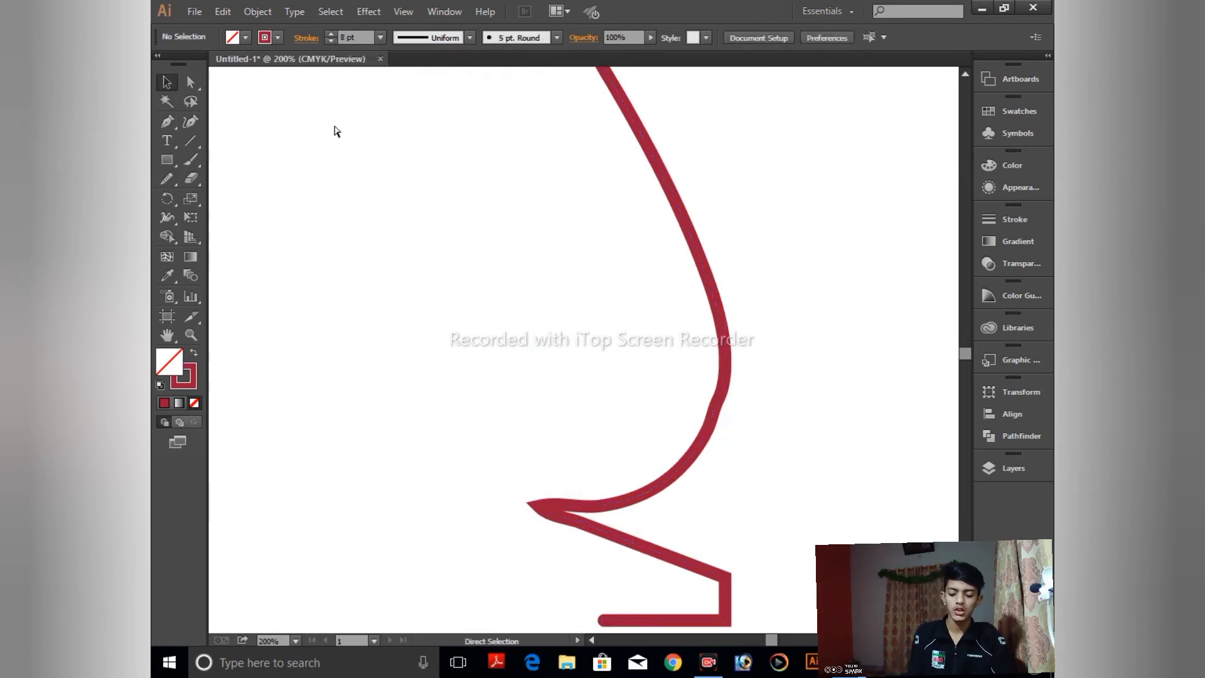
Start the 3D Revolve effect on the whole profile, keeping the 360° angle around the left edge, and enable its preview.
key(ctrl+0)
drag(487, 149, 676, 309)
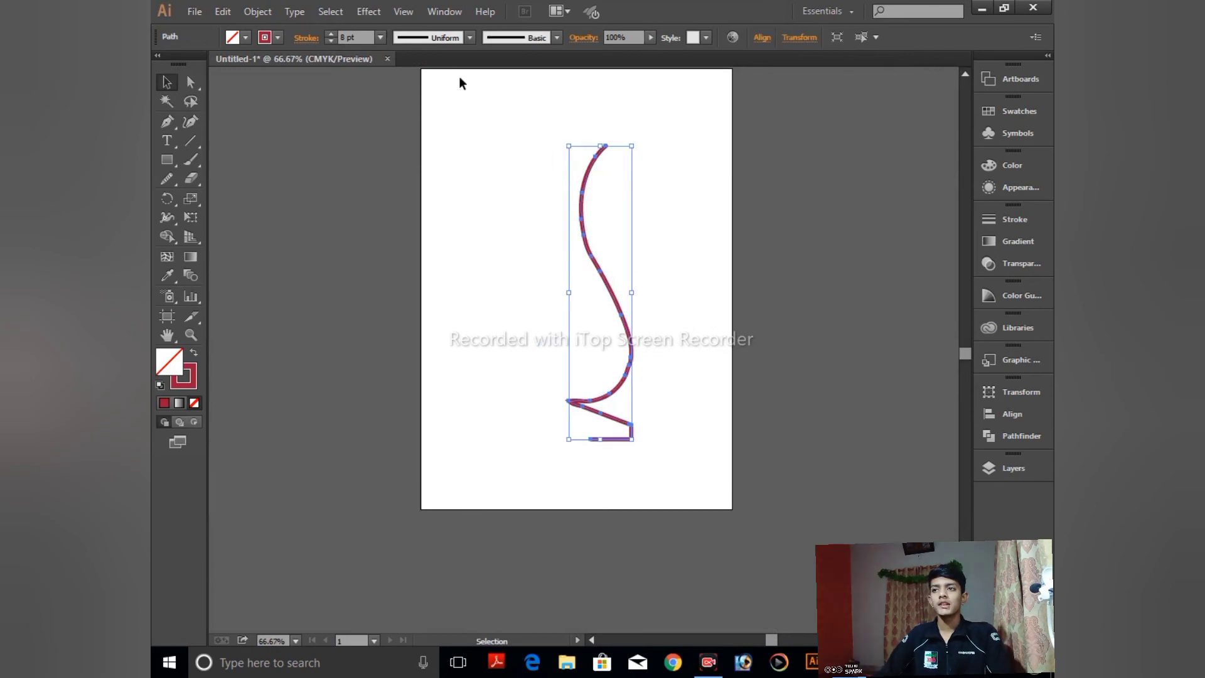
click(366, 13)
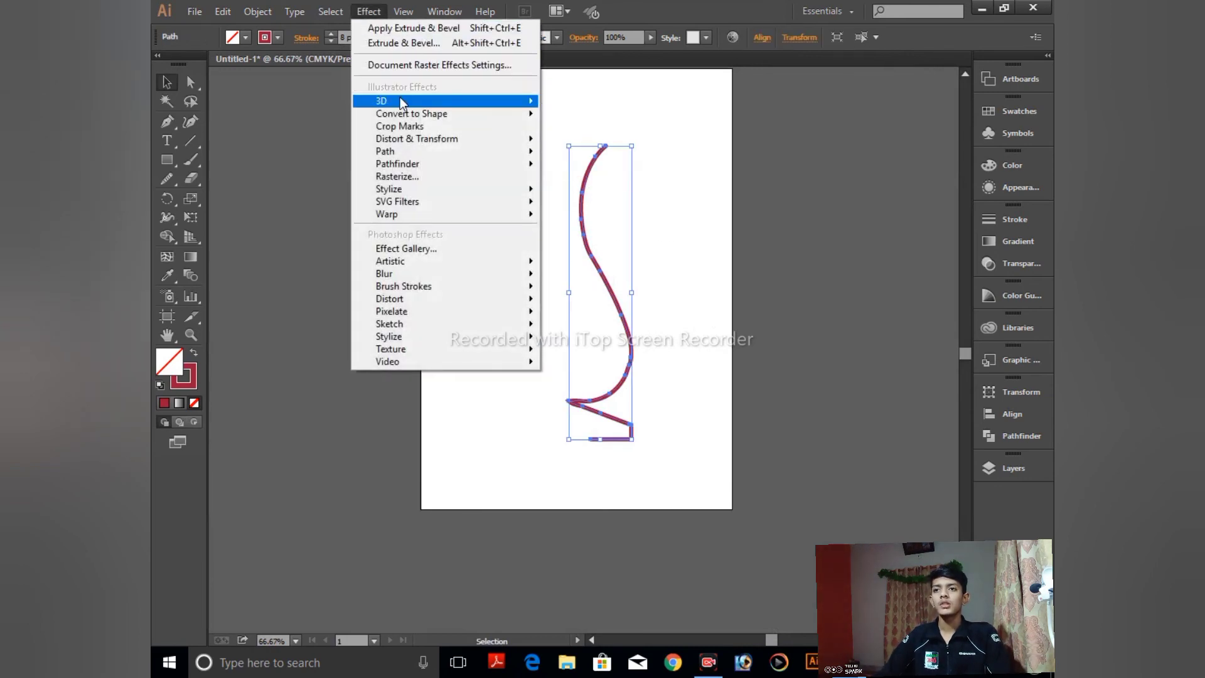
mouse_move(424, 101)
click(563, 121)
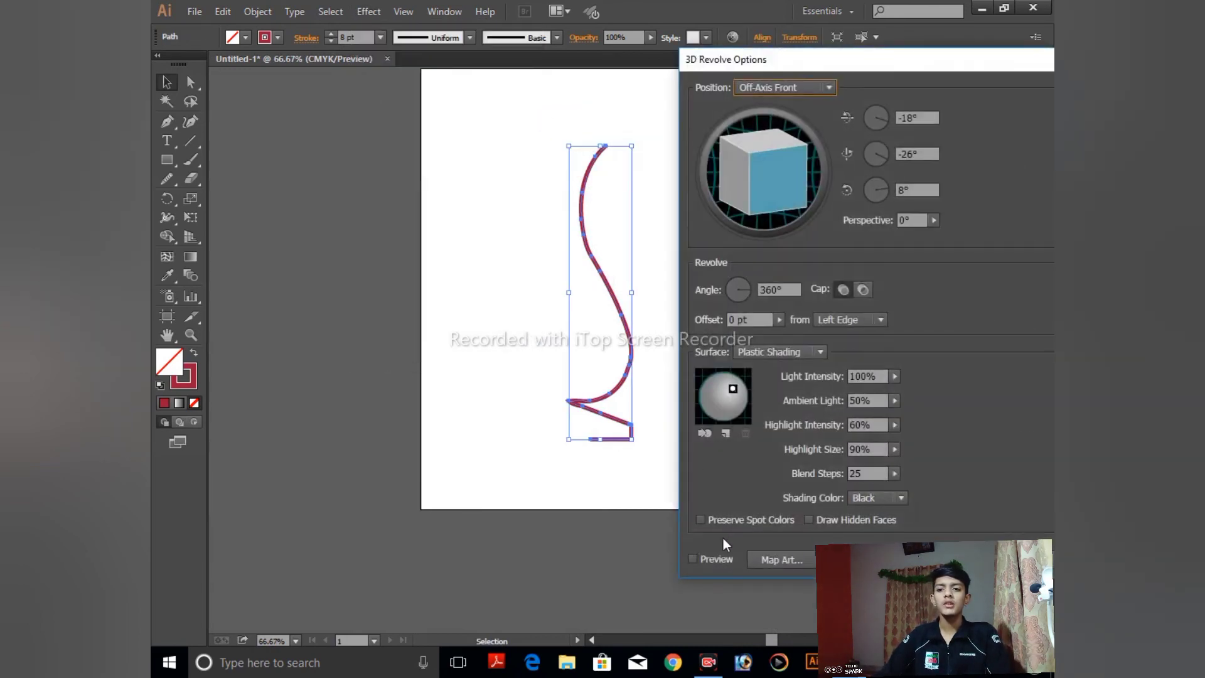
click(712, 560)
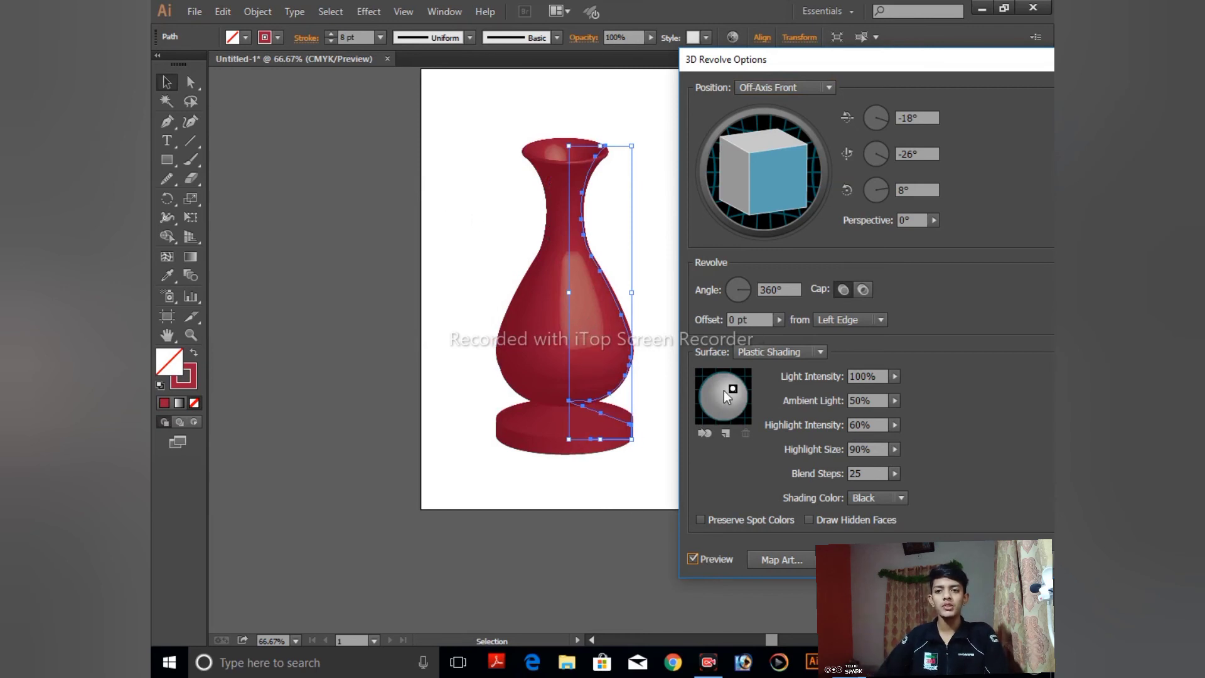
Move the revolve light to the right side of the shading sphere and add a second light at its left edge.
drag(740, 390, 743, 391)
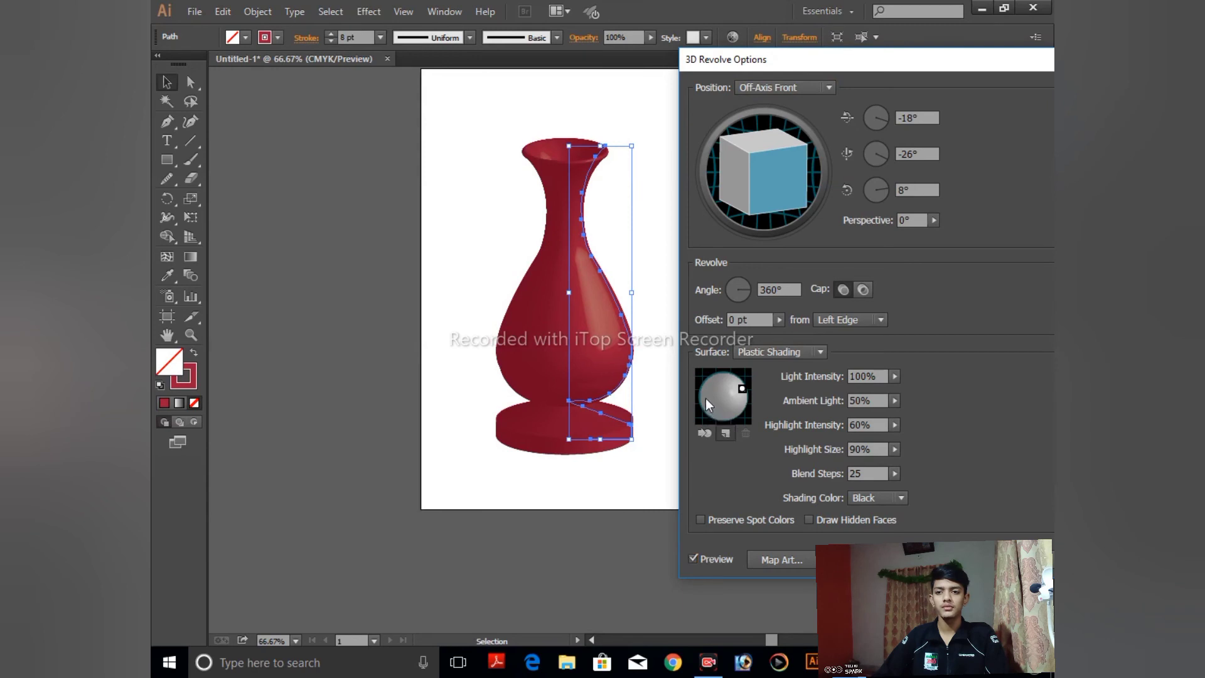
drag(723, 397, 699, 390)
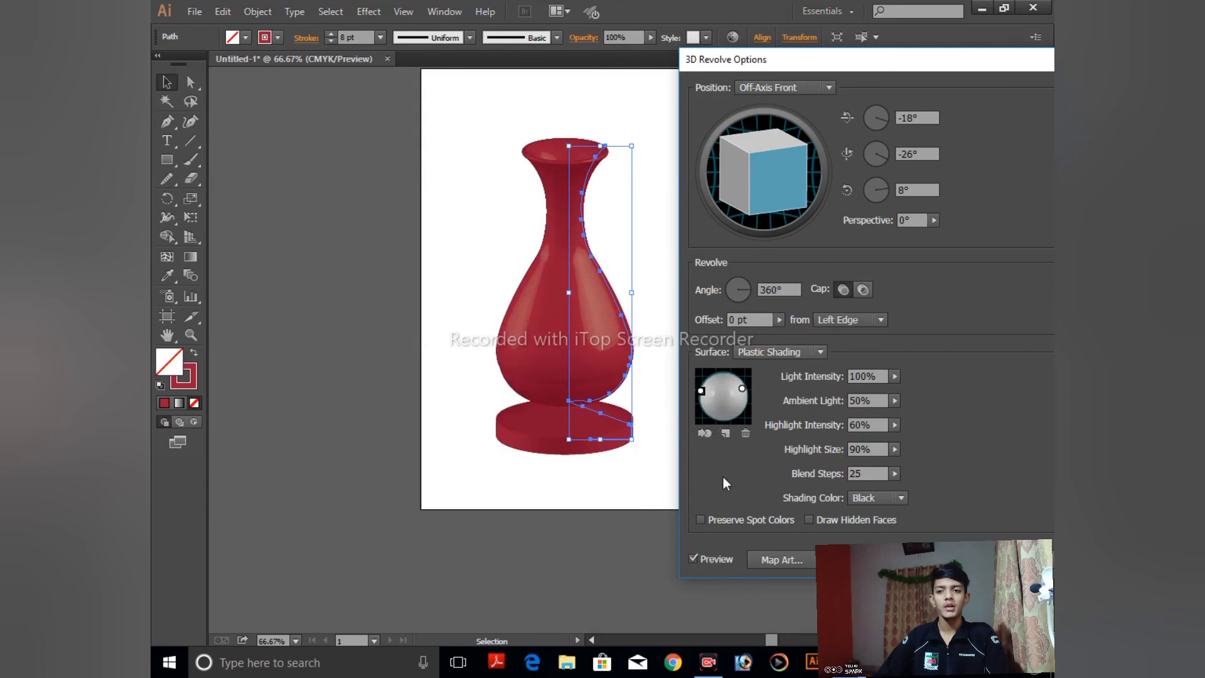
click(742, 387)
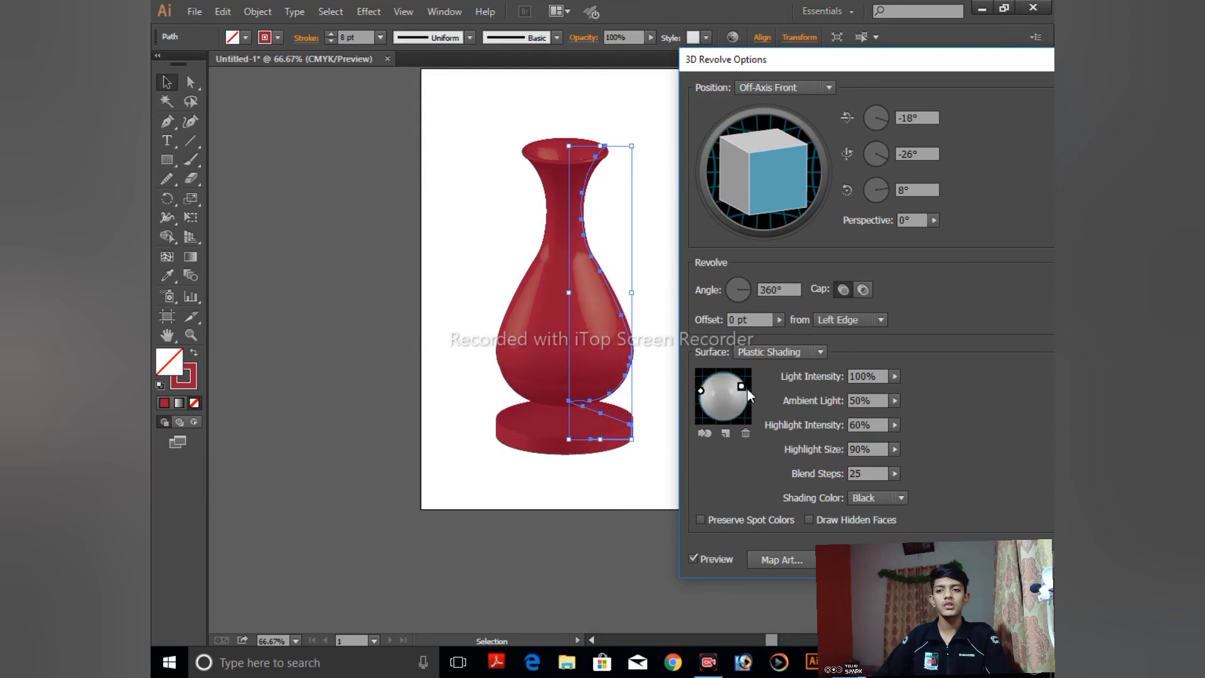
Replace the right-hand light with a new one at the sphere's right edge, apply the Revolve effect and deselect the vase.
click(745, 433)
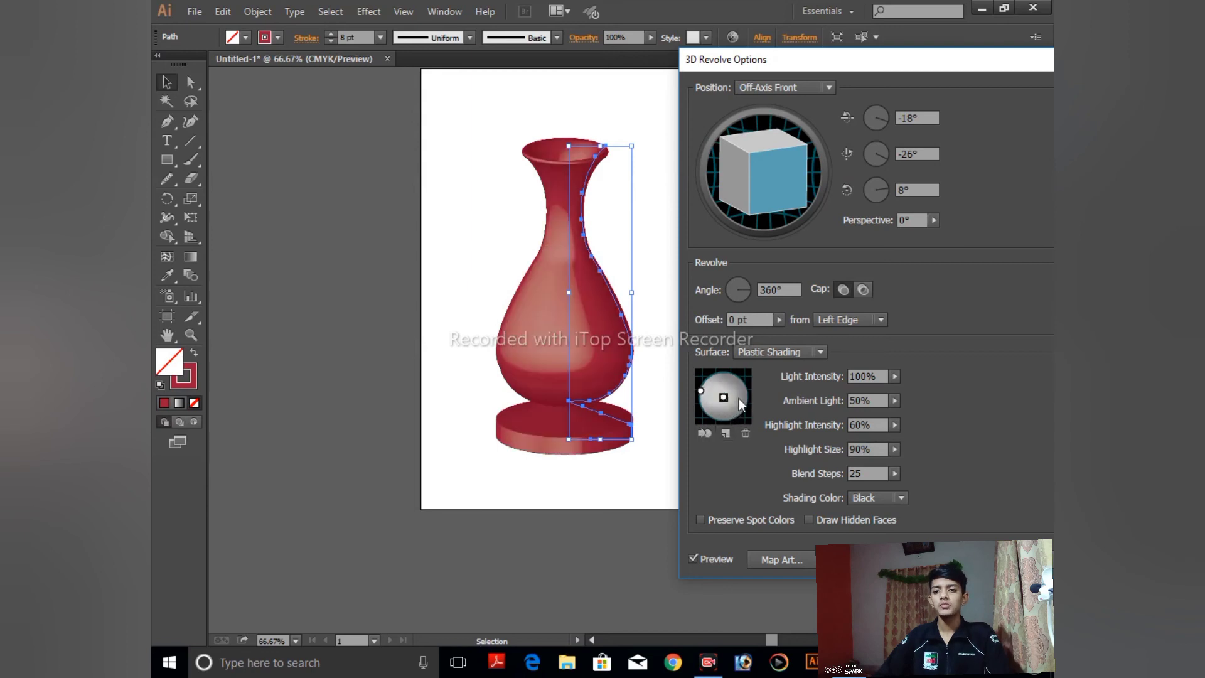
drag(724, 398, 747, 398)
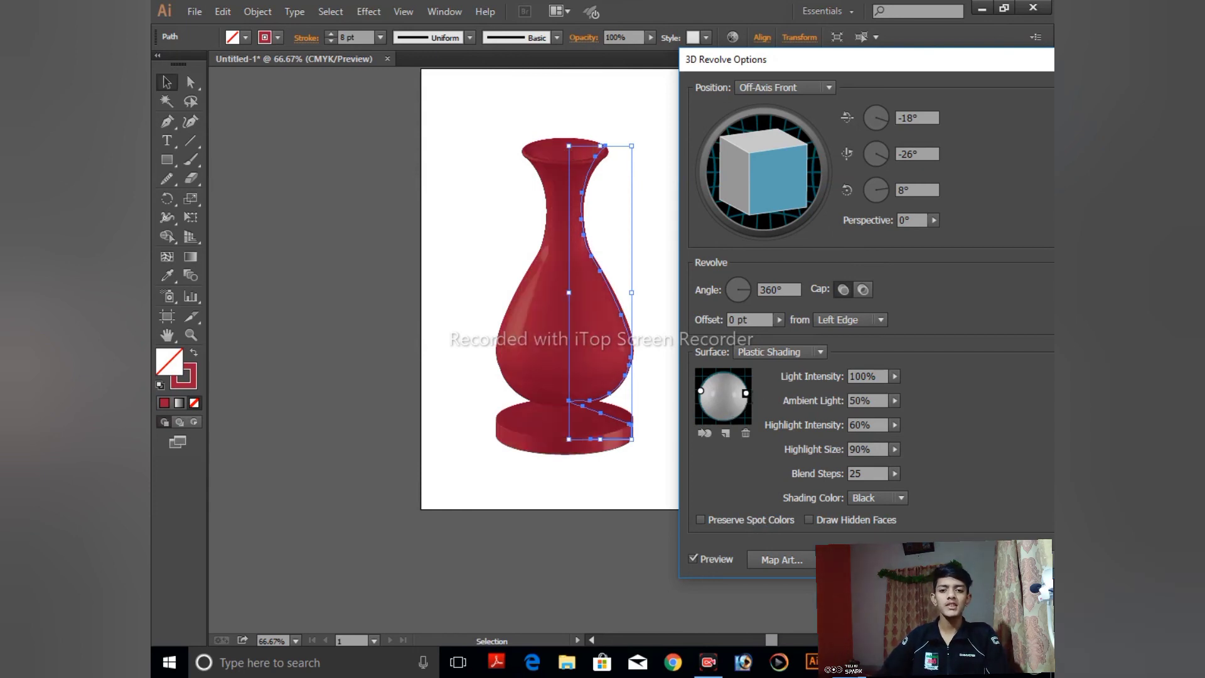
click(939, 559)
click(772, 470)
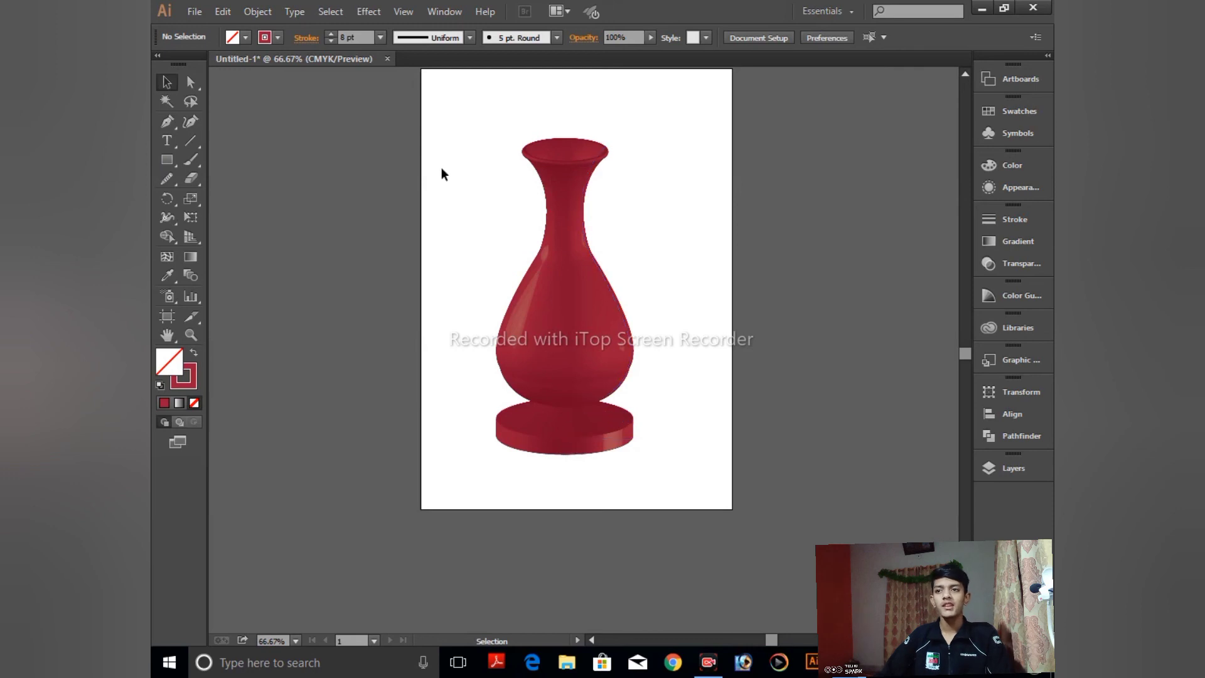
Delete the revolved vase from the artboard and fit the empty artboard in the window.
drag(500, 205, 683, 379)
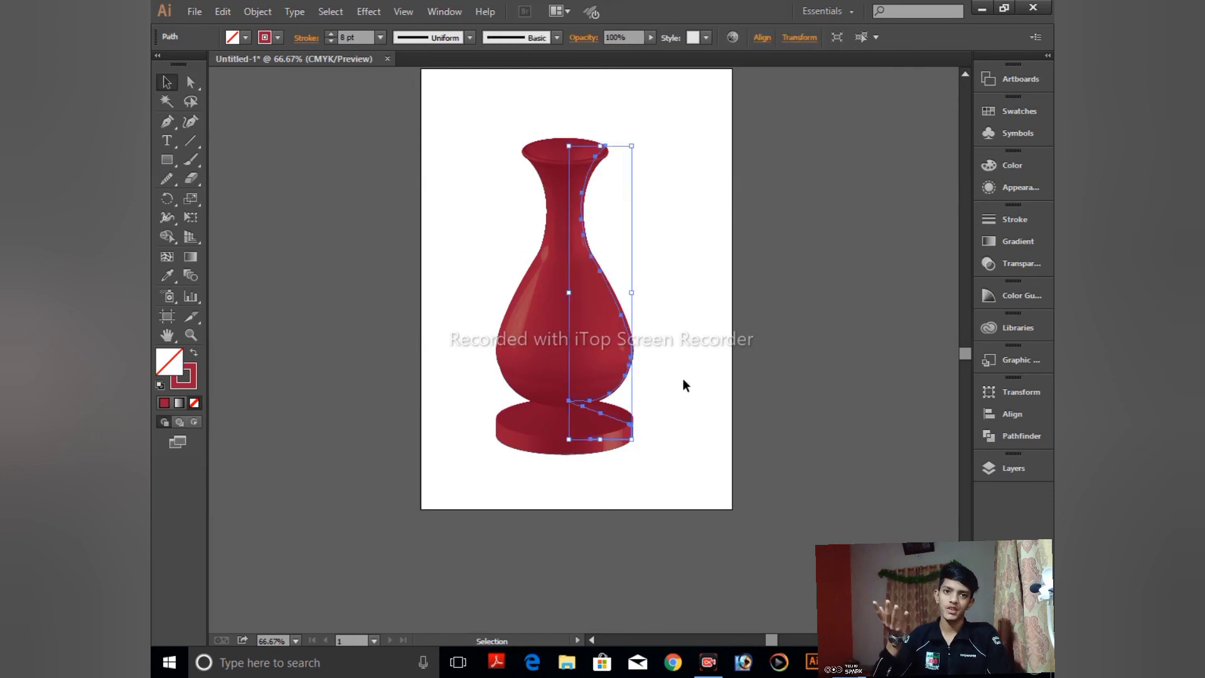
key(Delete)
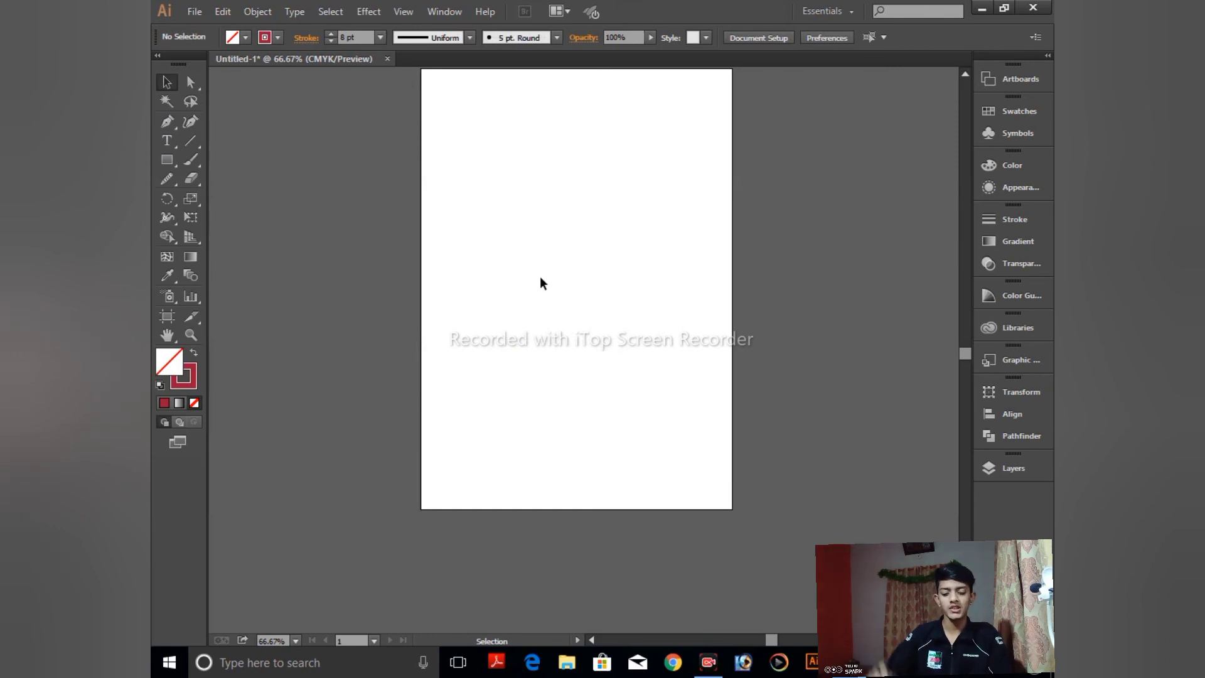
key(ctrl+0)
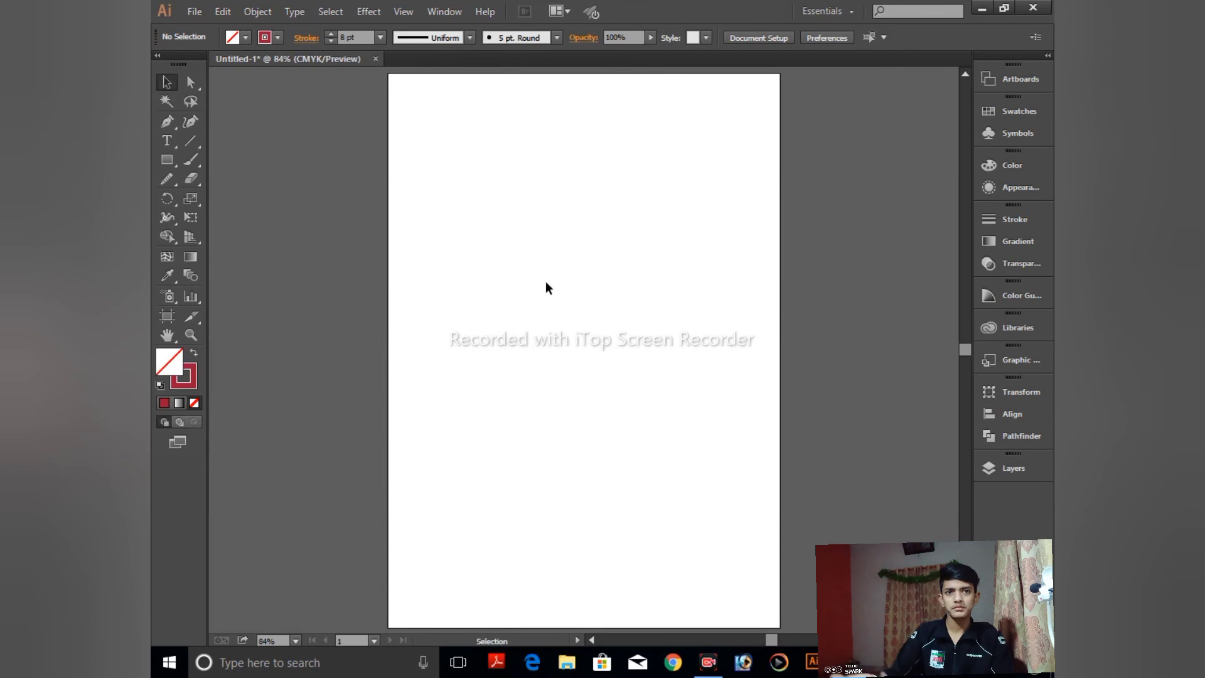